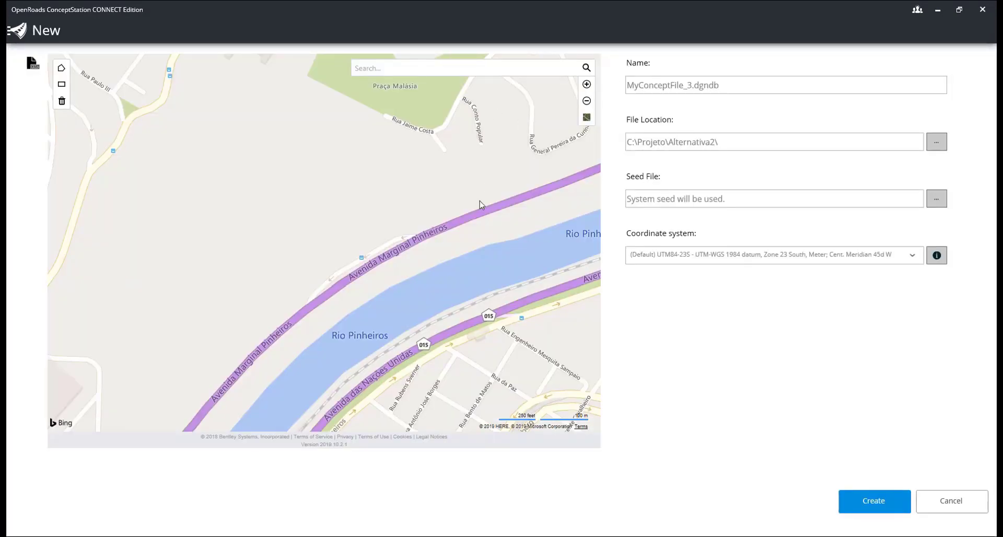
- Switch the map to aerial imagery and frame the site with the buildings beside Avenida Marginal Pinheiros
{"action": "left_click_drag", "start_coordinate": [387, 300], "coordinate": [396, 300]}
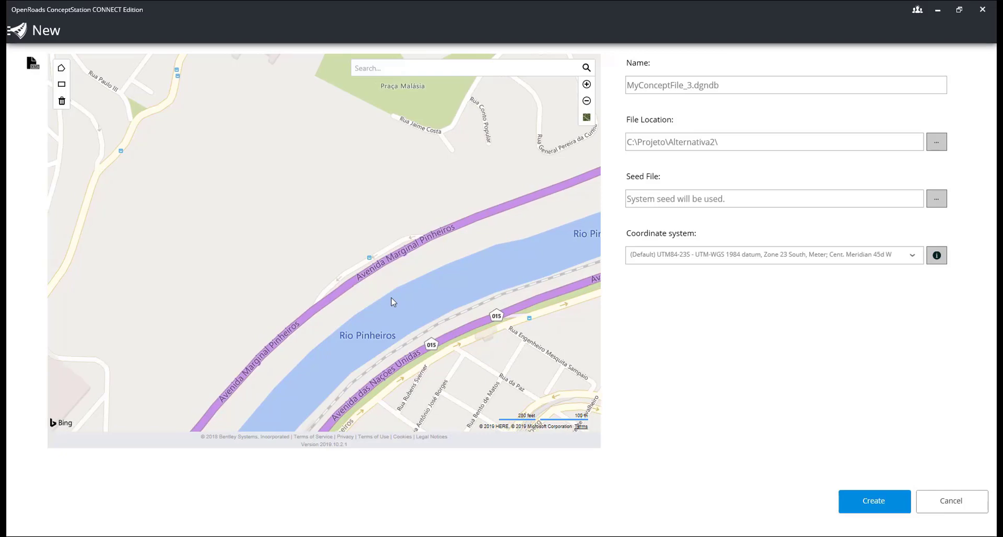
{"action": "left_click", "coordinate": [586, 117]}
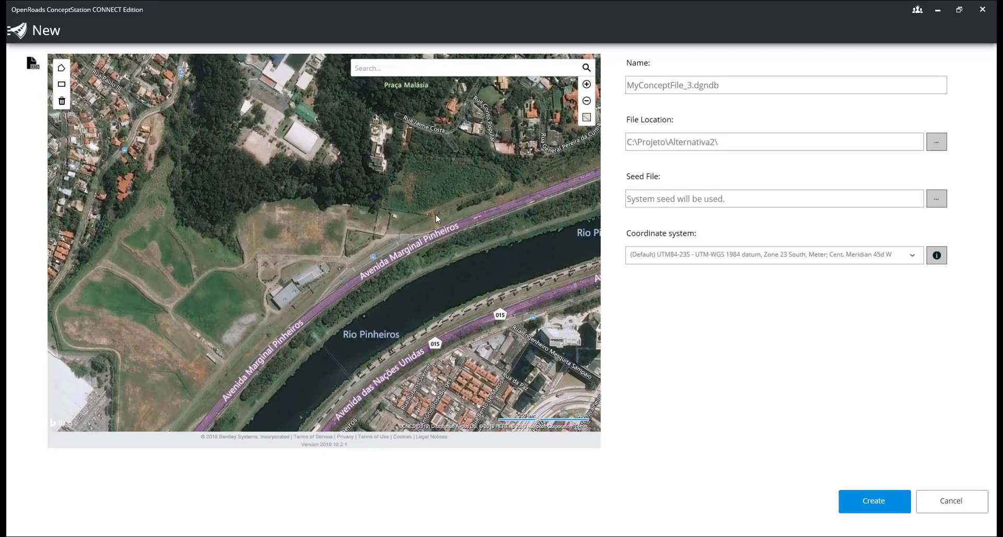
{"action": "left_click_drag", "start_coordinate": [434, 220], "coordinate": [445, 202]}
{"action": "scroll", "coordinate": [375, 244], "scroll_direction": "up", "scroll_amount": 1}
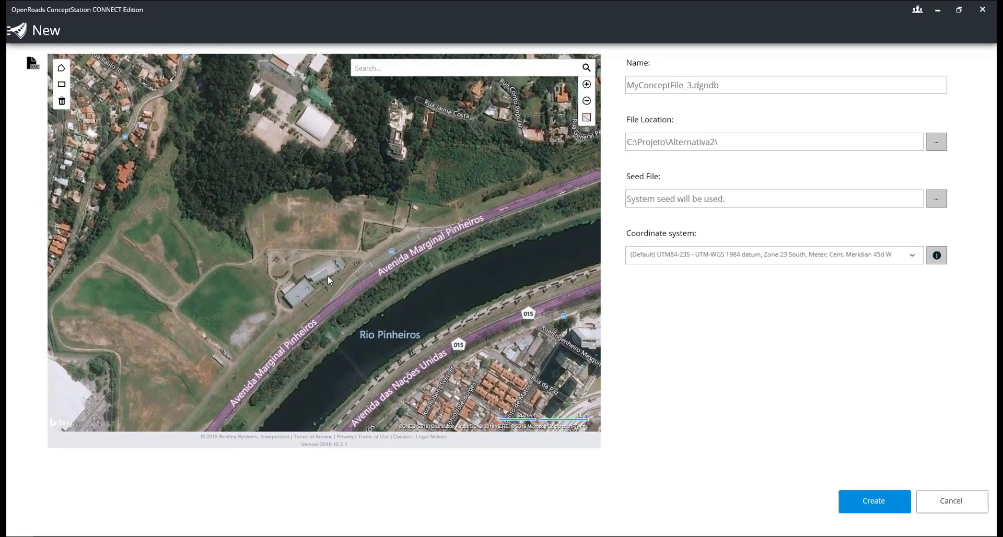
{"action": "scroll", "coordinate": [328, 282], "scroll_direction": "up", "scroll_amount": 1}
{"action": "scroll", "coordinate": [340, 293], "scroll_direction": "up", "scroll_amount": 1}
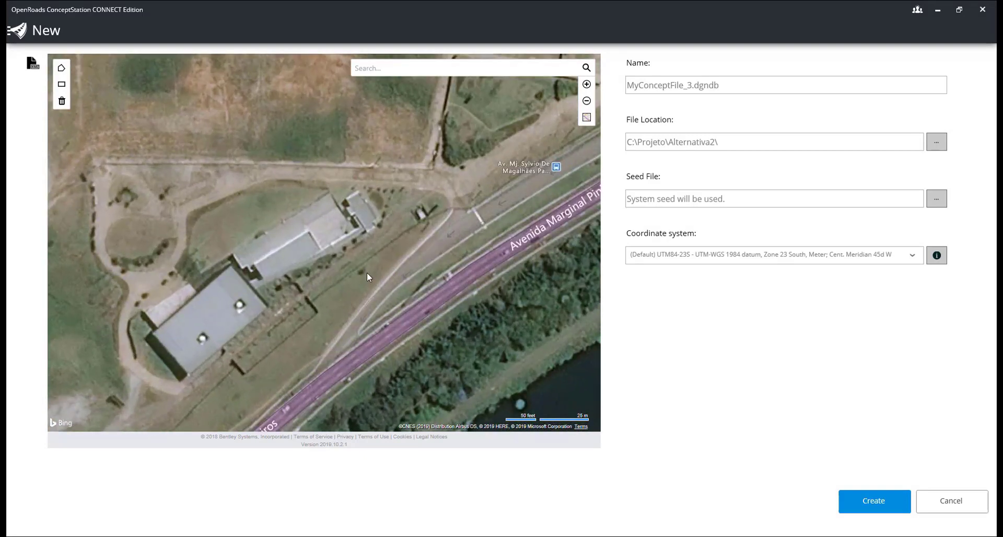
{"action": "scroll", "coordinate": [365, 276], "scroll_direction": "down", "scroll_amount": 1}
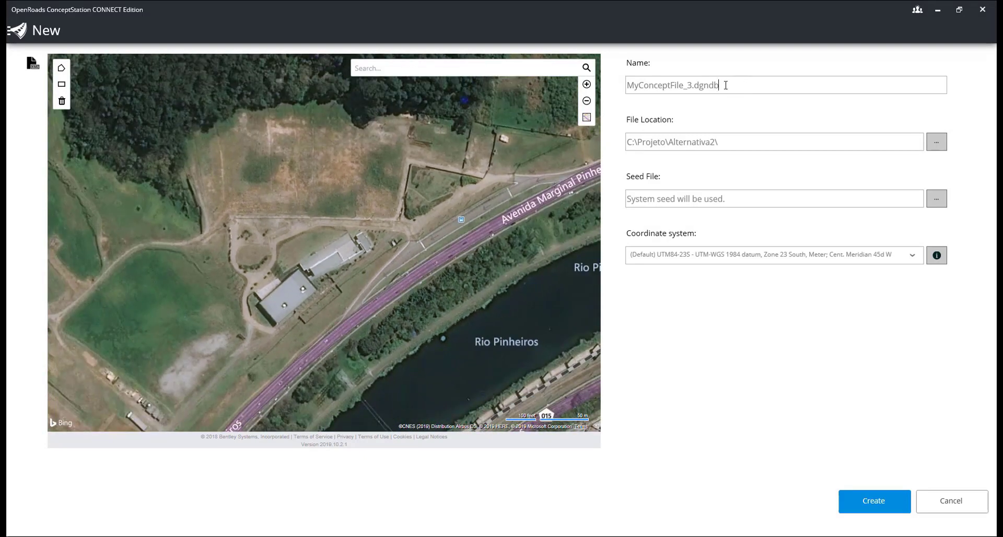
- Name the new project file Base-Projeto, keeping the .dgndb extension
{"action": "left_click_drag", "start_coordinate": [693, 86], "coordinate": [595, 89]}
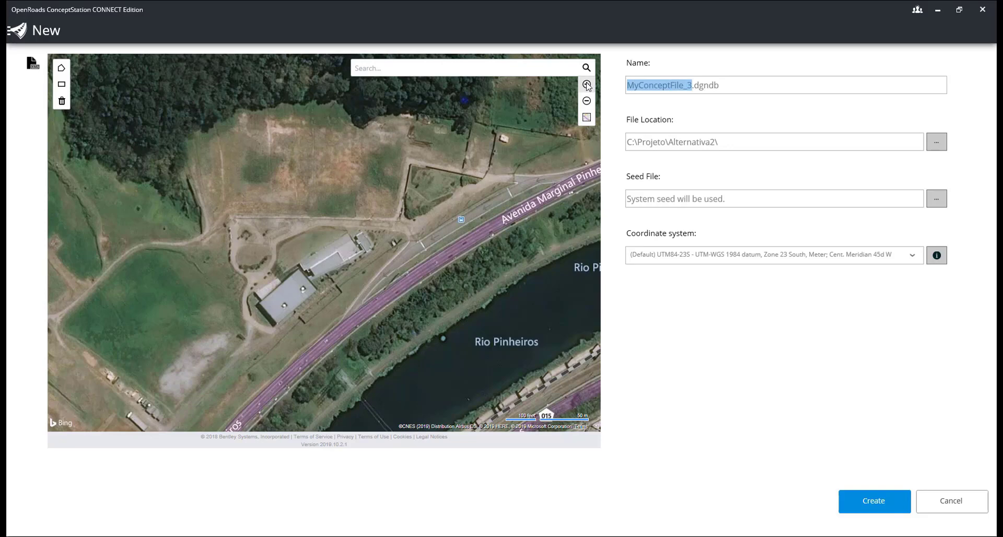
{"action": "type", "text": "Base"}
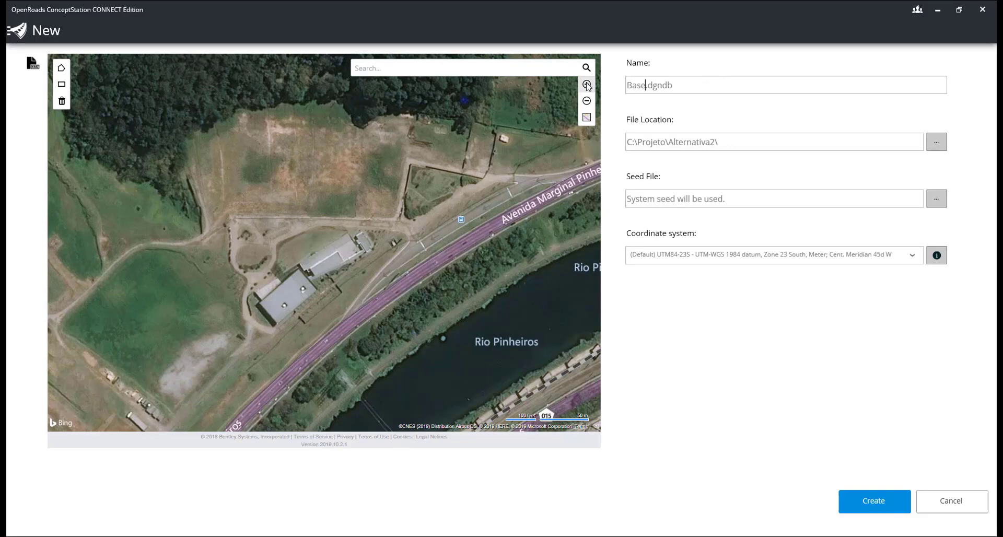
{"action": "type", "text": "-Projeto"}
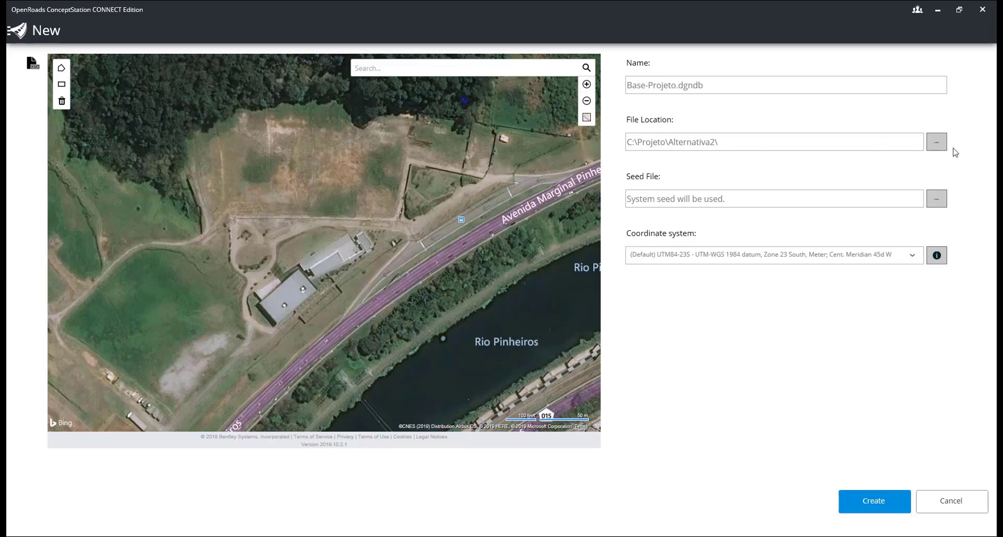
- Create a folder named Projeto in Documents and set it as the new file's location
{"action": "left_click", "coordinate": [936, 142]}
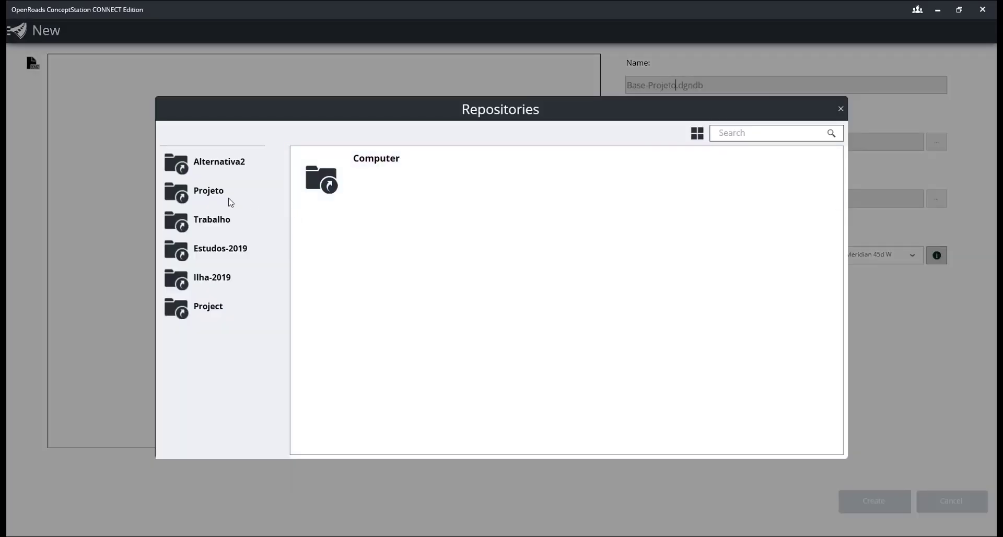
{"action": "left_click", "coordinate": [355, 173]}
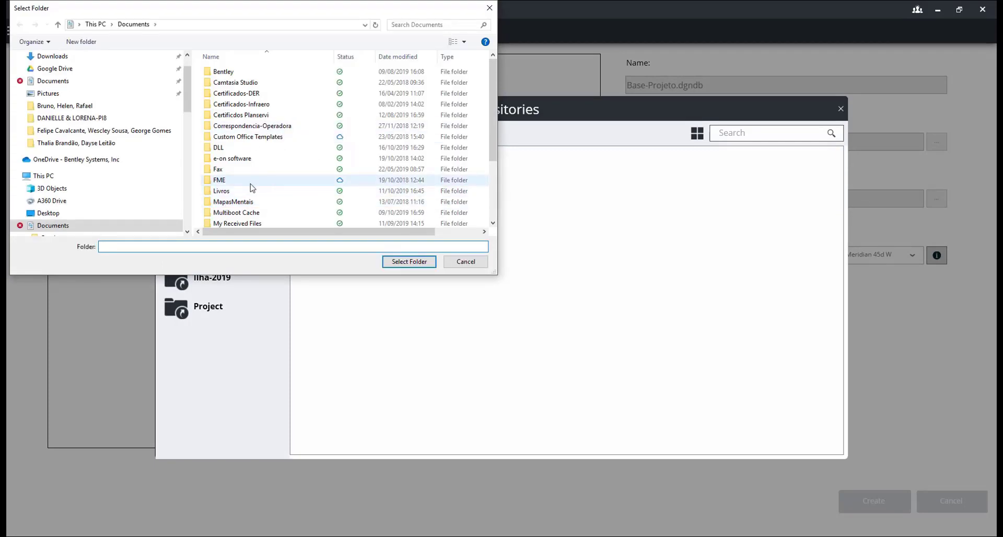
{"action": "left_click_drag", "start_coordinate": [492, 107], "coordinate": [491, 178]}
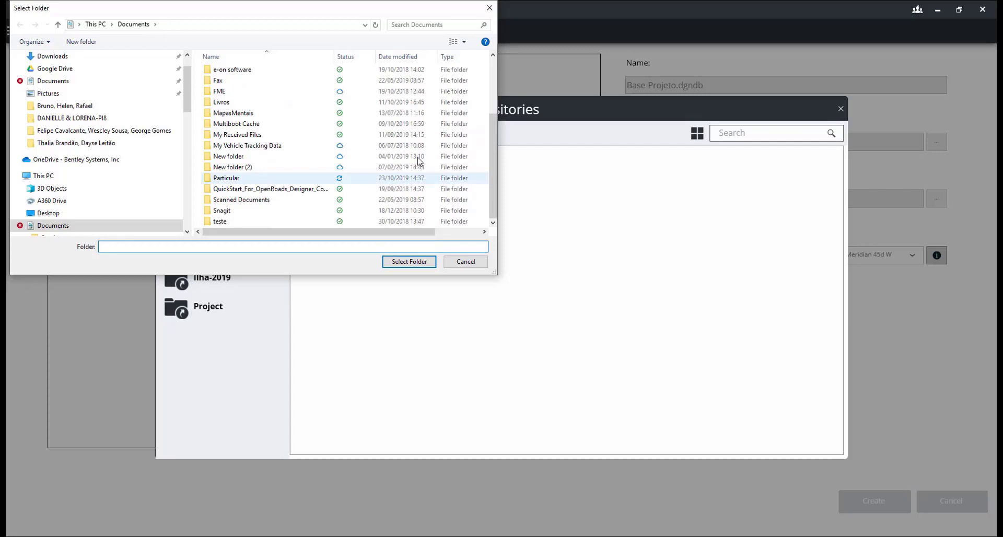
{"action": "left_click", "coordinate": [83, 41]}
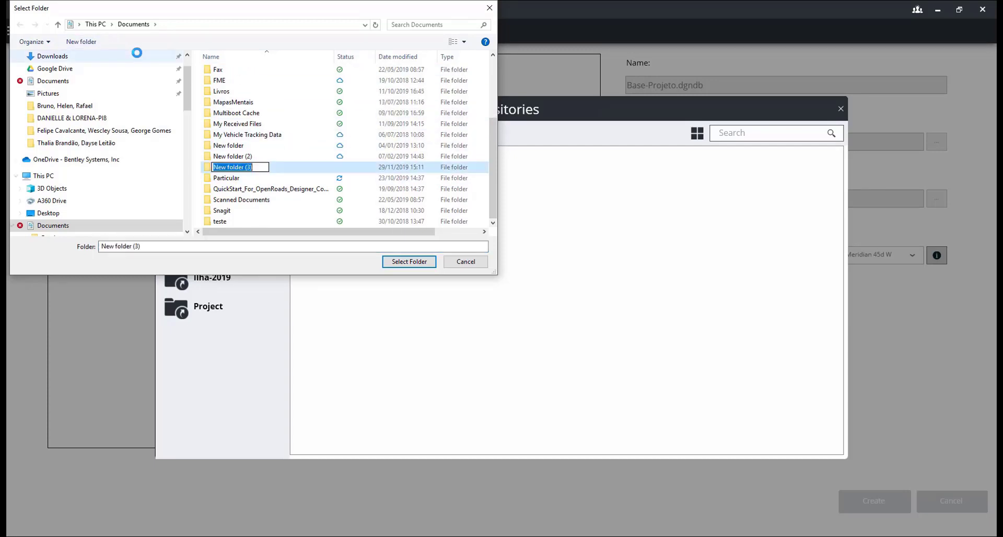
{"action": "type", "text": "Pro"}
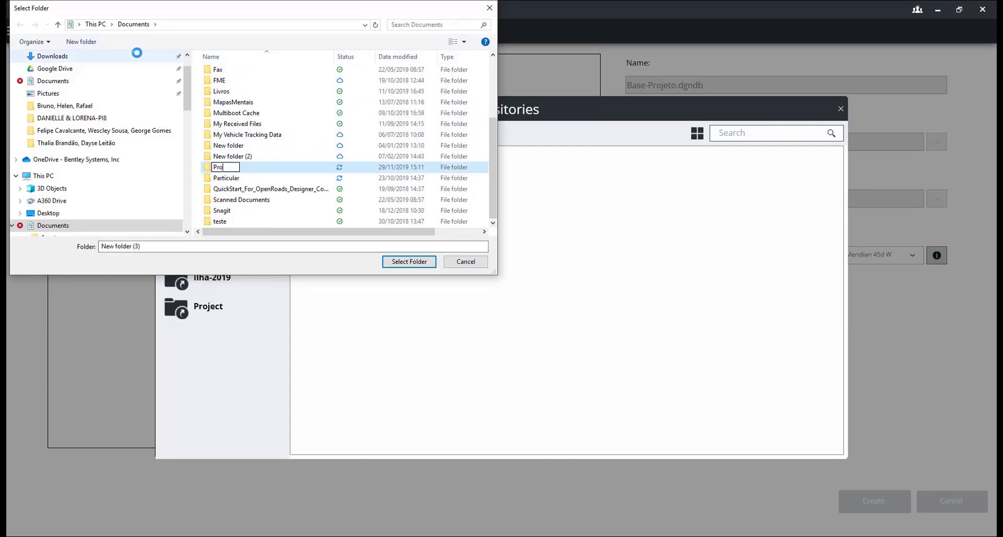
{"action": "type", "text": "jeto"}
{"action": "key", "text": "Return"}
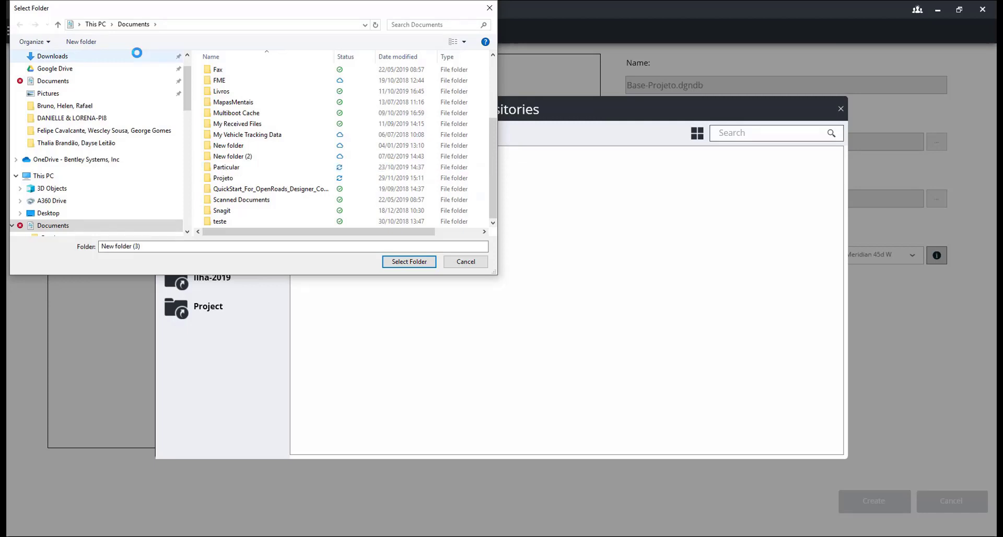
{"action": "left_click", "coordinate": [310, 180]}
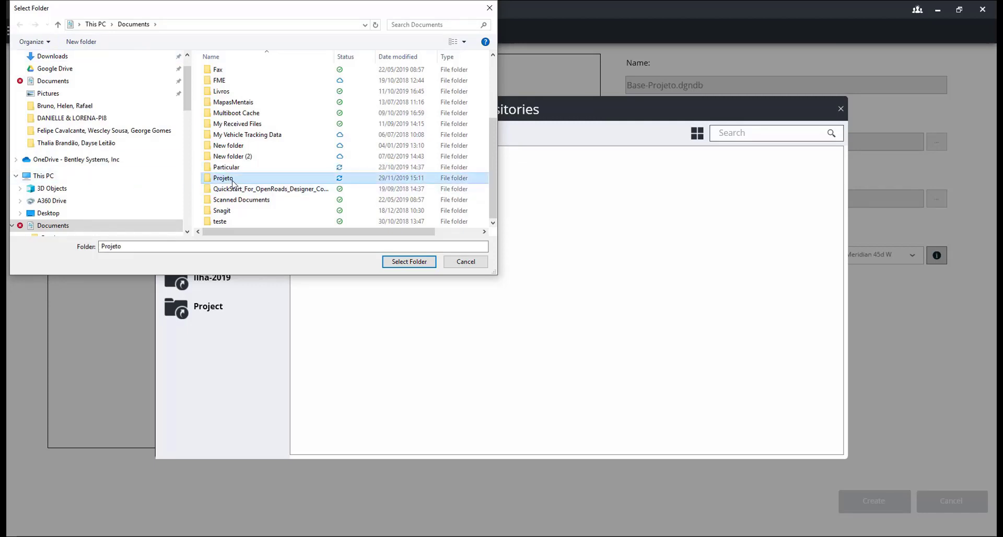
{"action": "double_click", "coordinate": [309, 180]}
{"action": "left_click", "coordinate": [409, 261]}
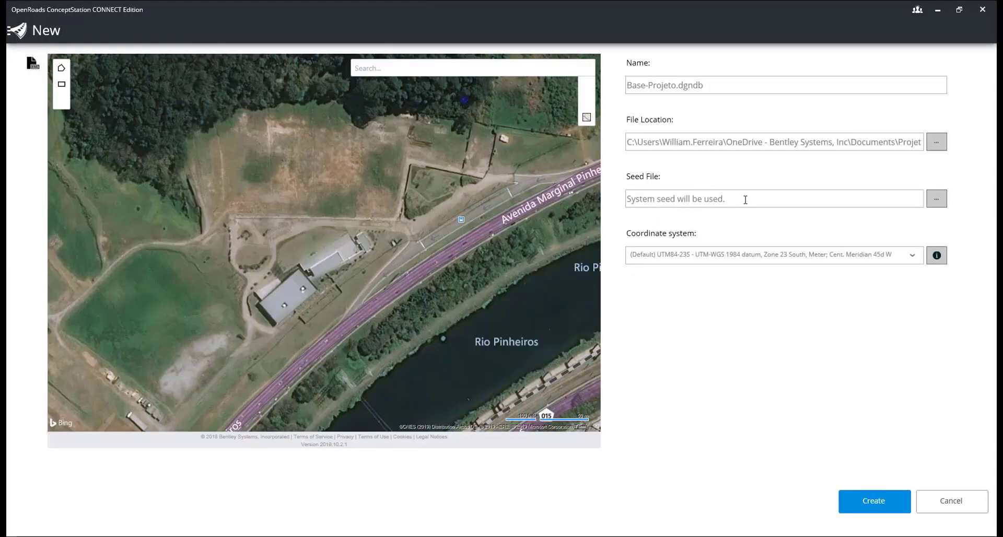
- Choose the default UTM84-23S coordinate system and create the file
{"action": "left_click", "coordinate": [914, 256]}
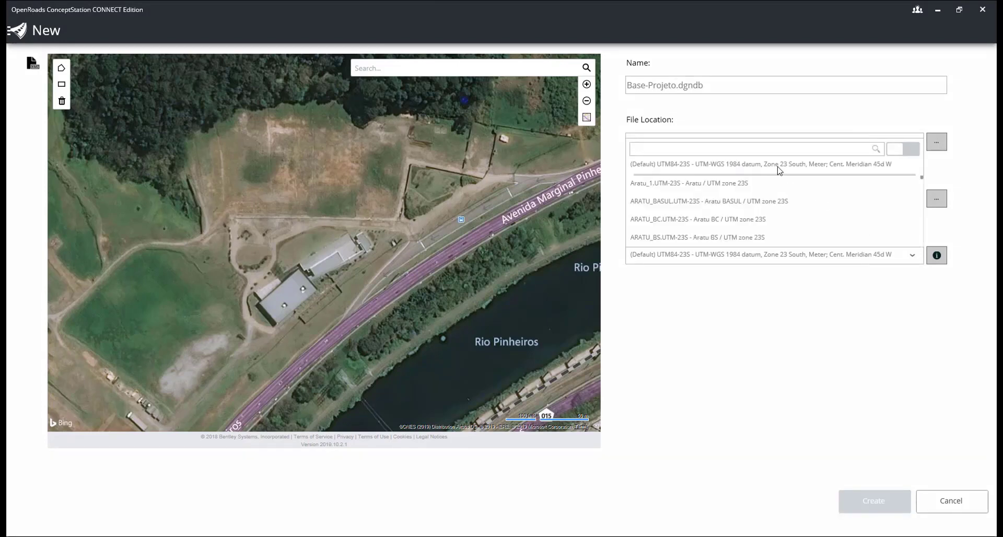
{"action": "left_click", "coordinate": [776, 165]}
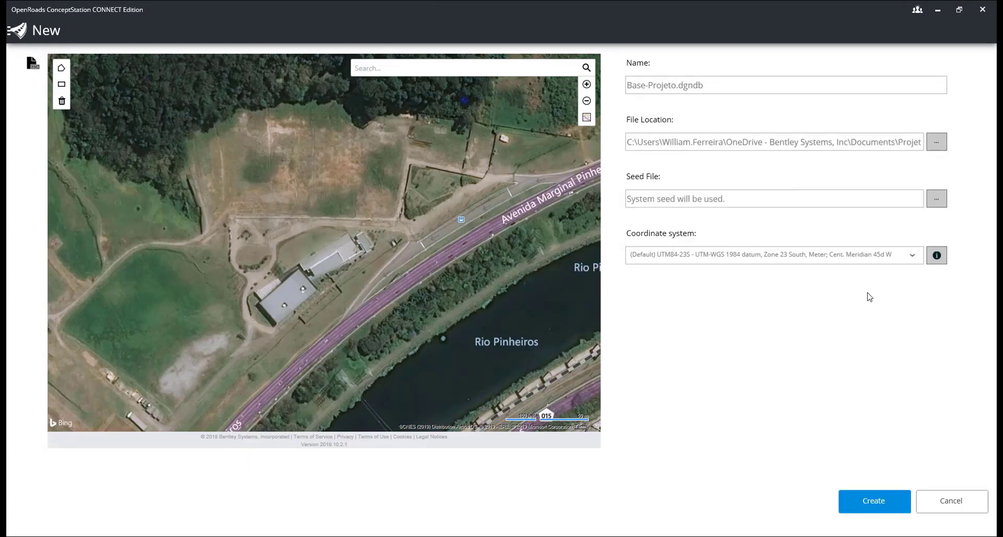
{"action": "left_click", "coordinate": [878, 502]}
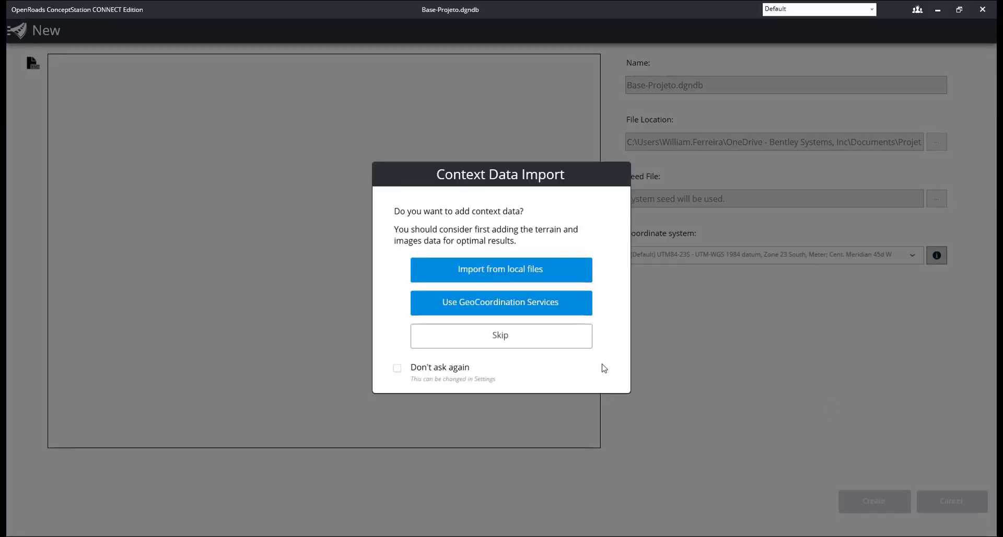
- Download and import terrain, streamed Bing Maps imagery, roadway and hydrology data for the site through GeoCoordination Services
{"action": "left_click", "coordinate": [537, 308]}
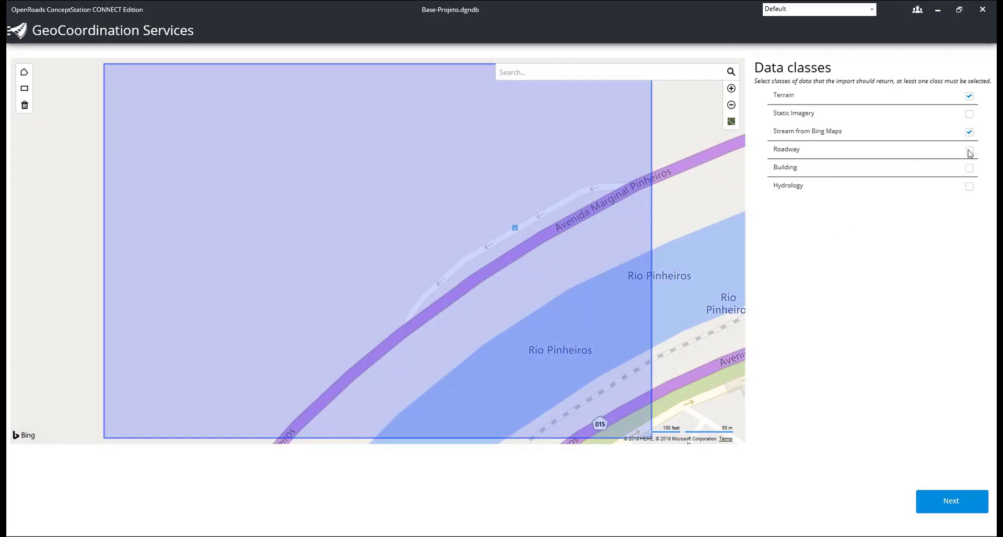
{"action": "left_click", "coordinate": [969, 150]}
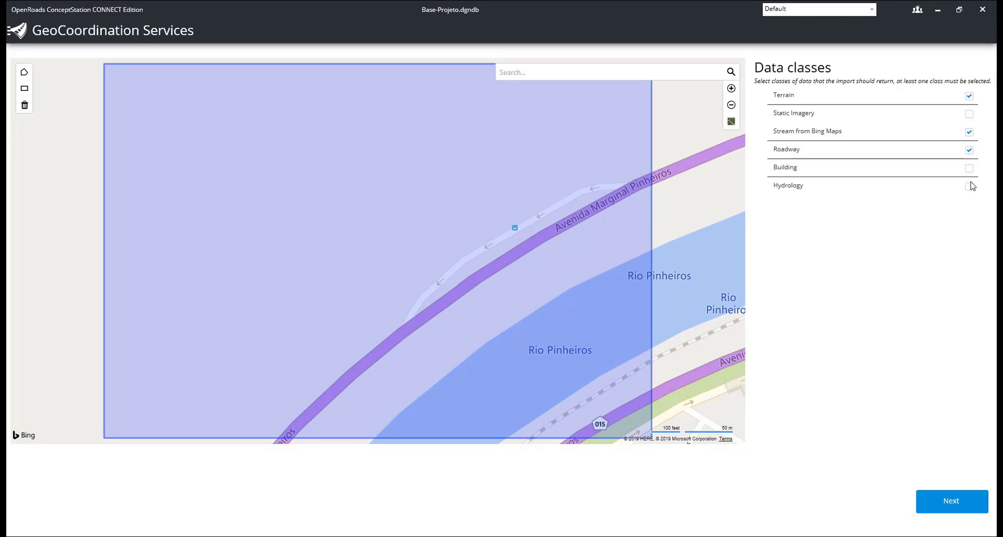
{"action": "left_click", "coordinate": [954, 502]}
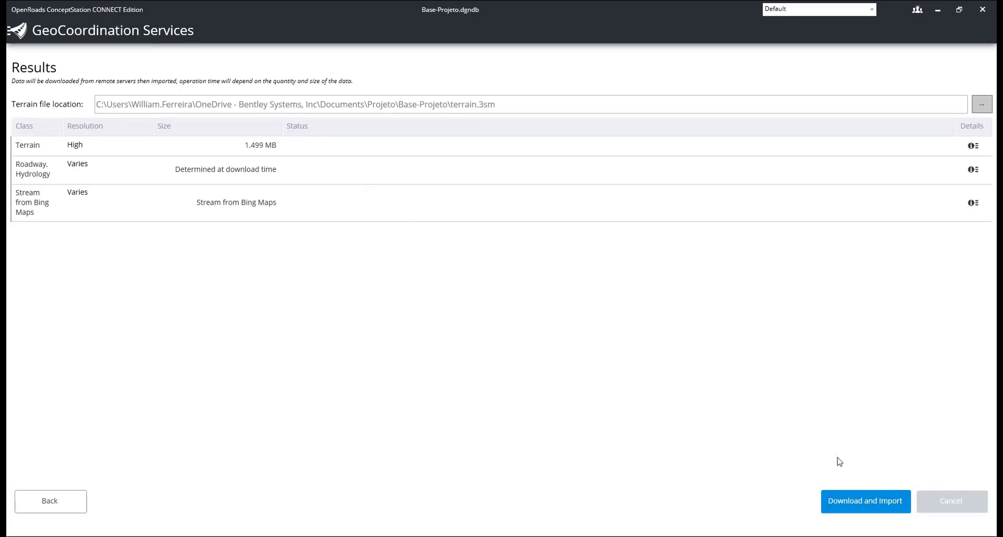
{"action": "left_click", "coordinate": [873, 502]}
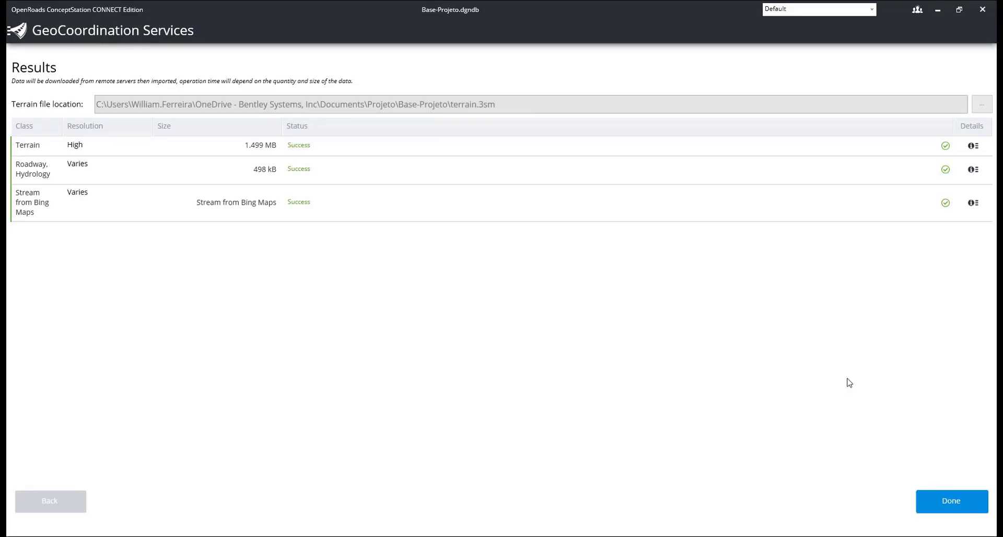
{"action": "left_click", "coordinate": [965, 499]}
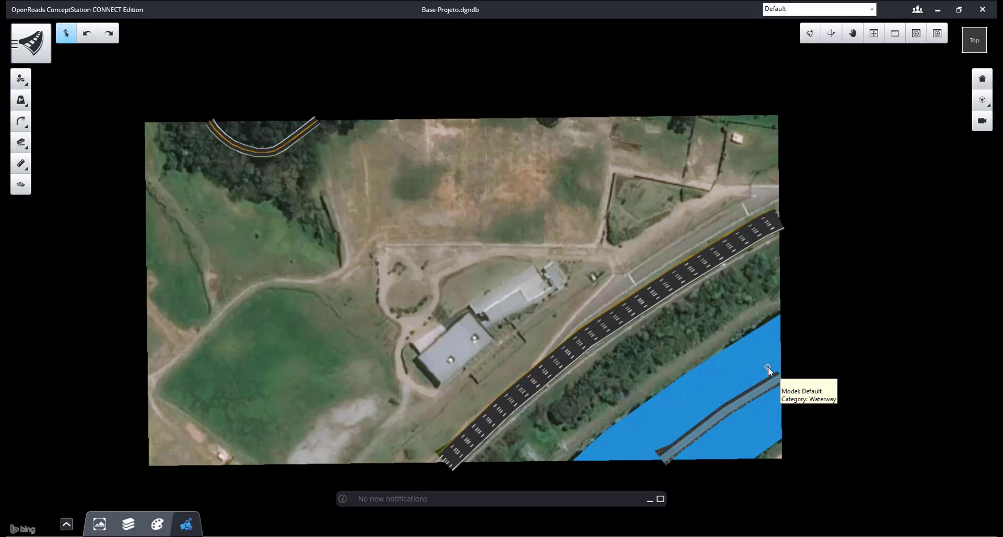
- Export the Base-Projeto model with Traffic - Vissim, Cost configuration, LandXML, Rail Speed Table and Terrain (.tin) selected
{"action": "left_click", "coordinate": [36, 53]}
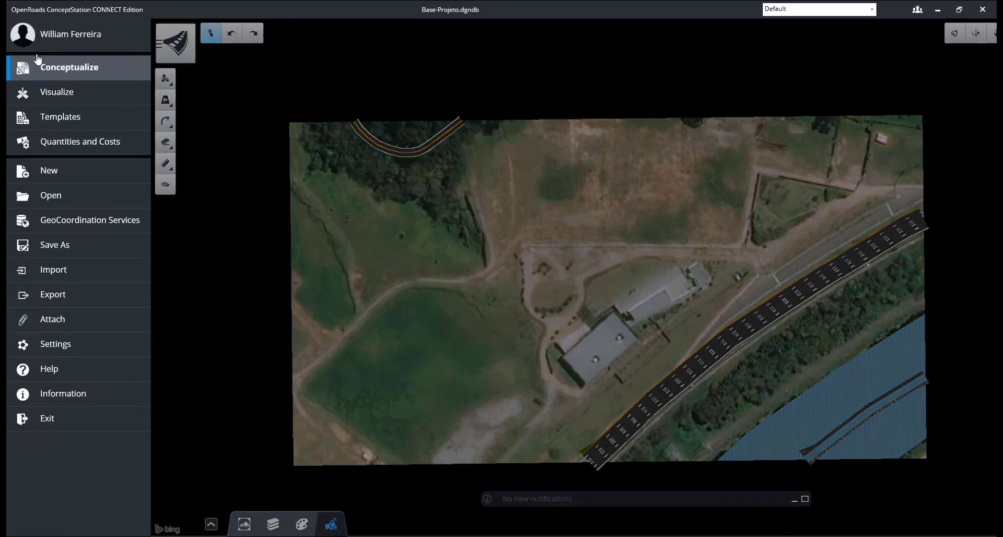
{"action": "left_click", "coordinate": [63, 295]}
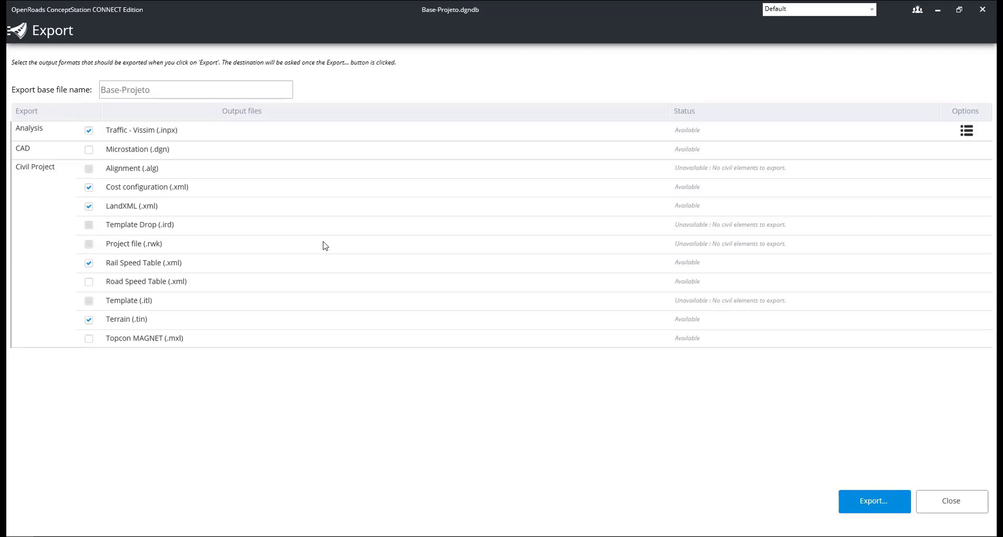
{"action": "left_click", "coordinate": [876, 510]}
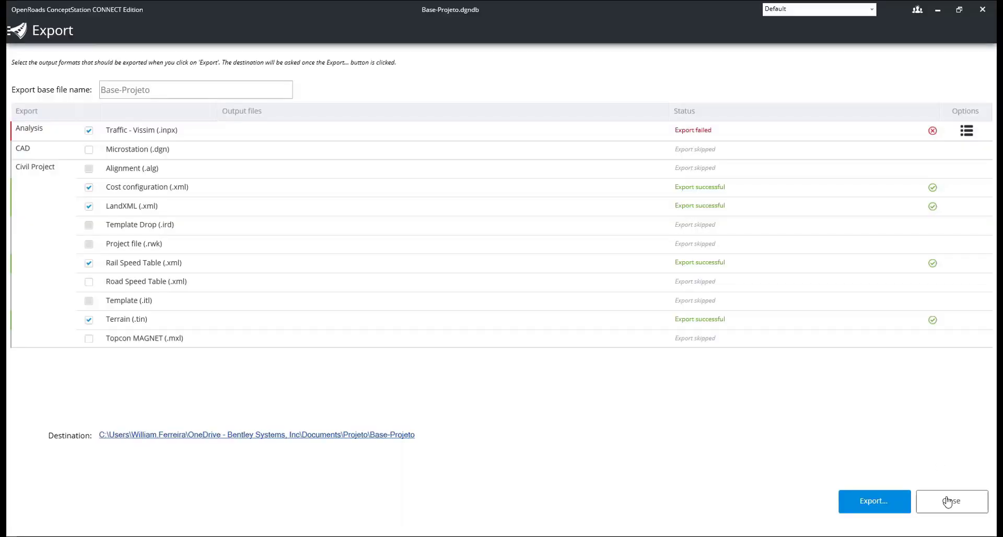
{"action": "left_click", "coordinate": [947, 503]}
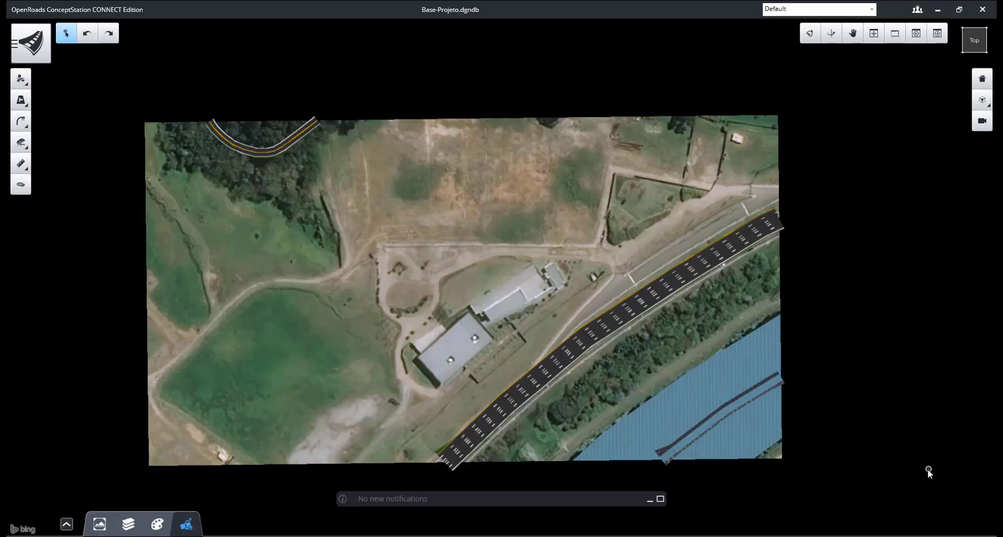
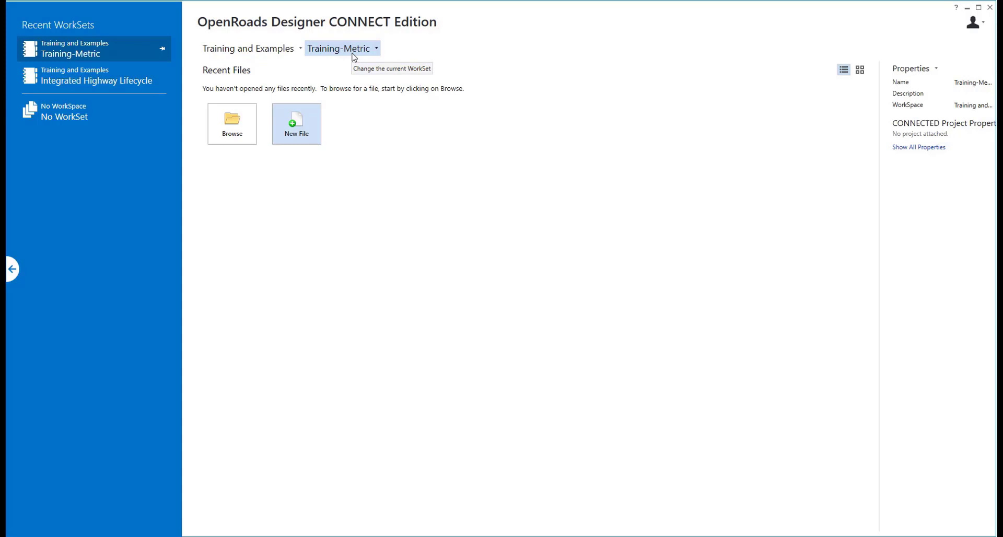
- In OpenRoads Designer, start a new DGN file named Primitivo in the ProjetosIntergrados folder on the desktop
{"action": "left_click", "coordinate": [302, 126]}
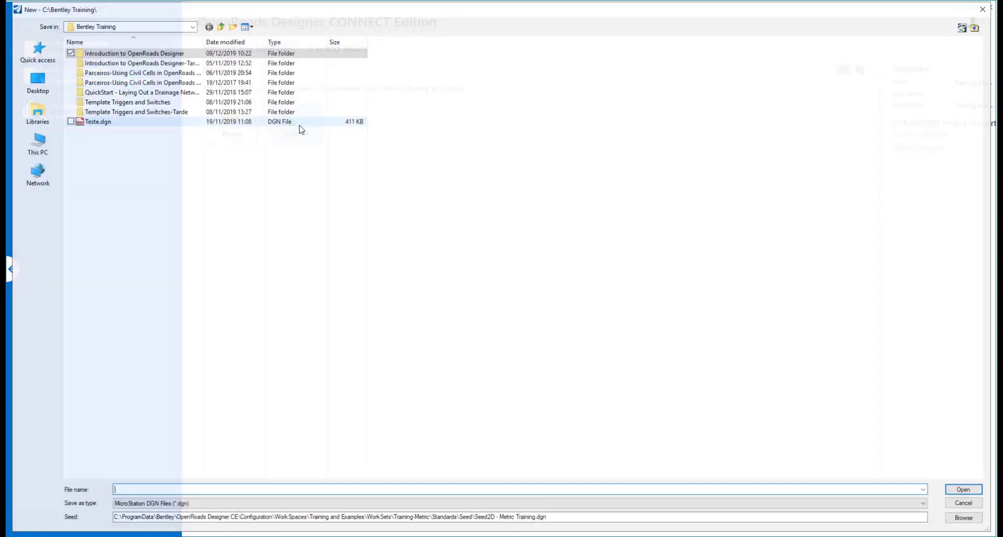
{"action": "left_click", "coordinate": [35, 81]}
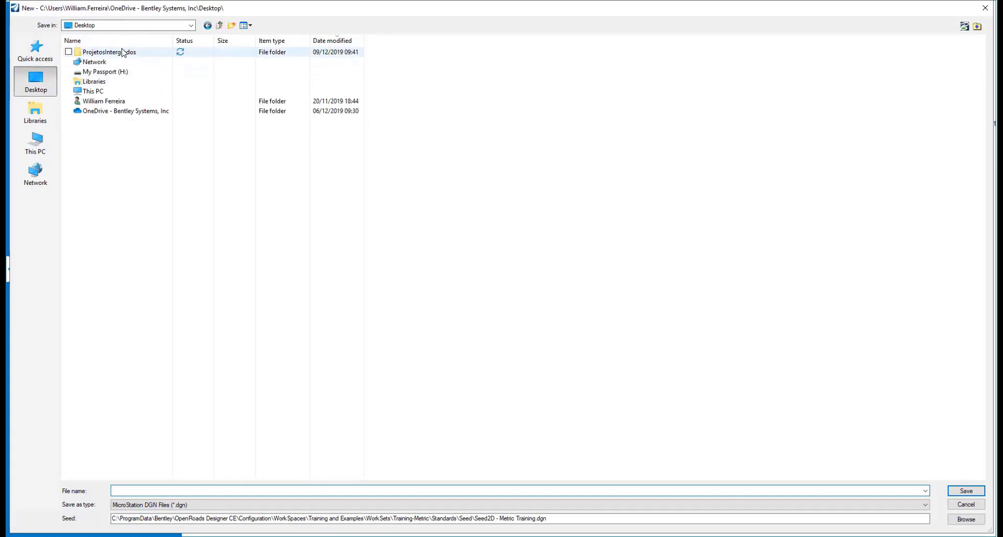
{"action": "double_click", "coordinate": [123, 52]}
{"action": "left_click", "coordinate": [160, 489]}
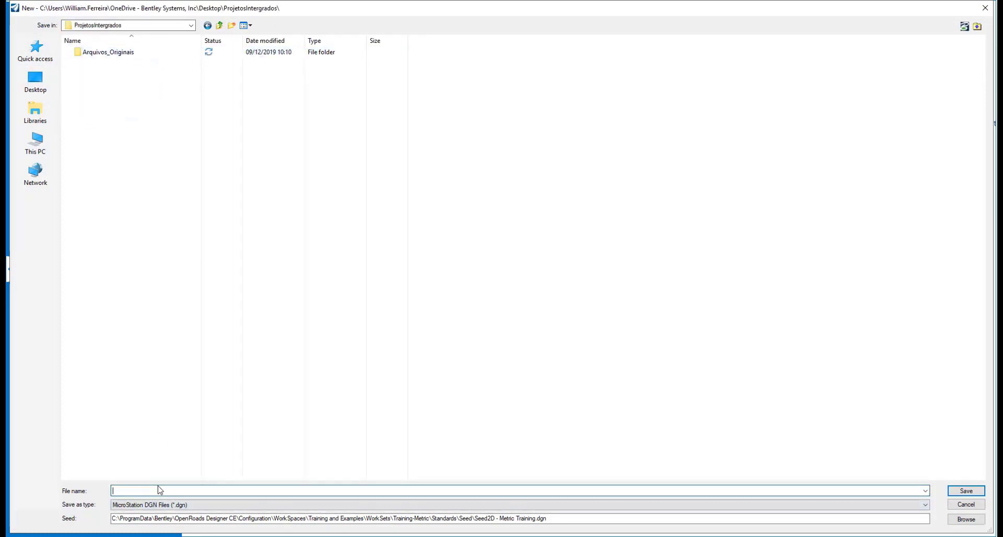
{"action": "type", "text": "Primitivo"}
- Set the seed file to Seed3D - Metric Training.dgn, rename the new DGN as Primitivo3D, and save it
{"action": "left_click", "coordinate": [570, 519]}
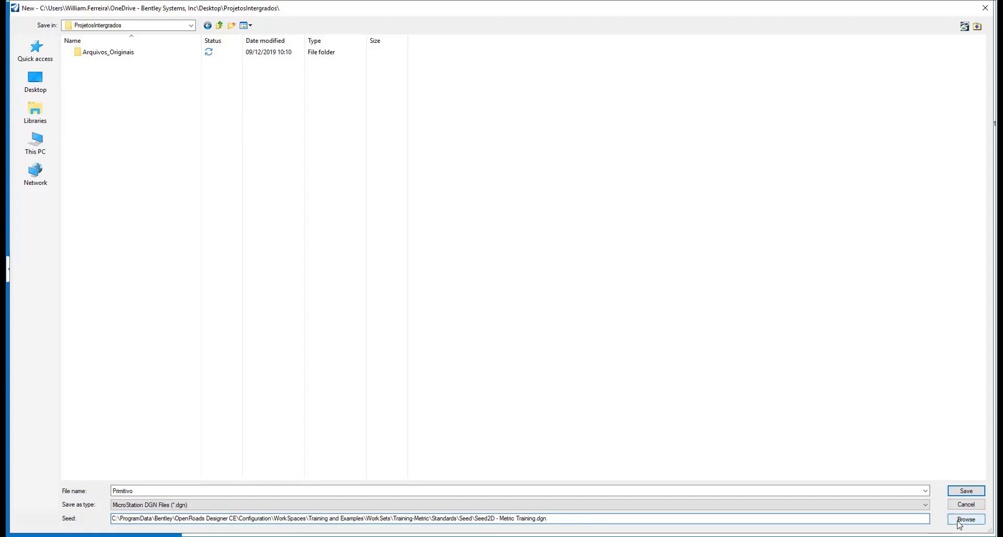
{"action": "left_click", "coordinate": [961, 520]}
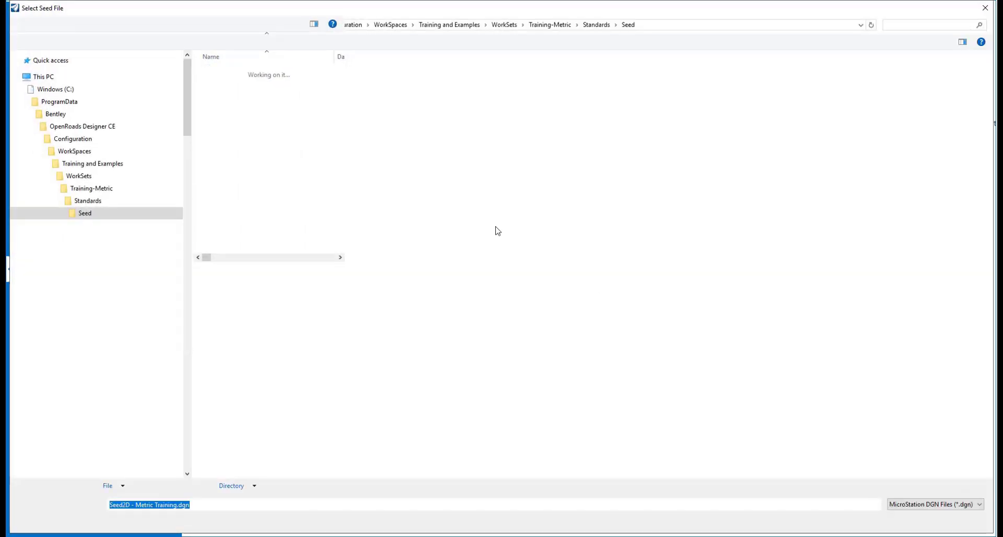
{"action": "left_click", "coordinate": [258, 82]}
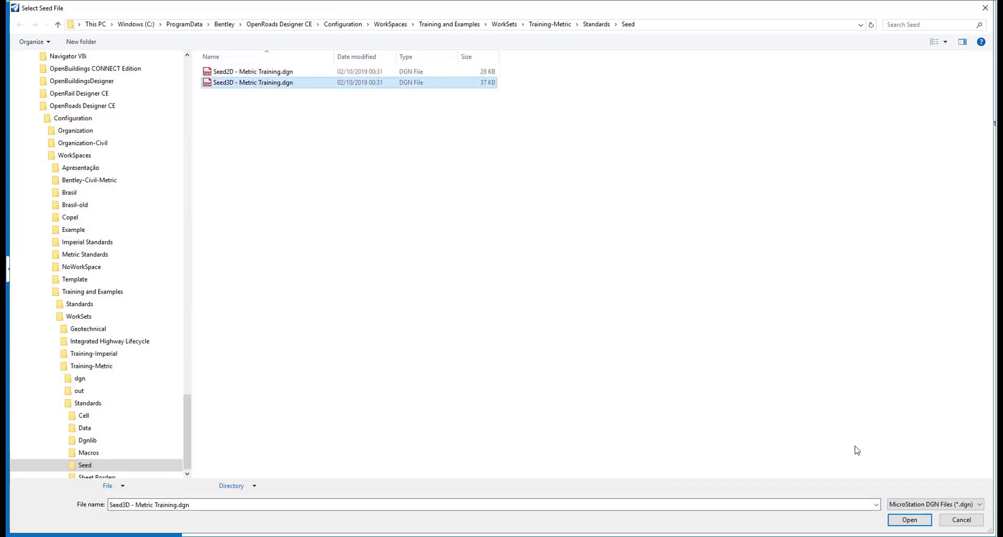
{"action": "left_click", "coordinate": [910, 519]}
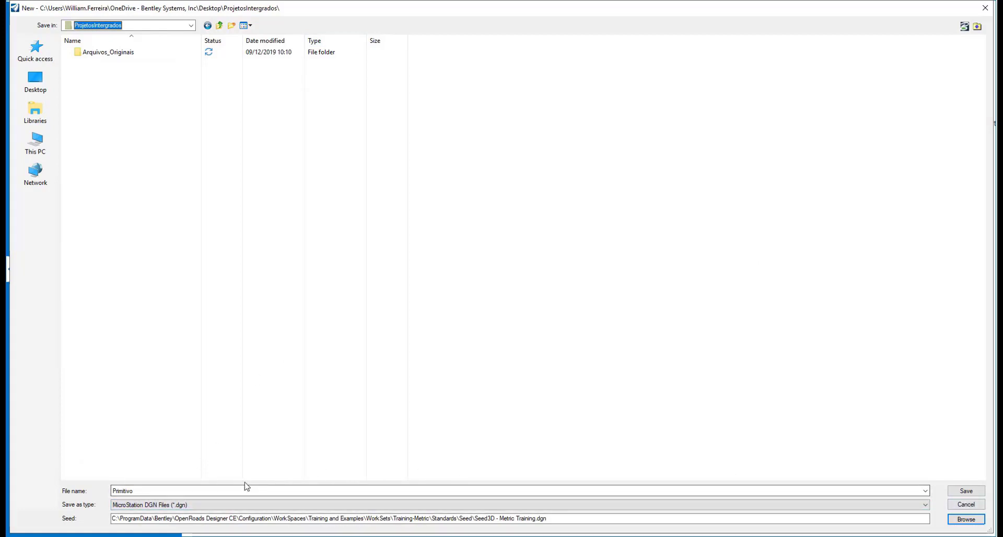
{"action": "left_click", "coordinate": [224, 491]}
{"action": "left_click", "coordinate": [224, 492]}
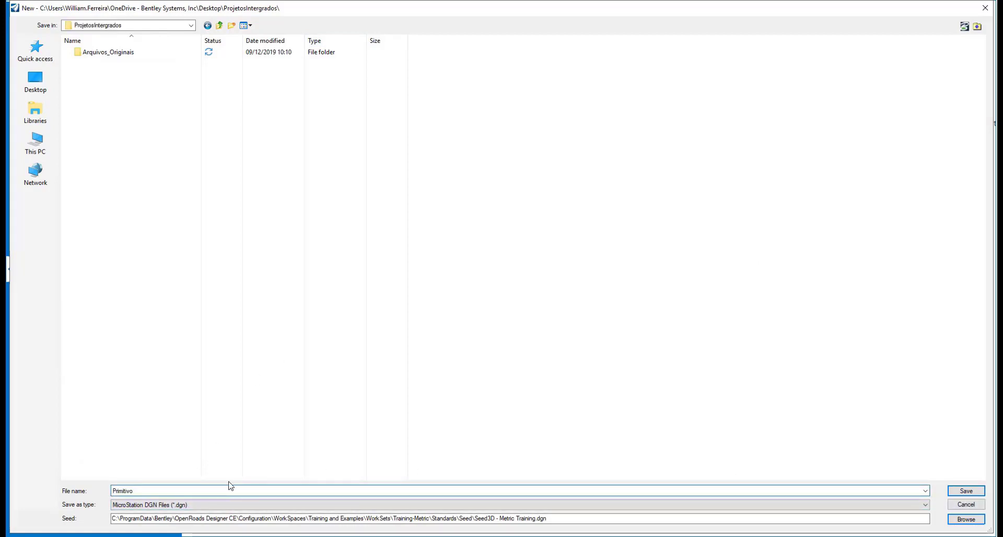
{"action": "type", "text": "3D"}
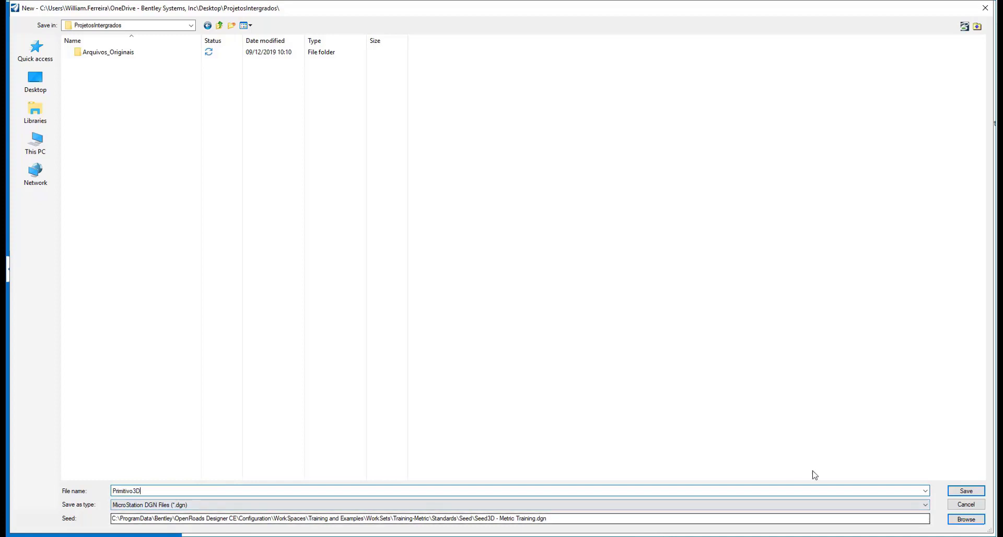
{"action": "left_click", "coordinate": [964, 491]}
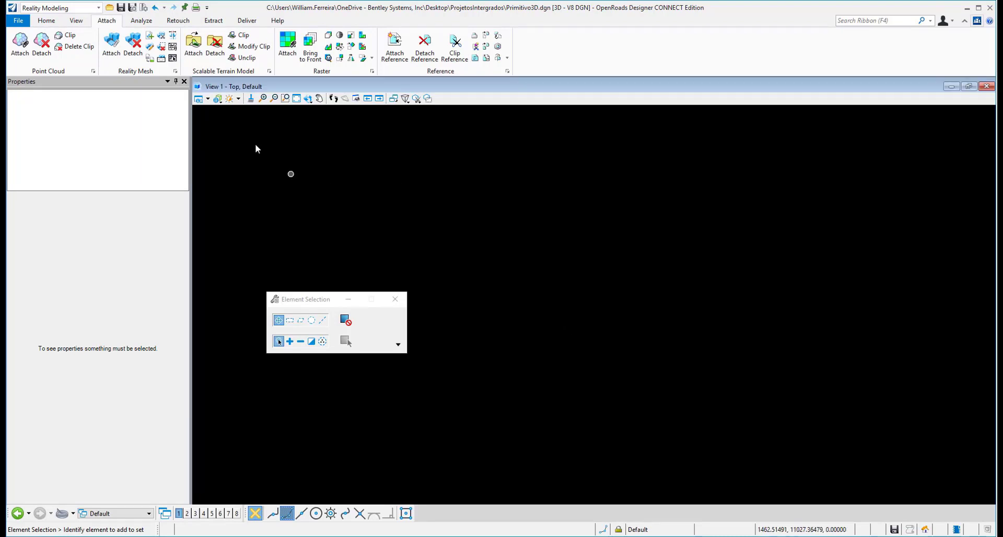
- In the Reality Modeling workflow, attach the reality mesh terrain.3sm from the ORC\Área folder with its geographic coordinate system applied
{"action": "left_click", "coordinate": [68, 8]}
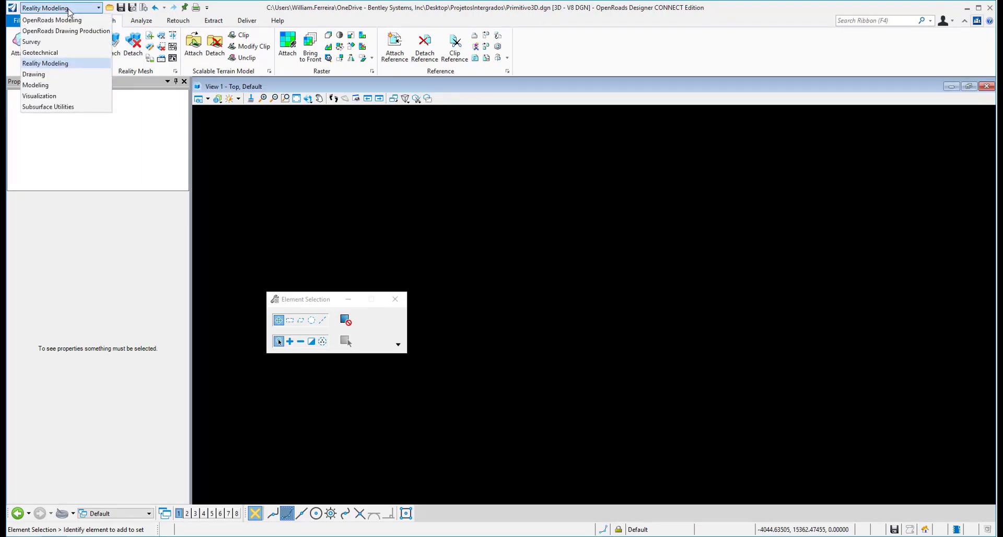
{"action": "left_click", "coordinate": [69, 9]}
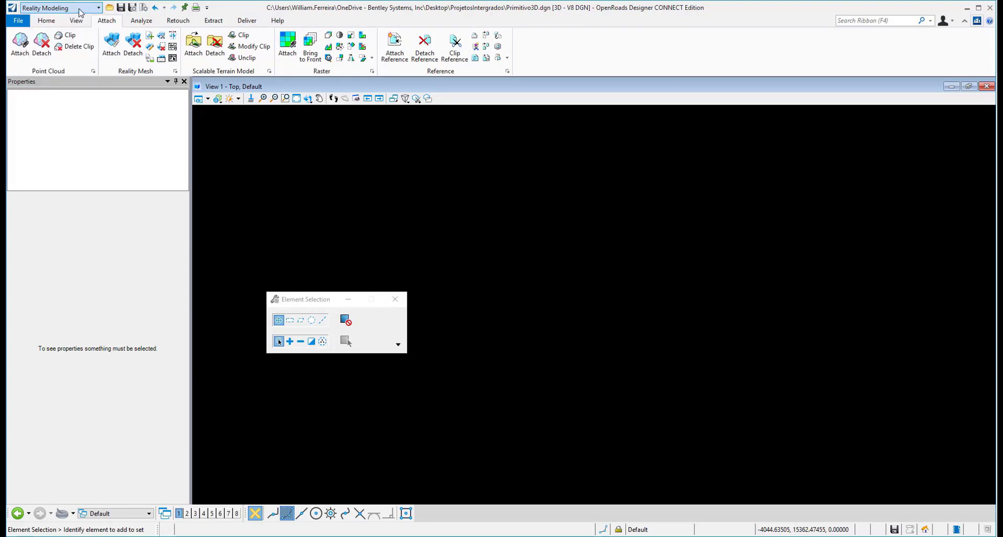
{"action": "left_click", "coordinate": [79, 9]}
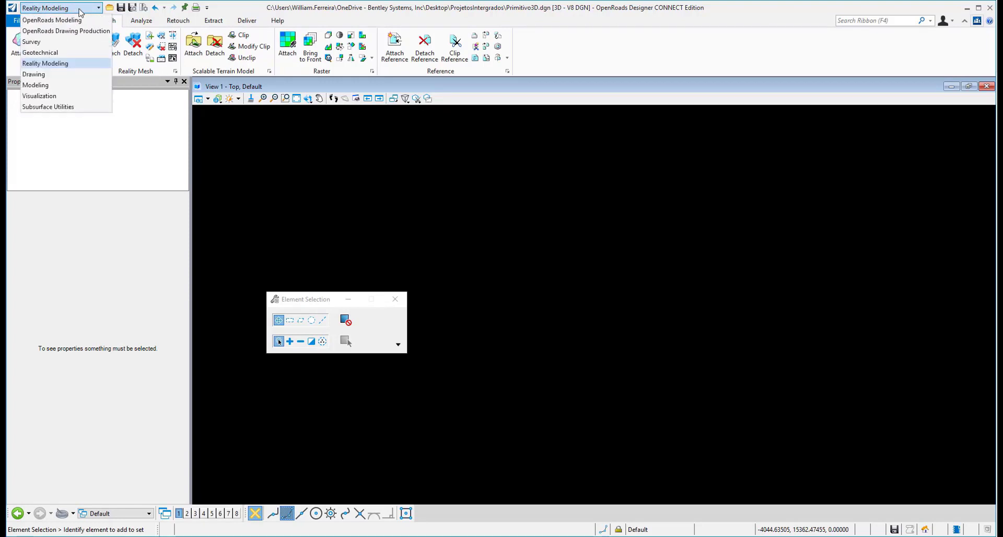
{"action": "left_click", "coordinate": [68, 65]}
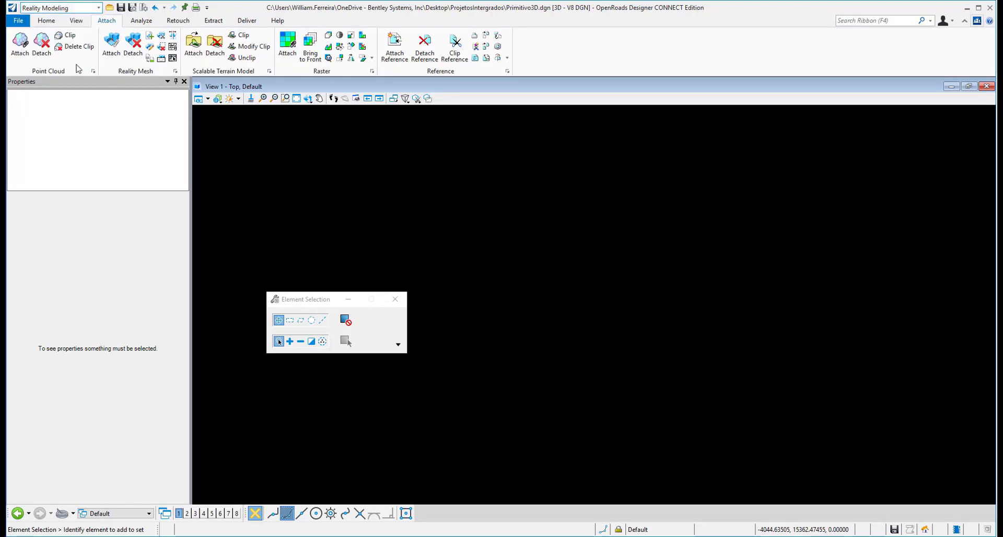
{"action": "left_click", "coordinate": [111, 53]}
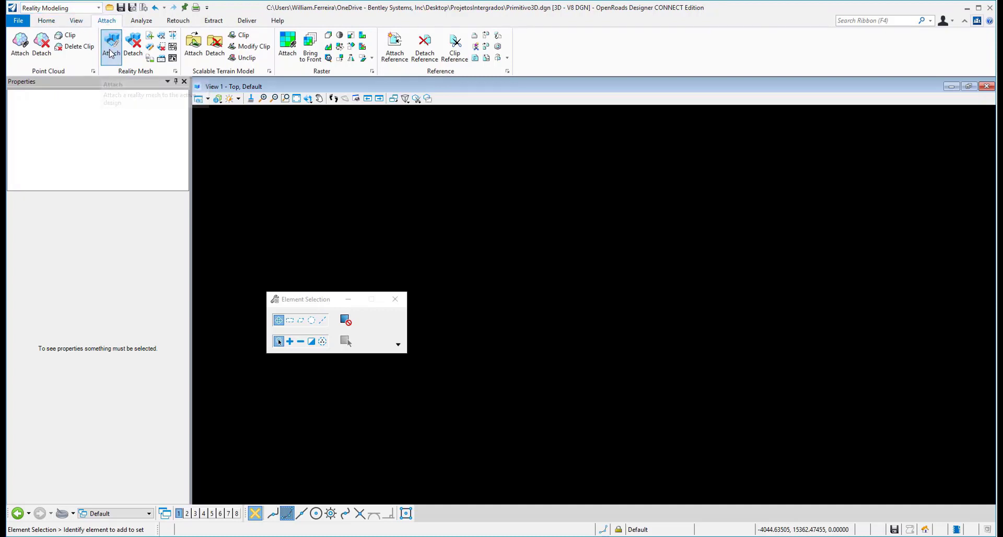
{"action": "left_click", "coordinate": [787, 194]}
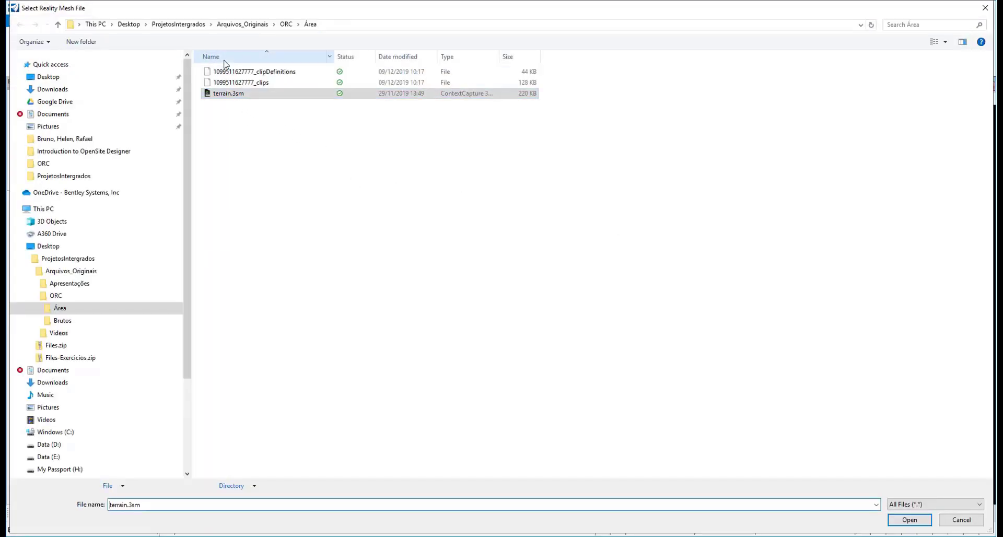
{"action": "left_click", "coordinate": [228, 95]}
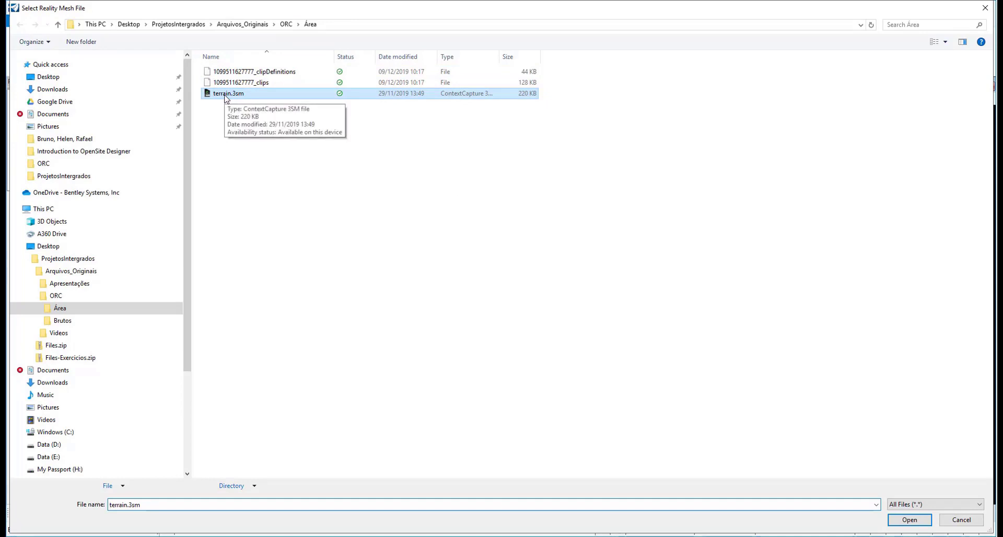
{"action": "key", "text": "Return"}
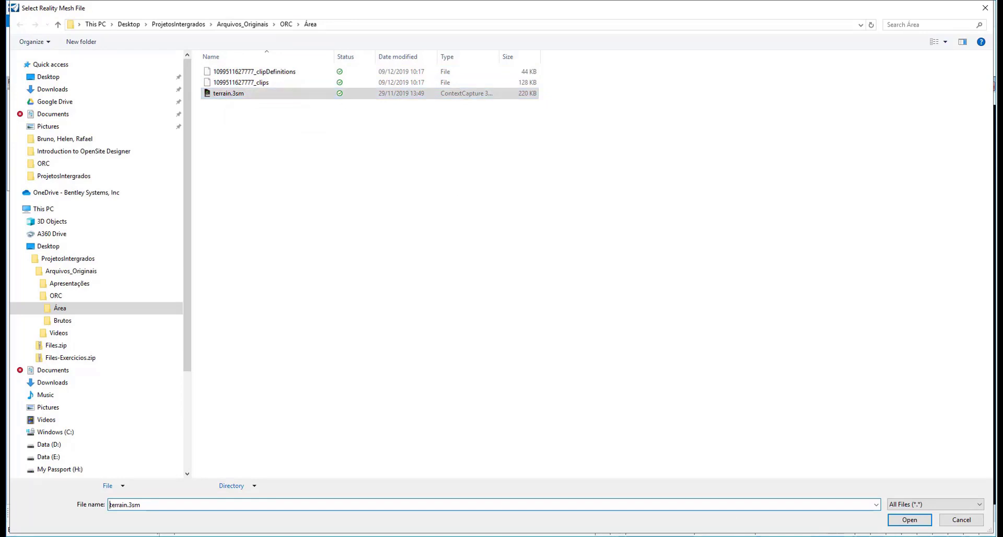
{"action": "left_click", "coordinate": [906, 521]}
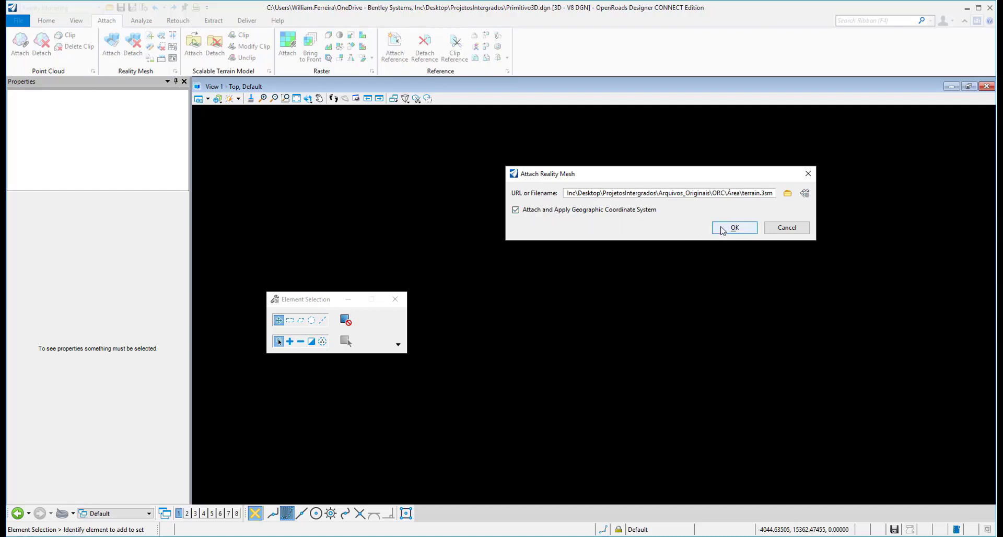
{"action": "key", "text": "alt+Tab"}
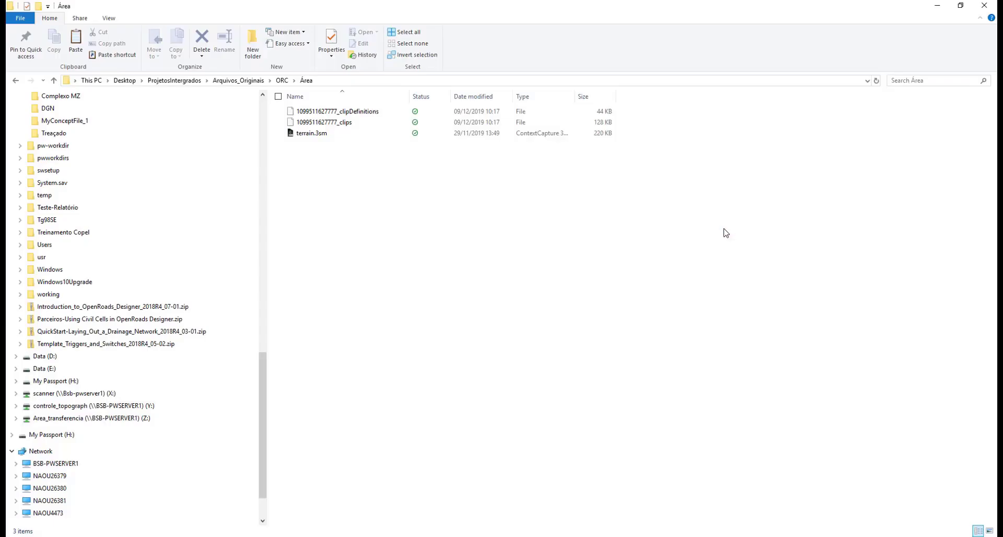
{"action": "left_click", "coordinate": [936, 6]}
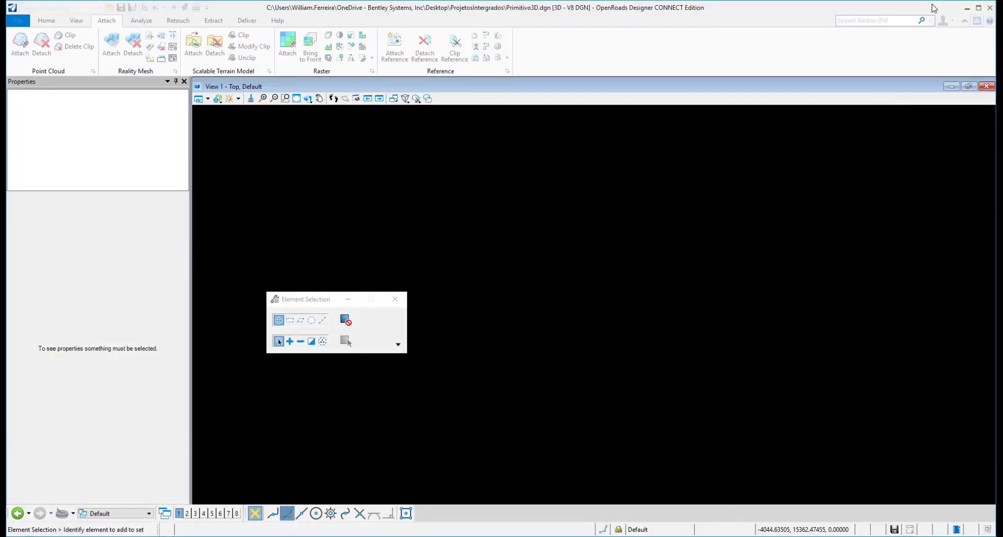
{"action": "left_click", "coordinate": [538, 275]}
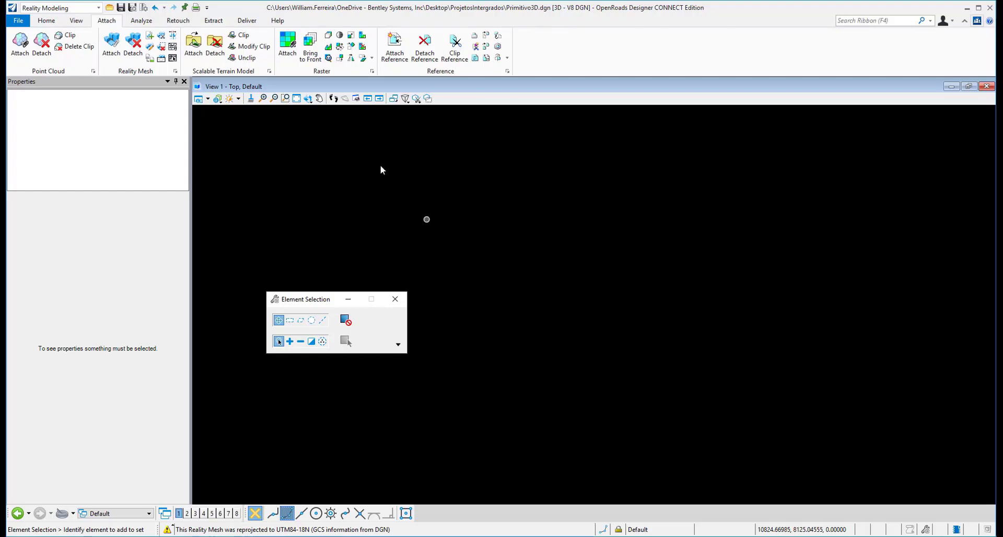
- Fit View 1 to the attached reality mesh with all files included
{"action": "left_click", "coordinate": [296, 98]}
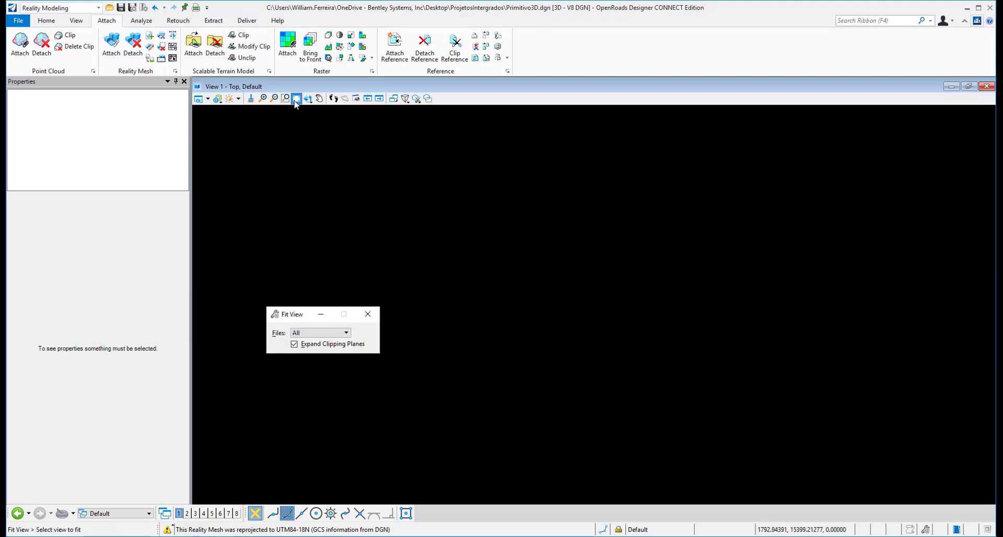
{"action": "left_click", "coordinate": [334, 194]}
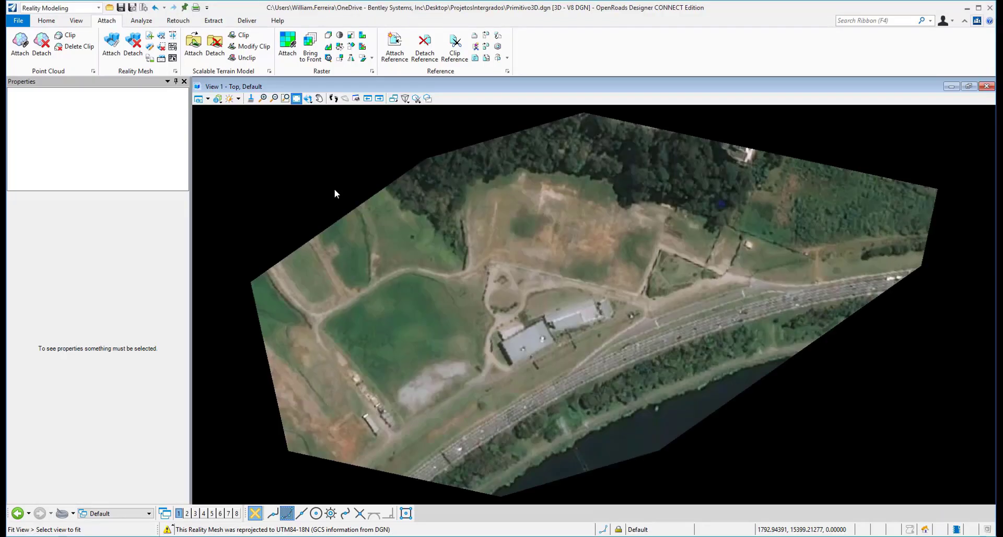
{"action": "scroll", "coordinate": [549, 310], "scroll_direction": "up", "scroll_amount": 2}
{"action": "scroll", "coordinate": [549, 310], "scroll_direction": "down", "scroll_amount": 3}
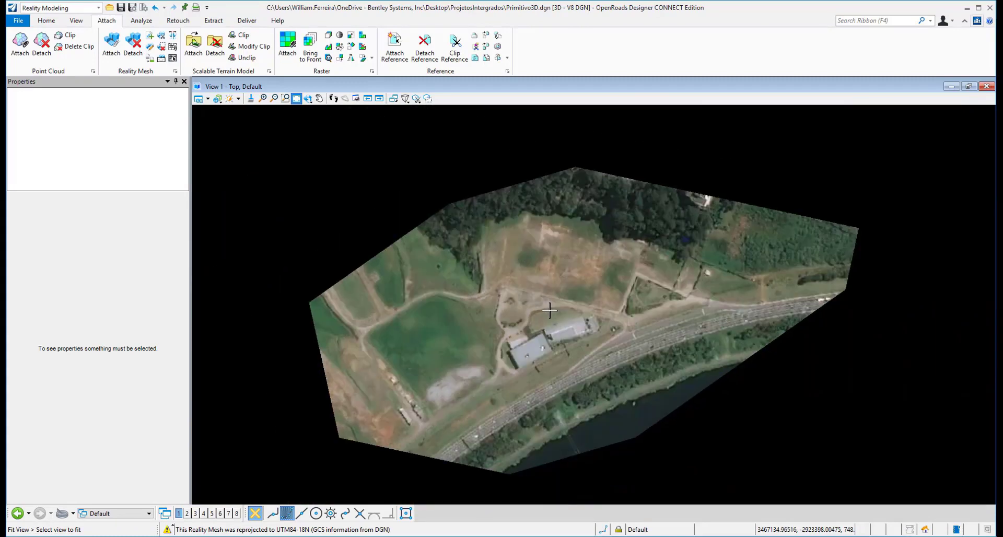
- Rotate the view dynamically to inspect the terrain mesh and restore the Top orientation
{"action": "left_click", "coordinate": [307, 98]}
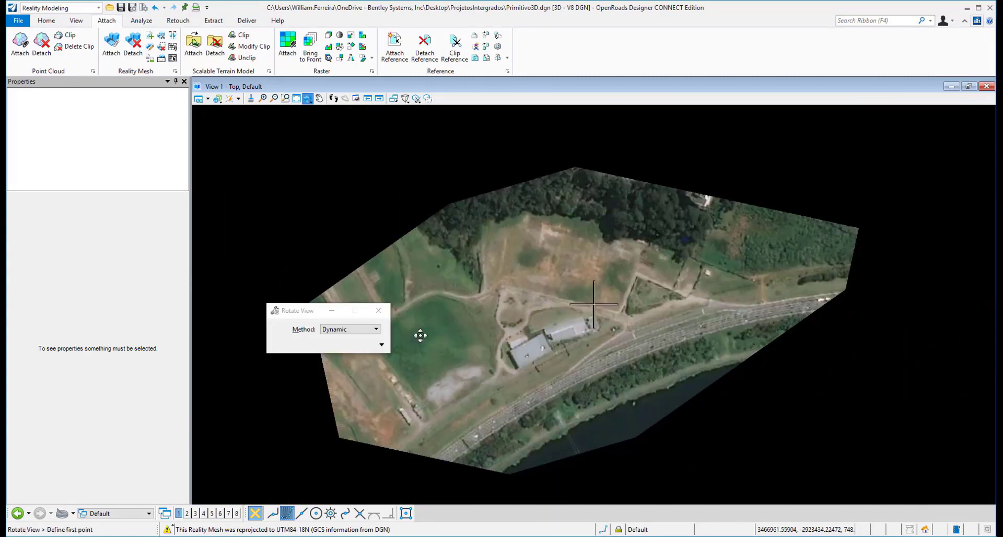
{"action": "left_click", "coordinate": [593, 304]}
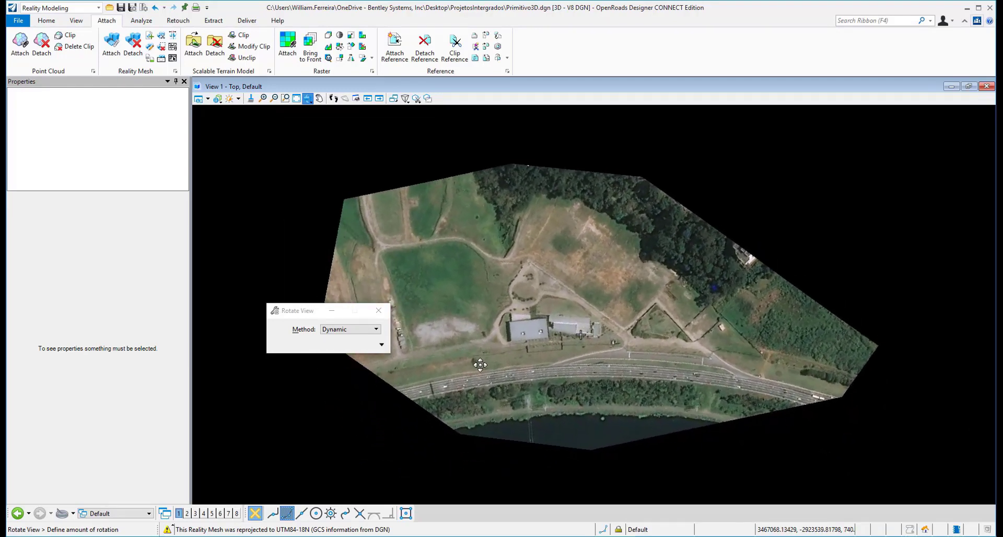
{"action": "left_click", "coordinate": [483, 370]}
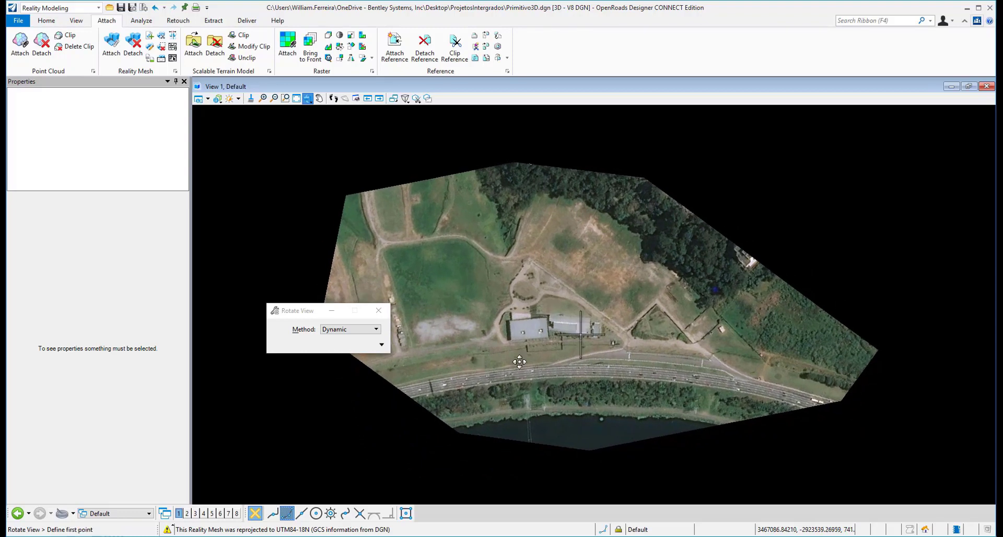
{"action": "key", "text": "Escape"}
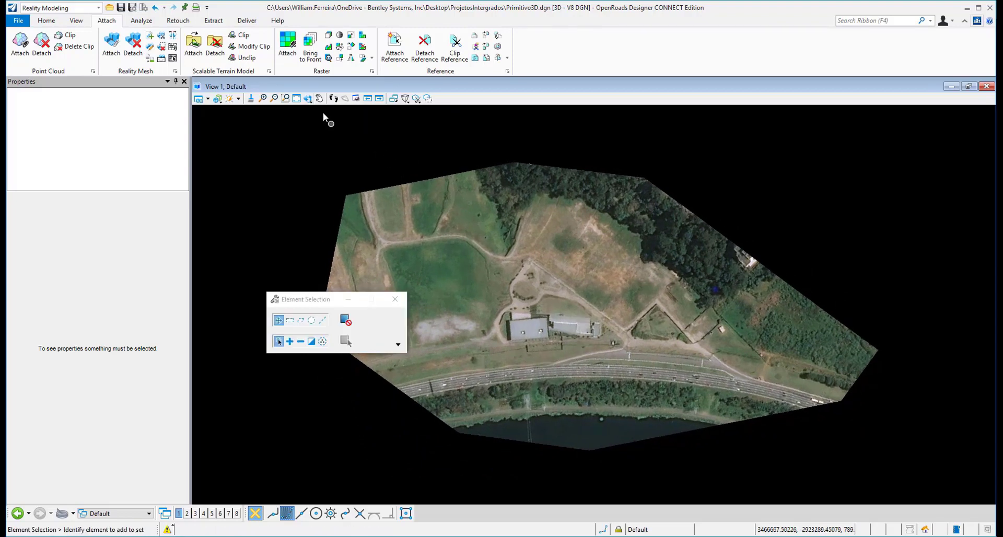
{"action": "left_click", "coordinate": [311, 101]}
{"action": "left_click", "coordinate": [334, 124]}
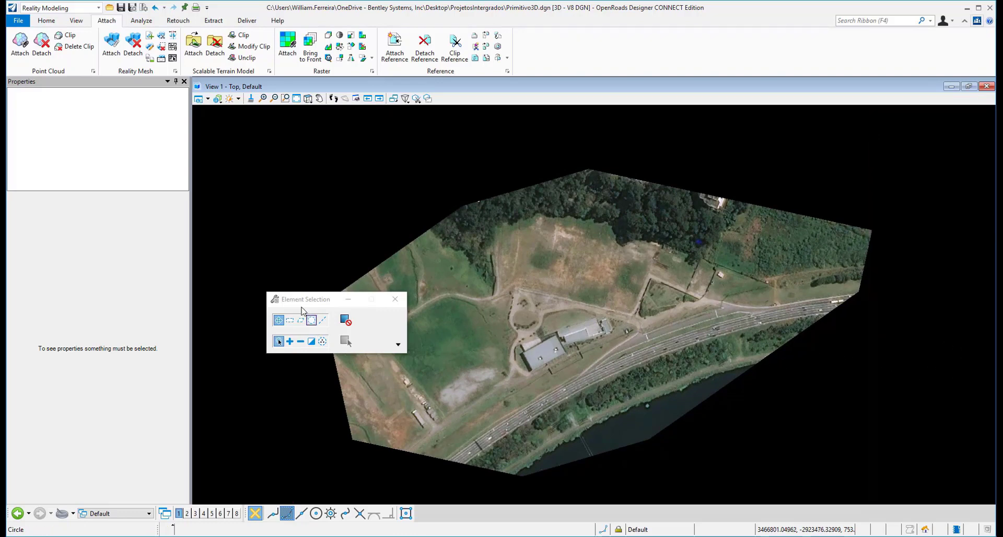
{"action": "left_click_drag", "start_coordinate": [302, 300], "coordinate": [255, 163]}
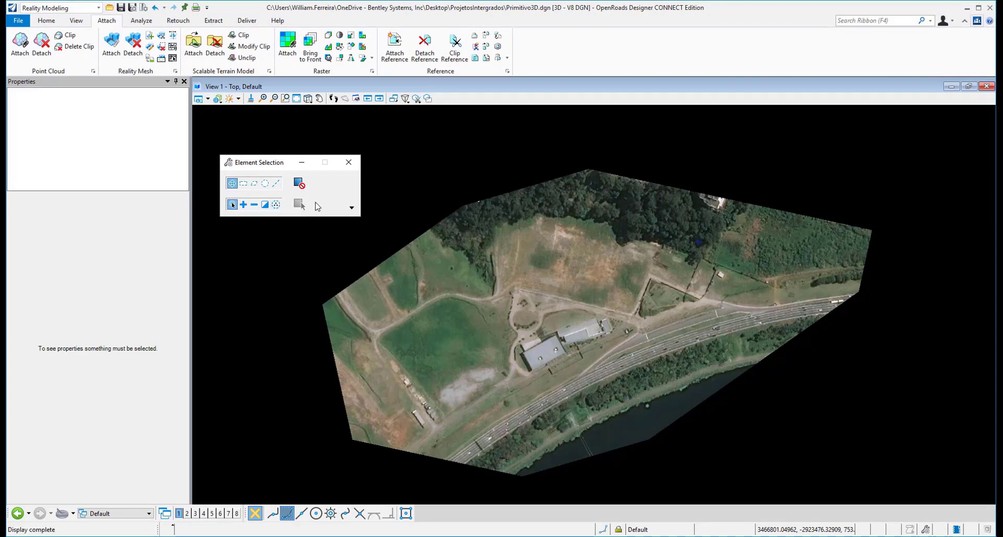
- Start a new DGN file based on the Seed3D - Metric Training.dgn seed and name it PrimitivoCurvas
{"action": "left_click", "coordinate": [17, 21]}
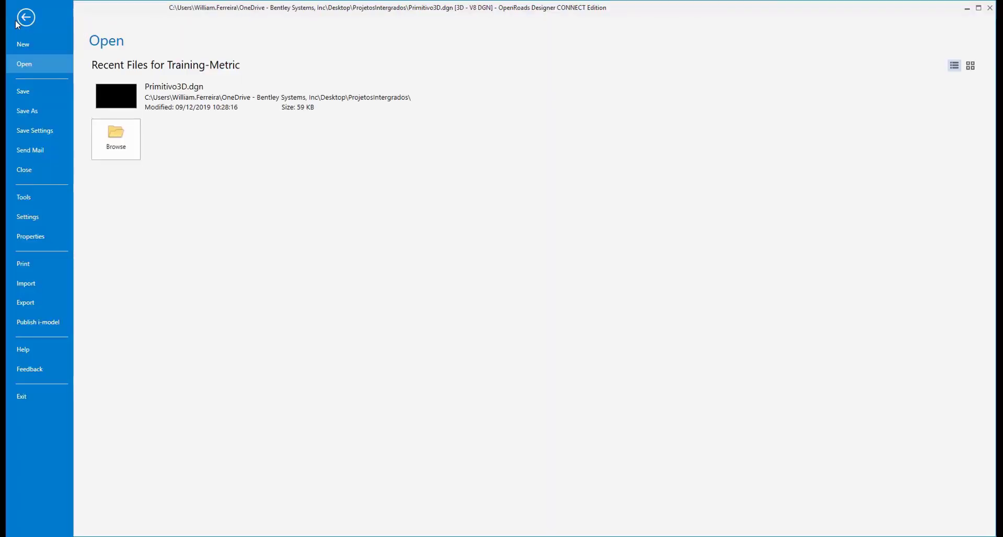
{"action": "left_click", "coordinate": [26, 47]}
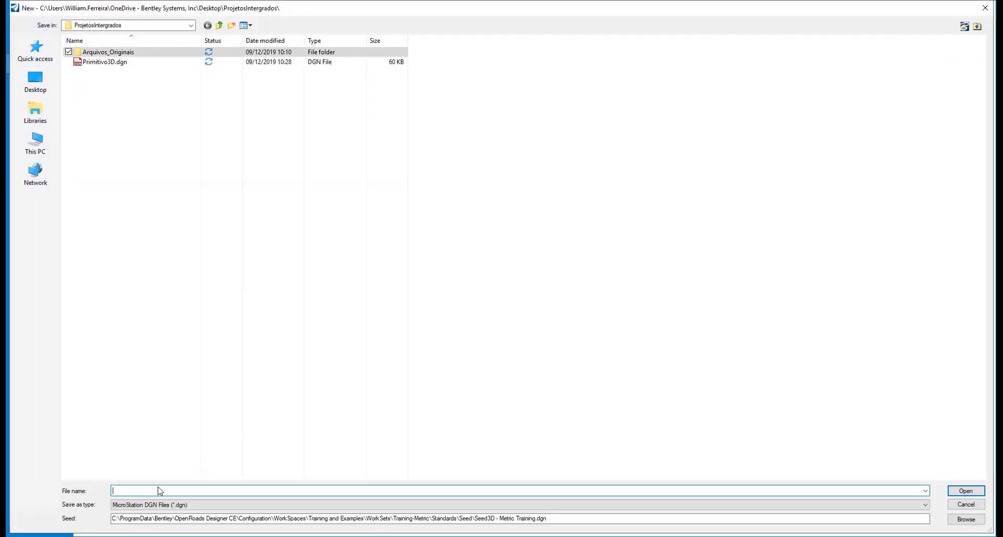
{"action": "type", "text": "Primitivo"}
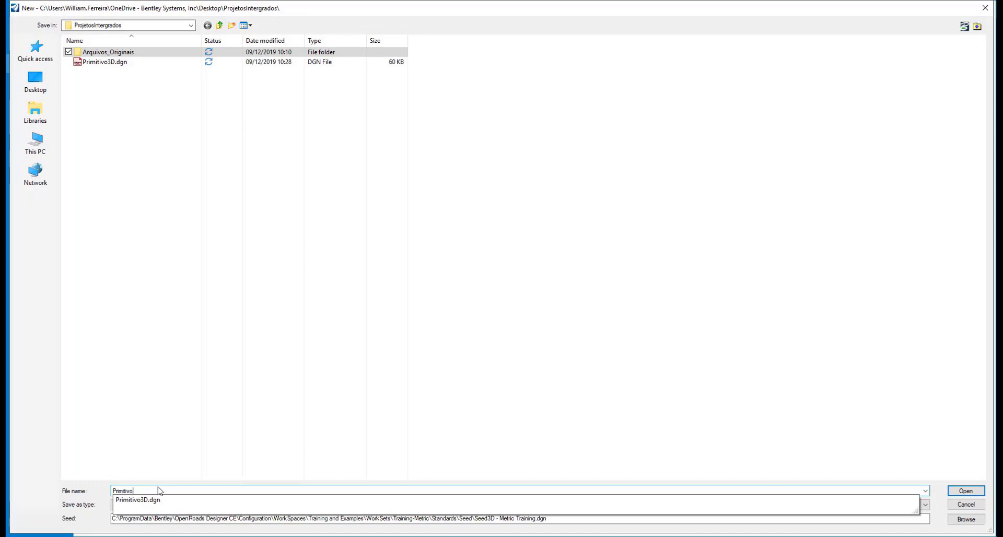
{"action": "type", "text": "Curvas"}
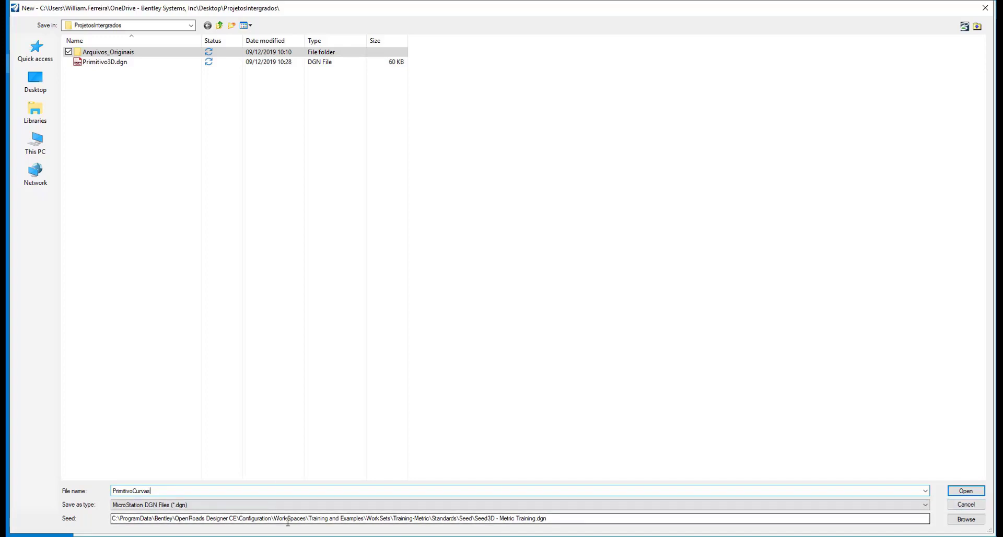
- Save the new PrimitivoCurvas DGN in the ORC folder inside Arquivos_Originais
{"action": "left_click", "coordinate": [209, 299]}
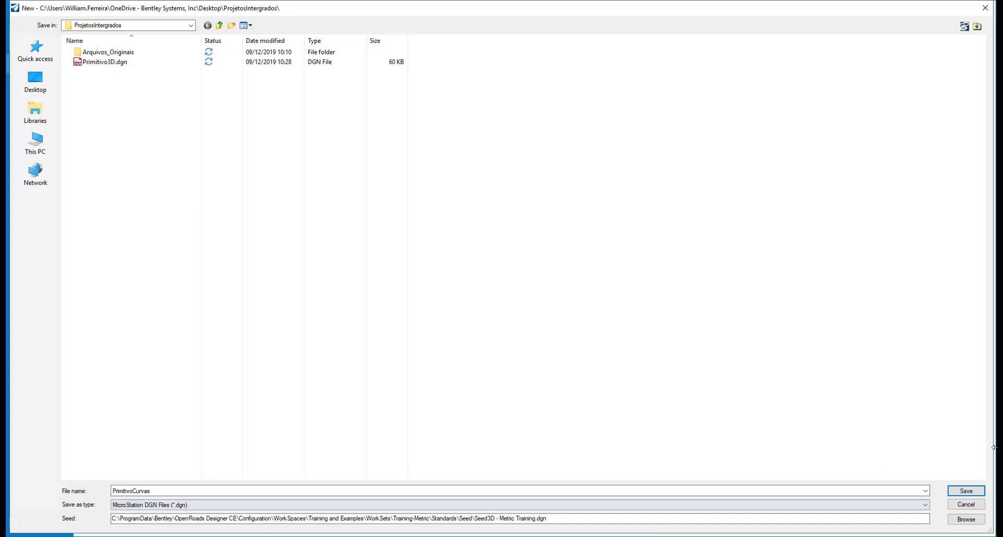
{"action": "left_click", "coordinate": [966, 491]}
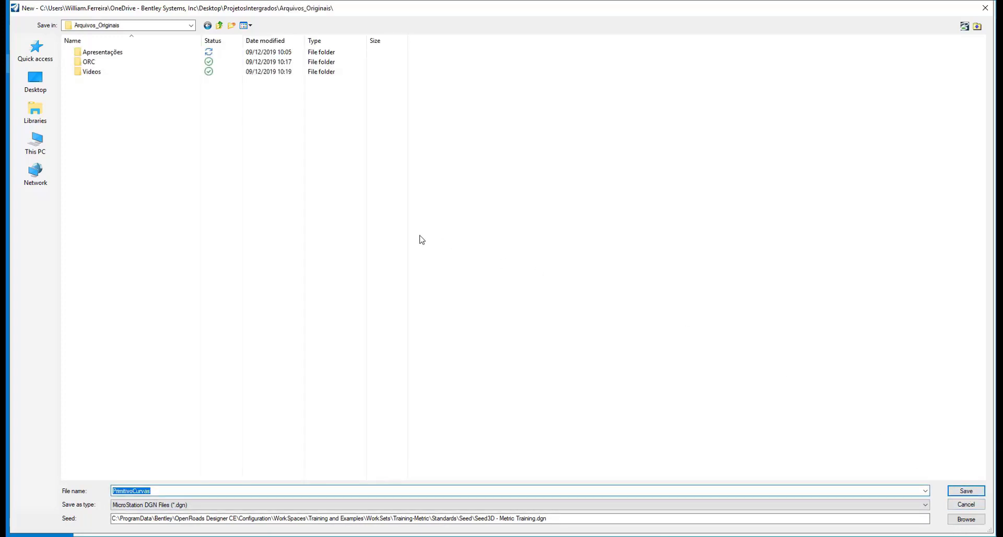
{"action": "key", "text": "BackSpace"}
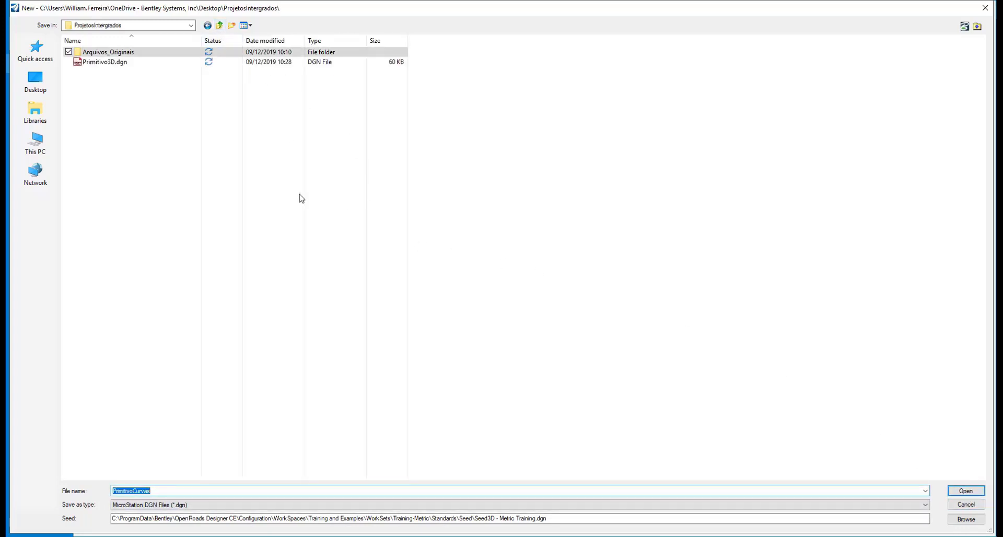
{"action": "left_click", "coordinate": [966, 491]}
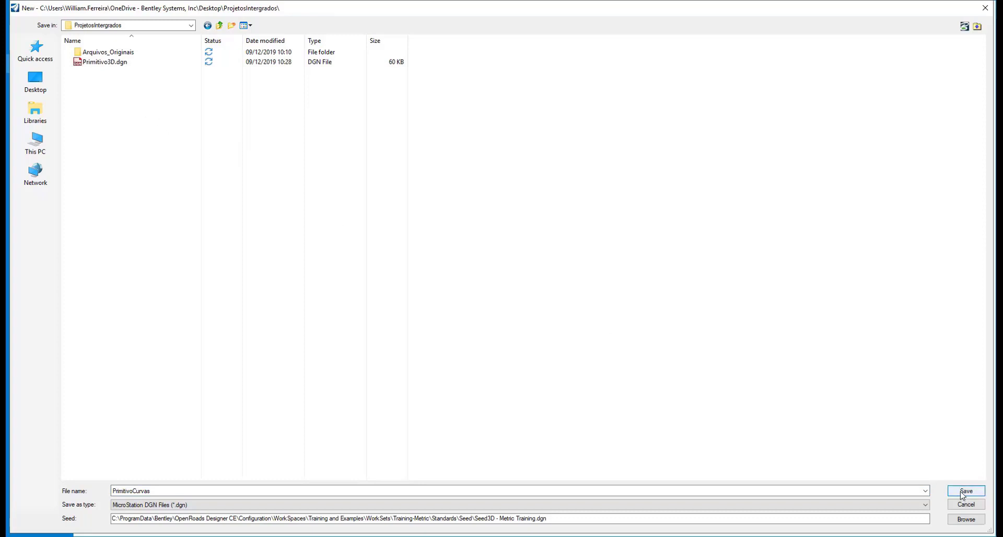
{"action": "left_click", "coordinate": [219, 25]}
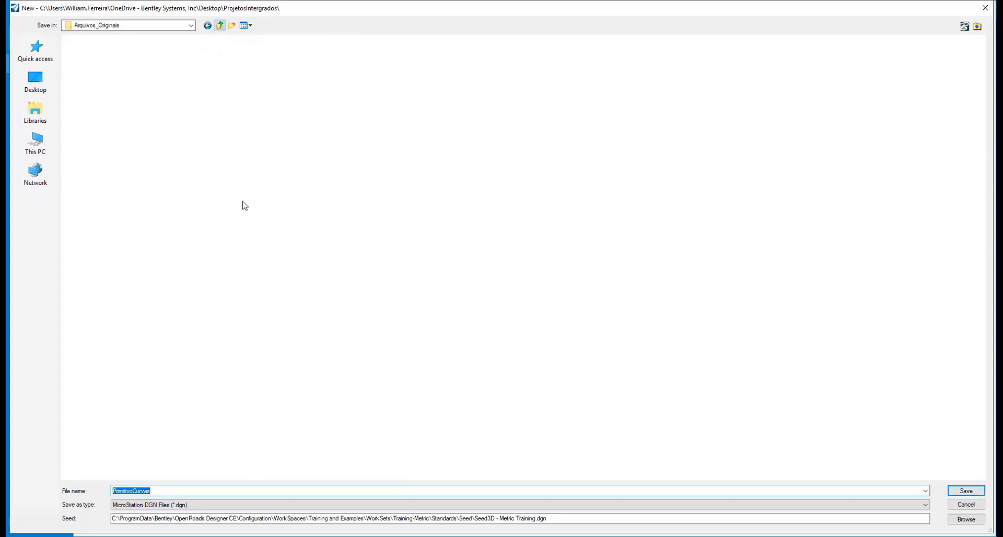
{"action": "right_click", "coordinate": [107, 164]}
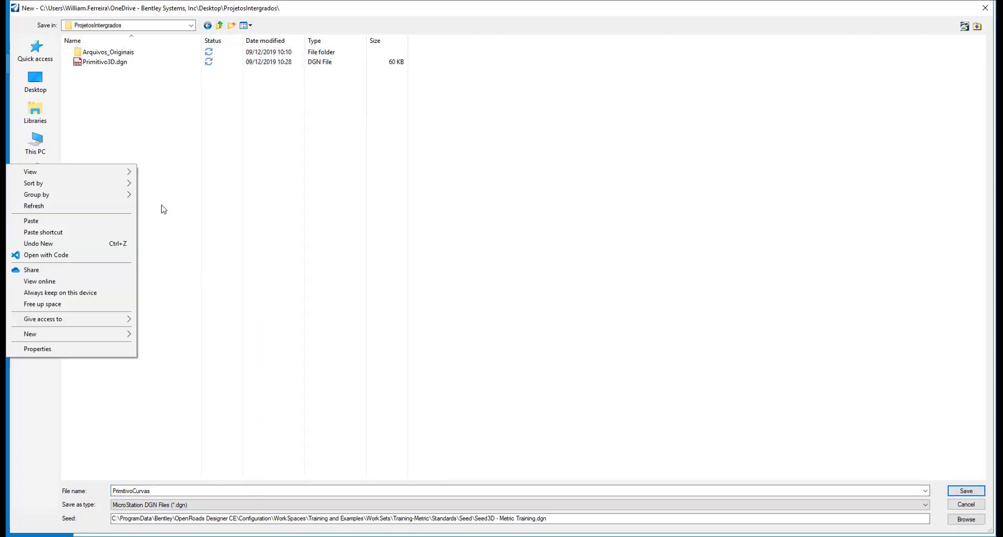
{"action": "left_click", "coordinate": [223, 262]}
{"action": "left_click", "coordinate": [965, 491]}
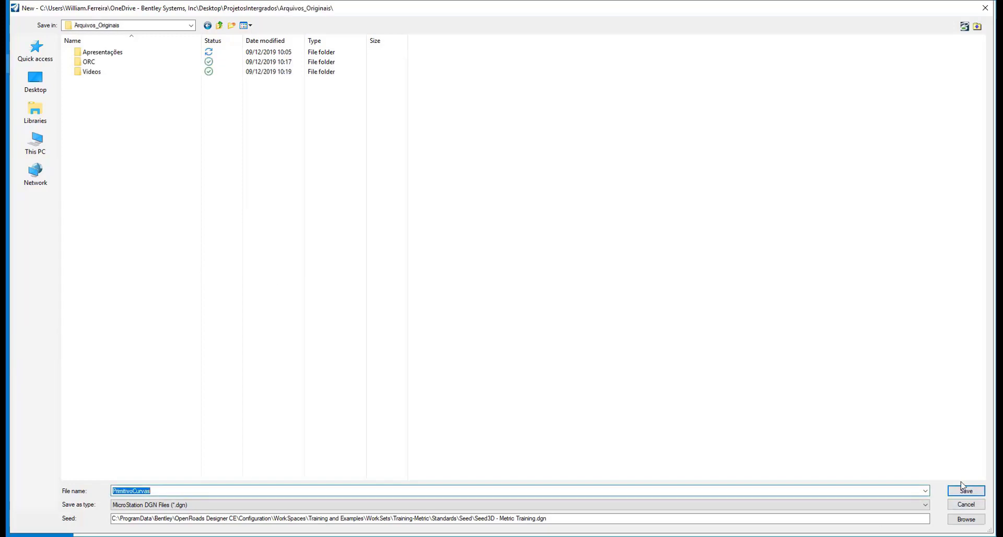
{"action": "double_click", "coordinate": [110, 63]}
{"action": "left_click", "coordinate": [965, 491]}
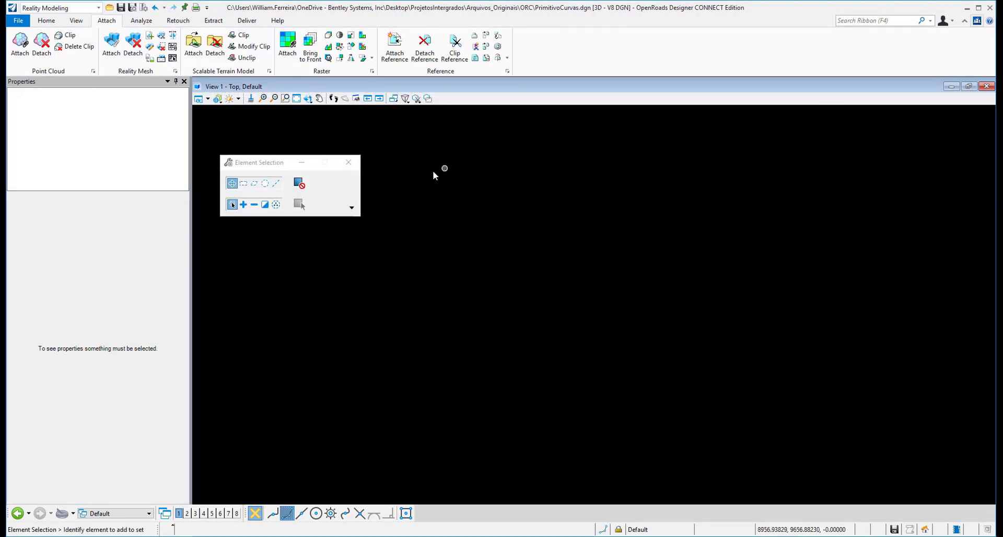
- Switch the workflow from Reality Modeling to OpenRoads Modeling
{"action": "left_click", "coordinate": [98, 8]}
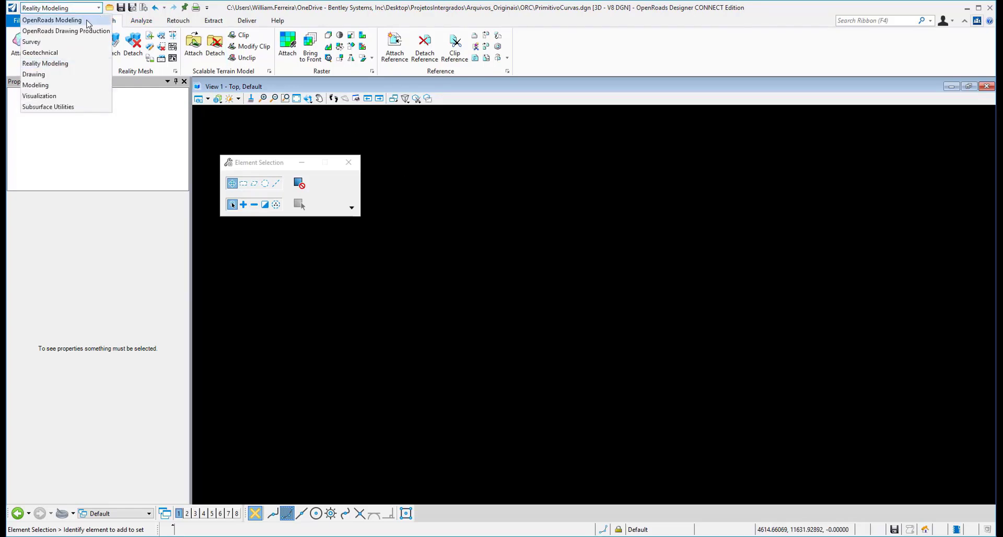
{"action": "left_click", "coordinate": [52, 20]}
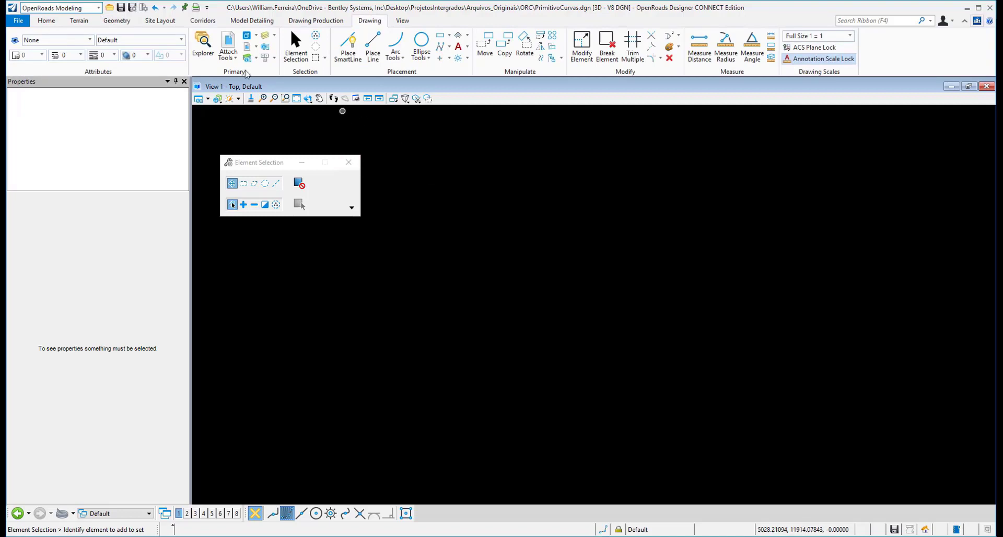
{"action": "left_click", "coordinate": [308, 98]}
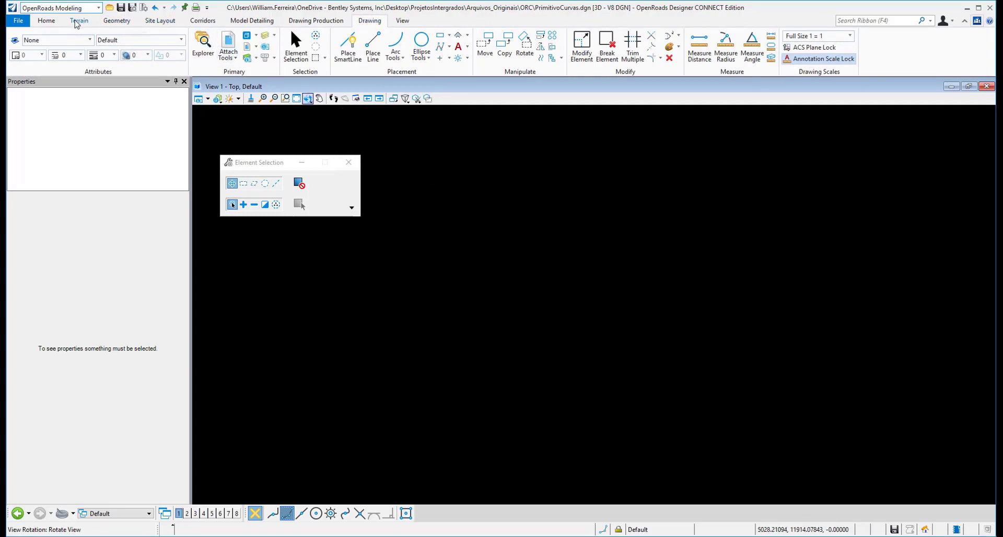
- Import the terrain model from Projeto_1.tin in the ORC folder with the Import Terrain Only option
{"action": "left_click", "coordinate": [79, 21]}
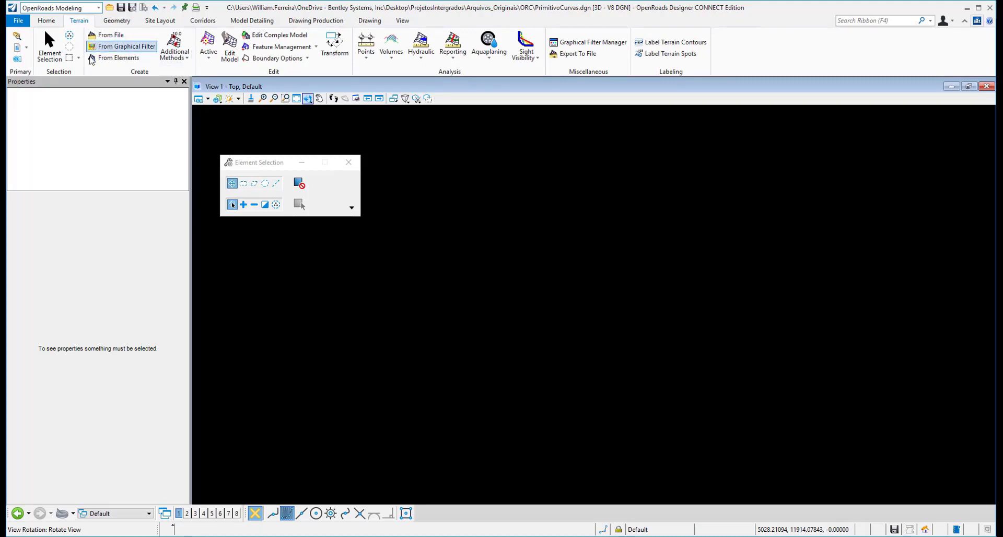
{"action": "left_click", "coordinate": [111, 35]}
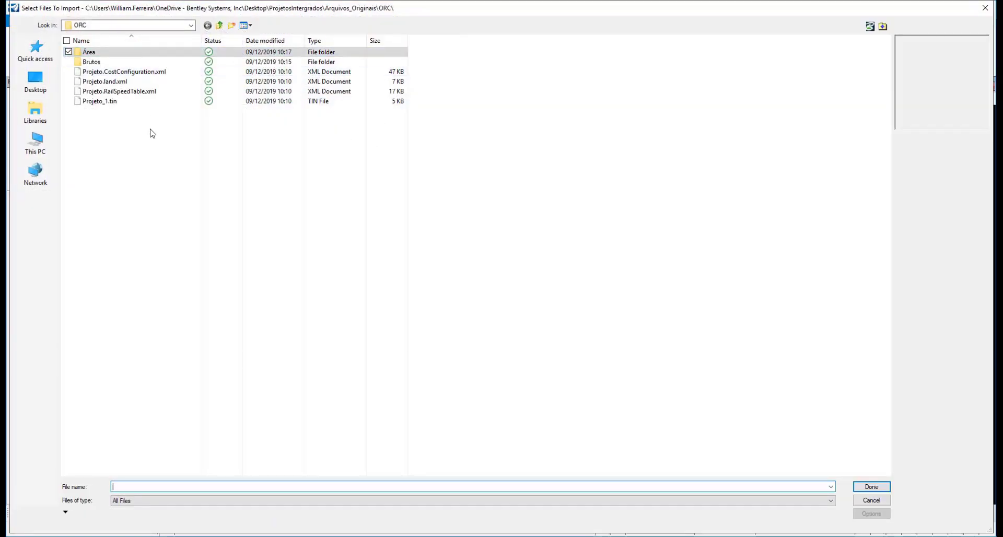
{"action": "left_click", "coordinate": [126, 82]}
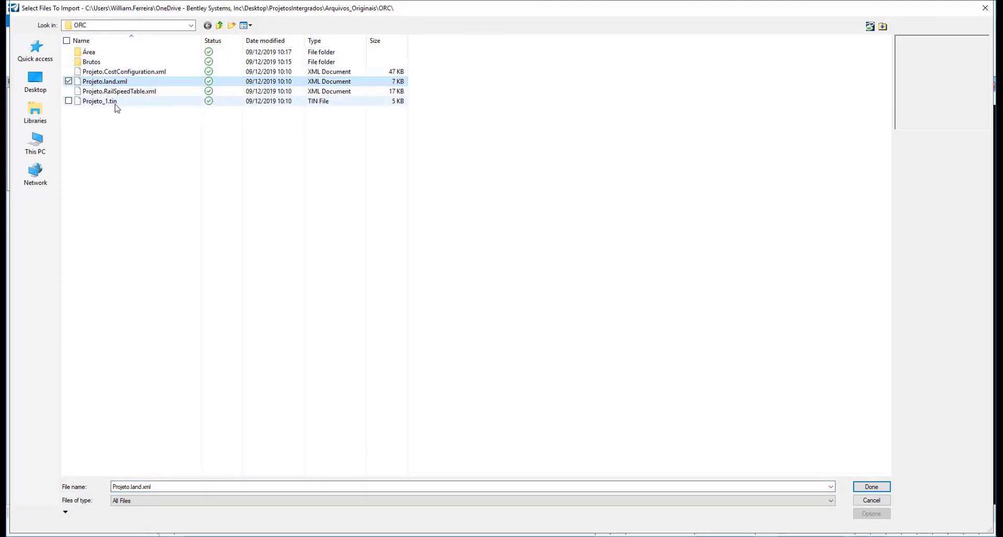
{"action": "left_click", "coordinate": [111, 105]}
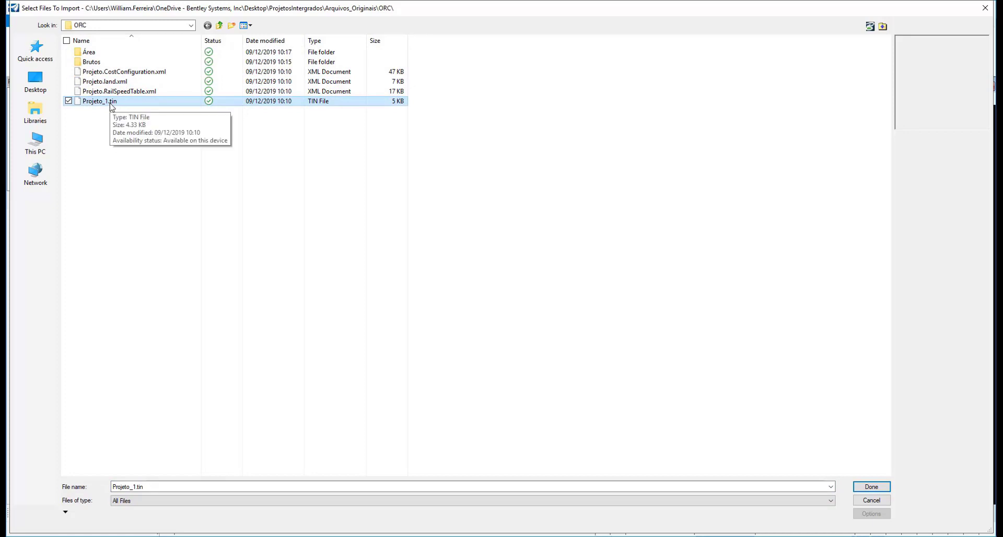
{"action": "left_click", "coordinate": [871, 487]}
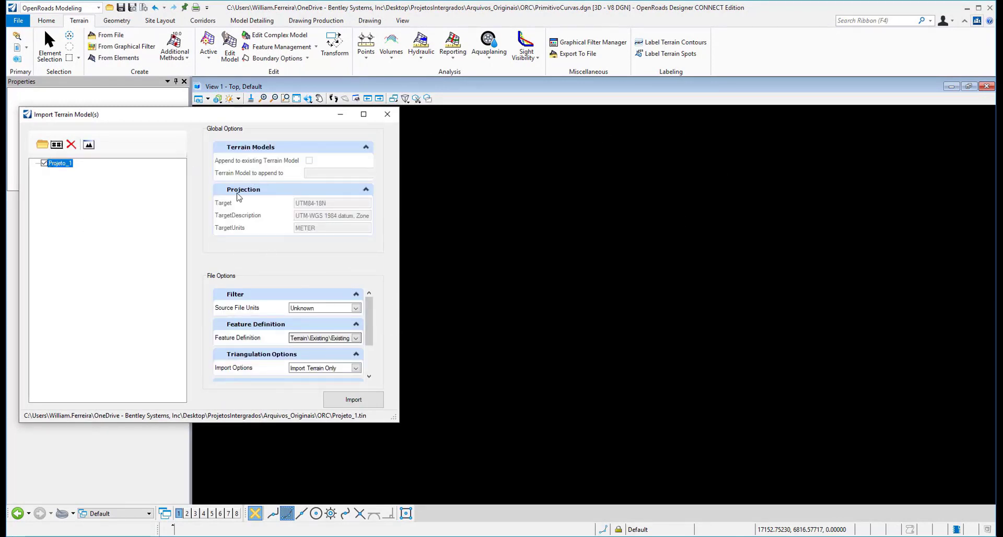
{"action": "scroll", "coordinate": [369, 331], "scroll_direction": "down", "scroll_amount": 3}
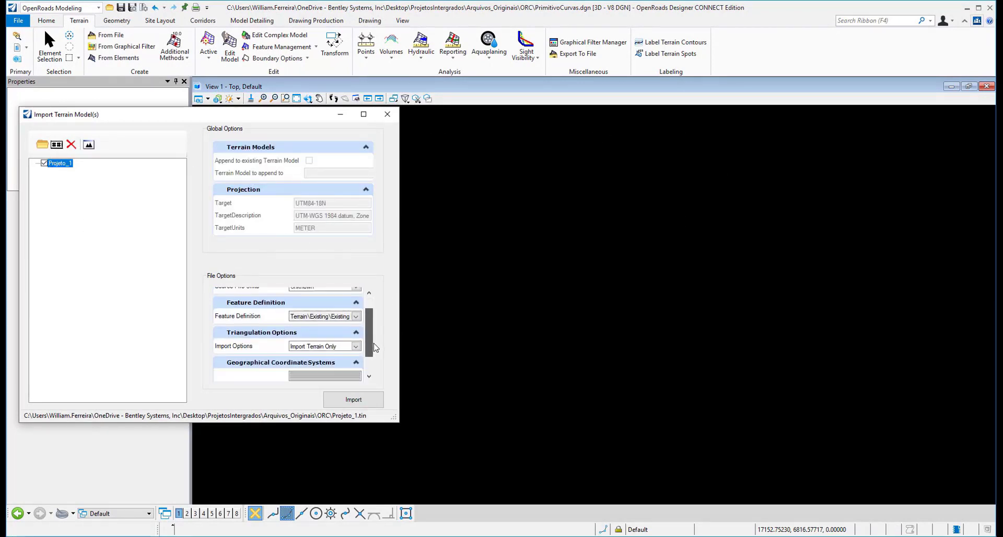
{"action": "left_click", "coordinate": [354, 399]}
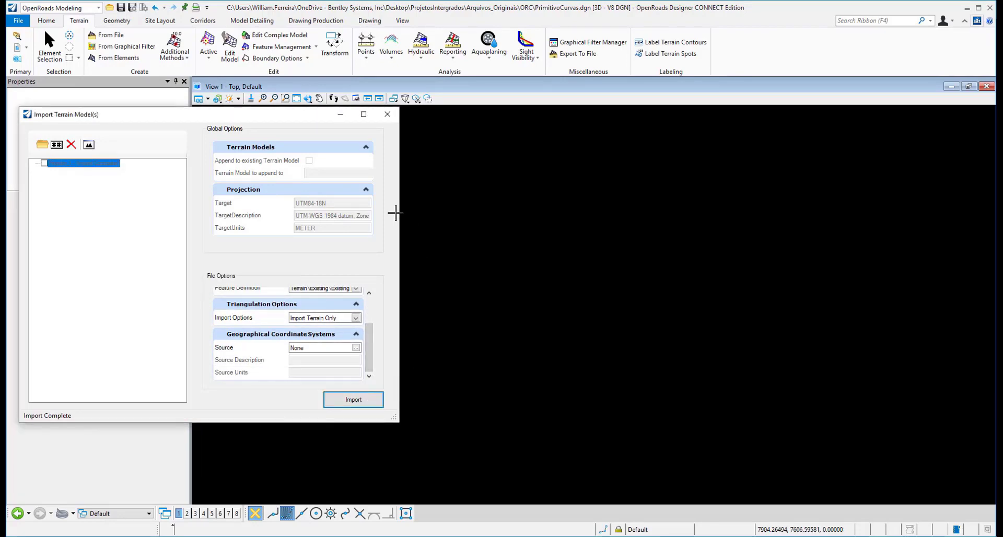
{"action": "left_click", "coordinate": [386, 115]}
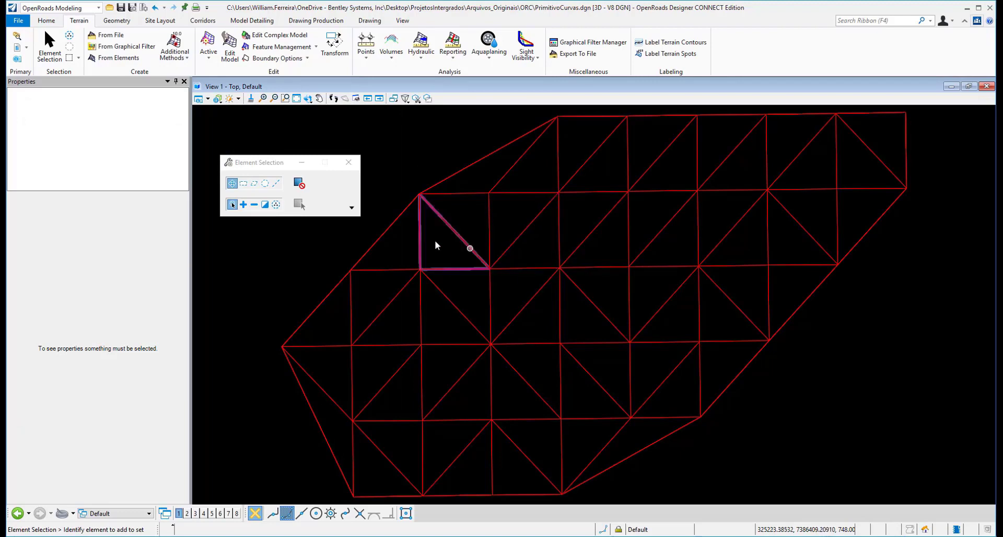
- Set the imported Projeto_1 terrain as the active terrain model and turn off its triangles display
{"action": "left_click", "coordinate": [402, 214]}
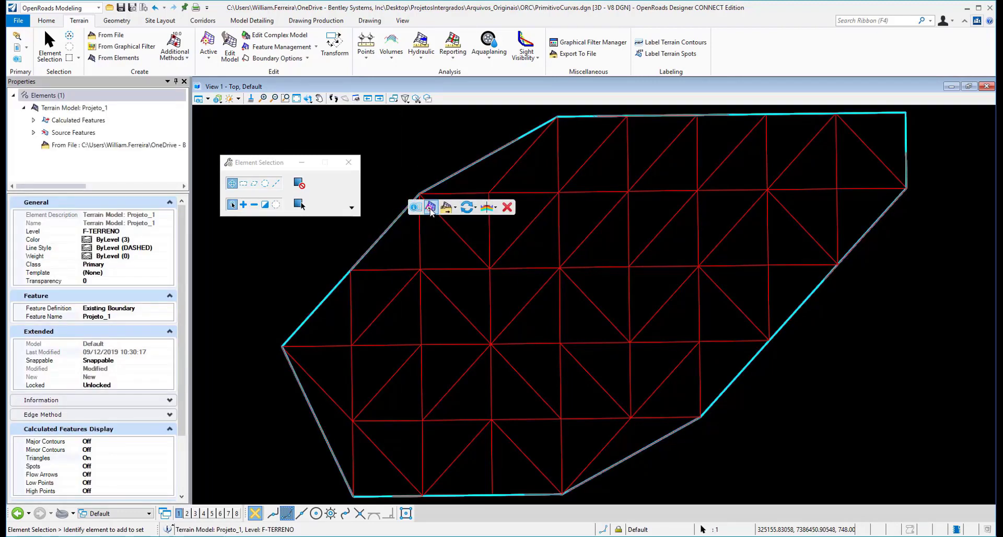
{"action": "left_click", "coordinate": [413, 207]}
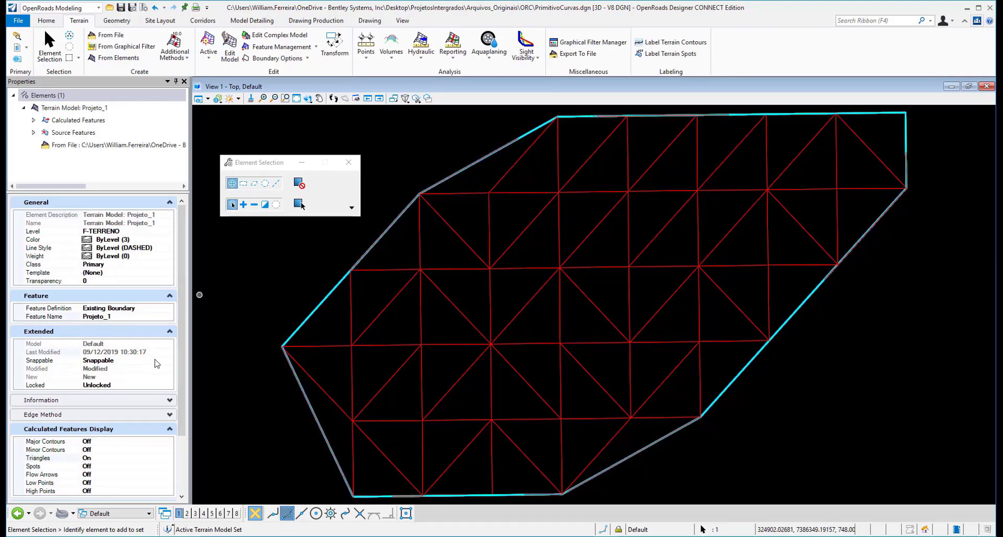
{"action": "left_click", "coordinate": [134, 458]}
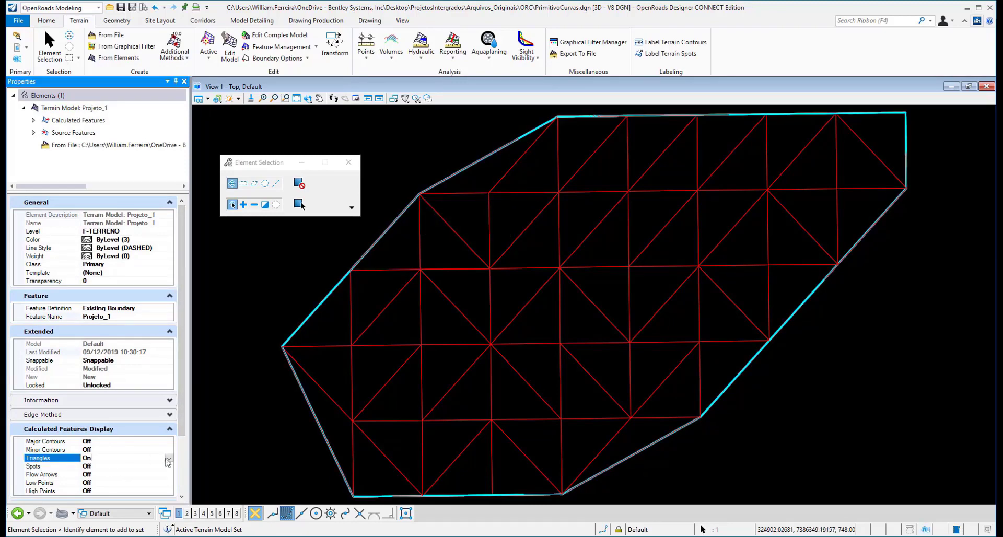
{"action": "left_click", "coordinate": [168, 459]}
{"action": "left_click", "coordinate": [101, 467]}
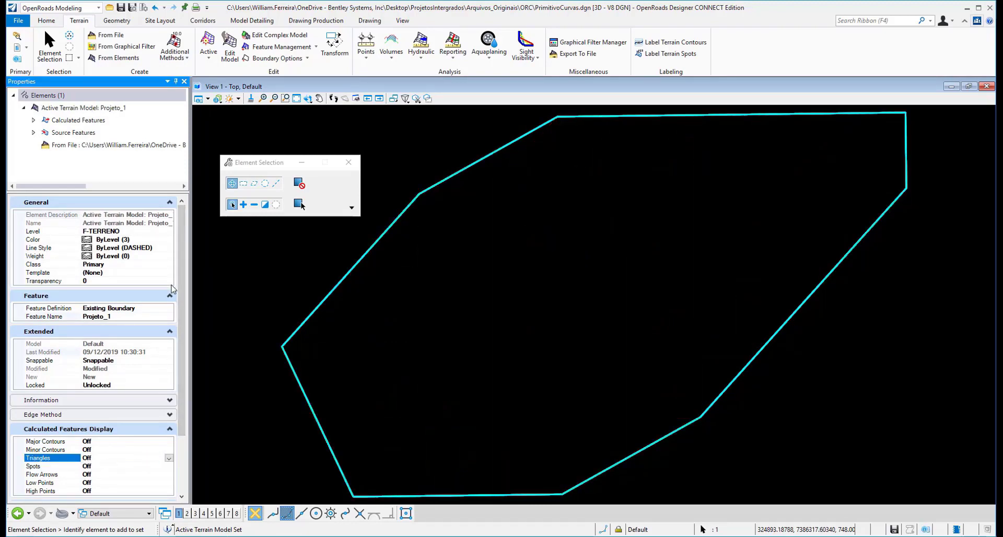
- Turn on the major and minor contours in the terrain model's calculated features display
{"action": "scroll", "coordinate": [182, 280], "scroll_direction": "down", "scroll_amount": 3}
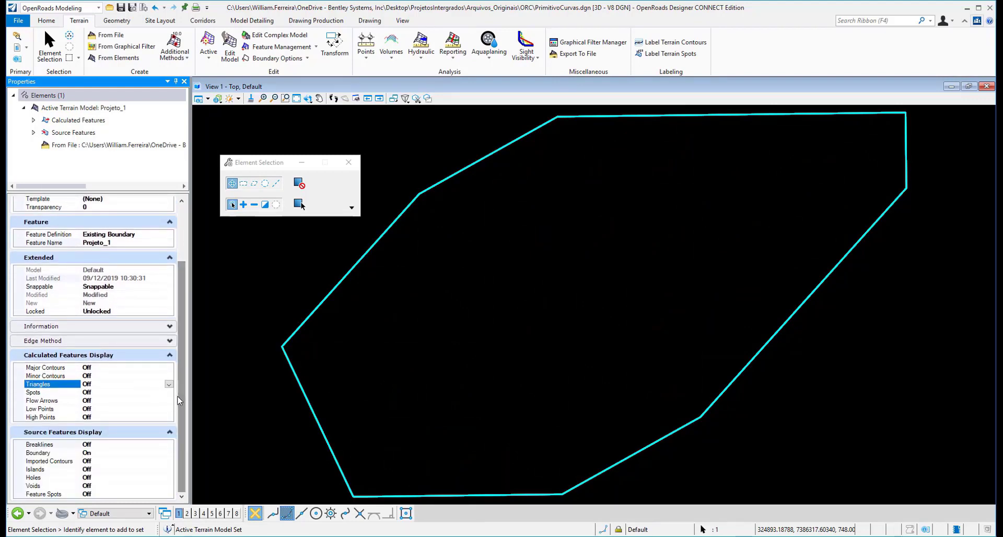
{"action": "left_click", "coordinate": [156, 369]}
{"action": "left_click", "coordinate": [169, 367]}
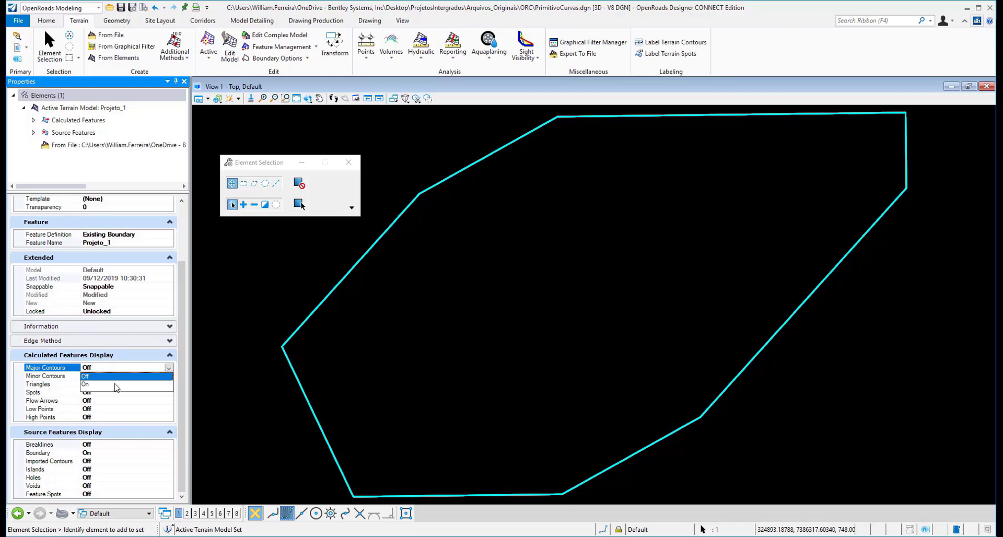
{"action": "left_click", "coordinate": [153, 384]}
{"action": "left_click", "coordinate": [152, 376]}
{"action": "left_click", "coordinate": [169, 375]}
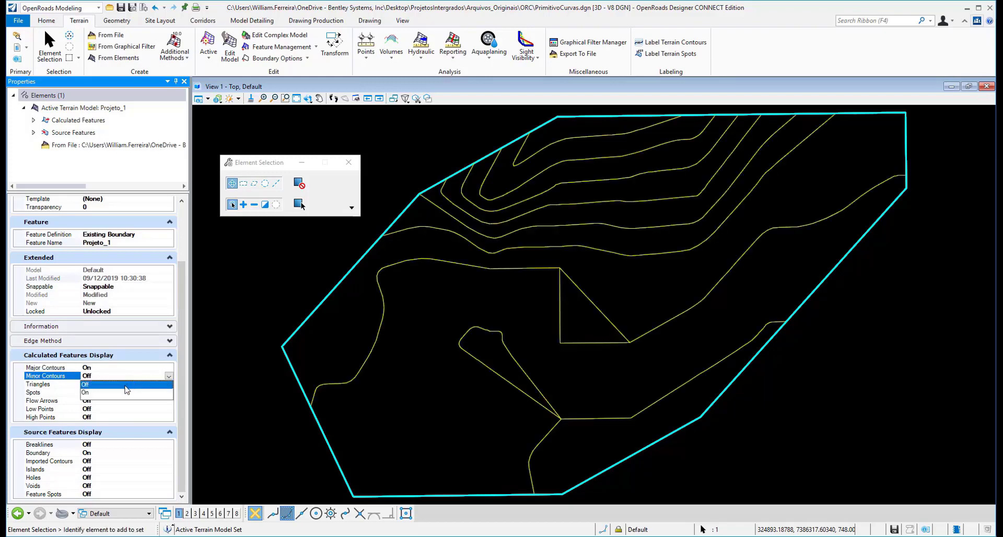
{"action": "left_click", "coordinate": [103, 392]}
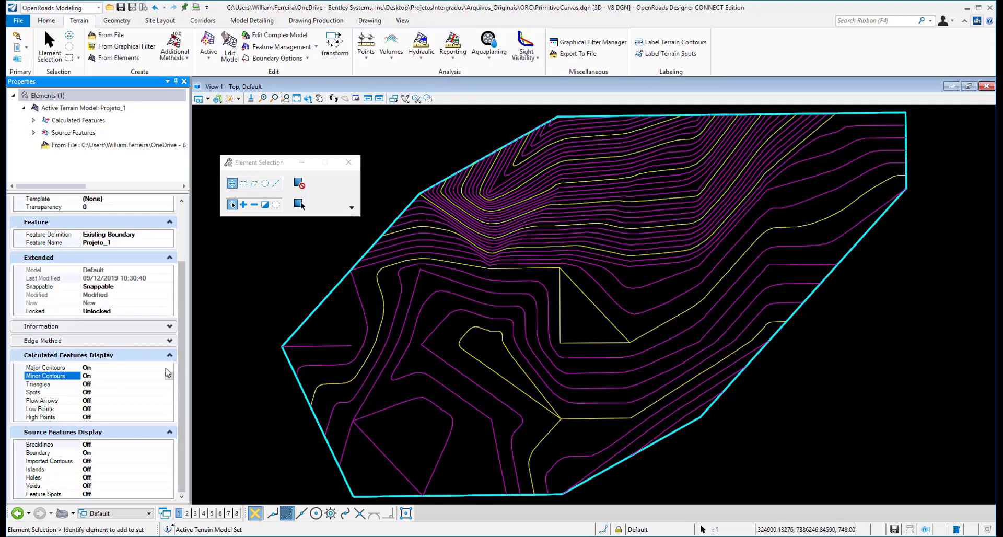
- Turn off the terrain model's major and minor contours and clear the selection
{"action": "left_click", "coordinate": [166, 368]}
{"action": "left_click", "coordinate": [168, 368]}
{"action": "left_click", "coordinate": [105, 376]}
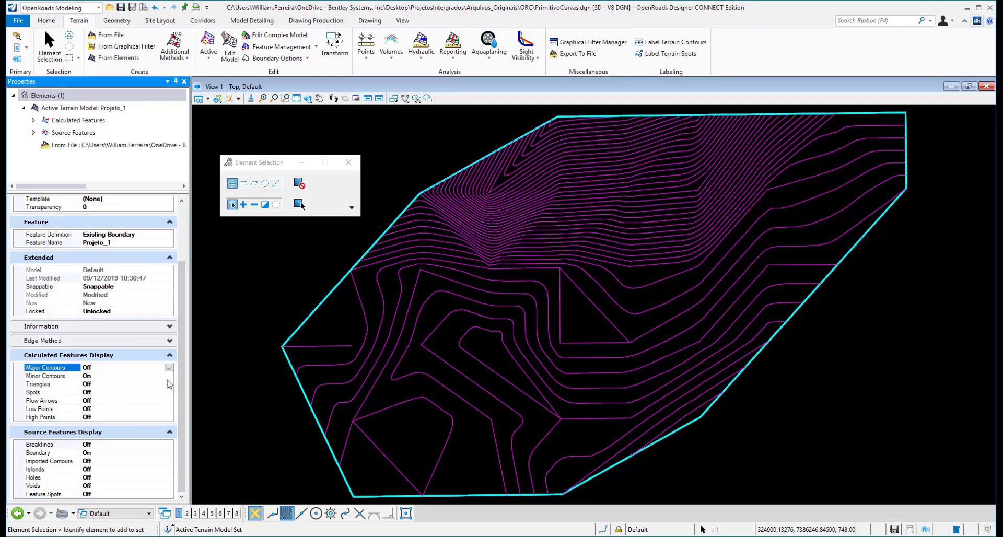
{"action": "left_click", "coordinate": [168, 376]}
{"action": "left_click", "coordinate": [126, 386]}
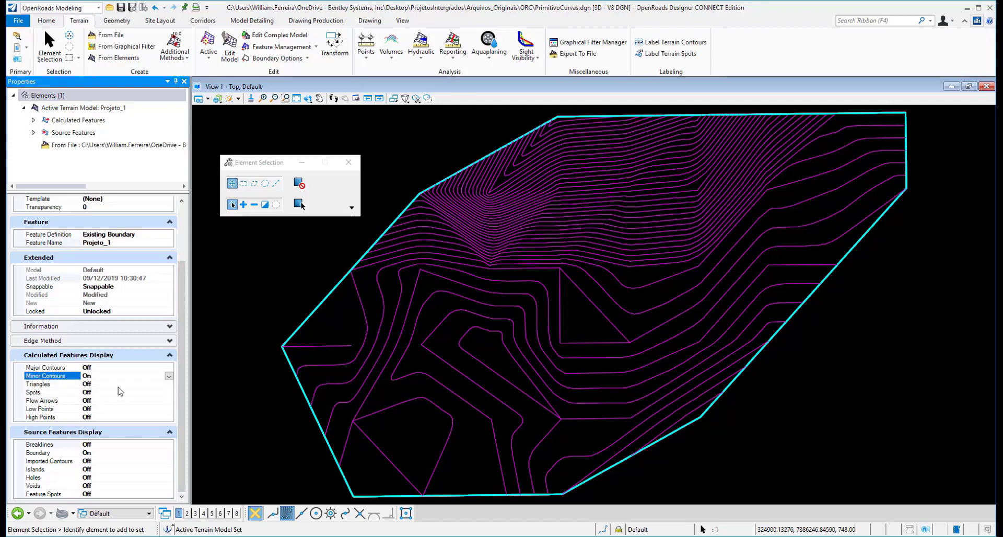
{"action": "left_click", "coordinate": [438, 356]}
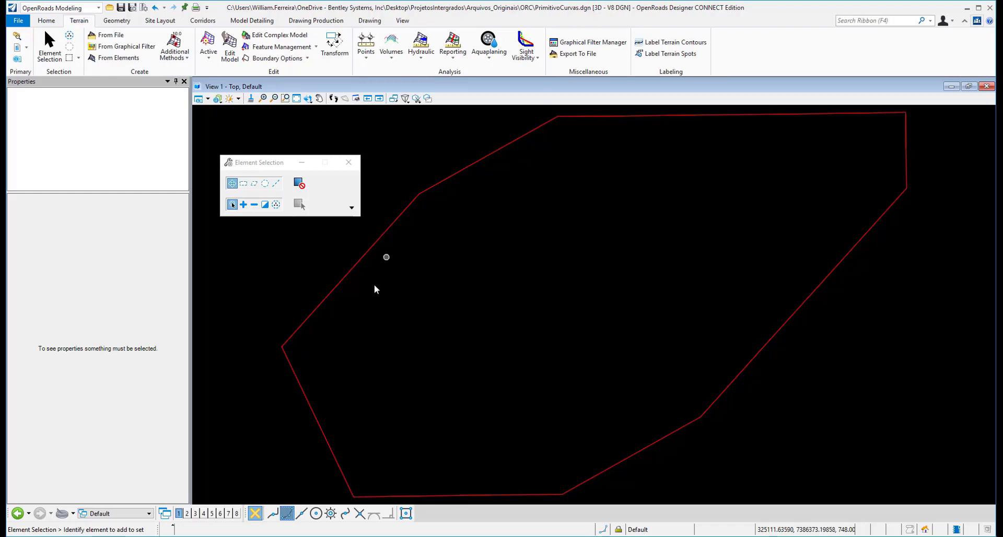
{"action": "left_click", "coordinate": [250, 499]}
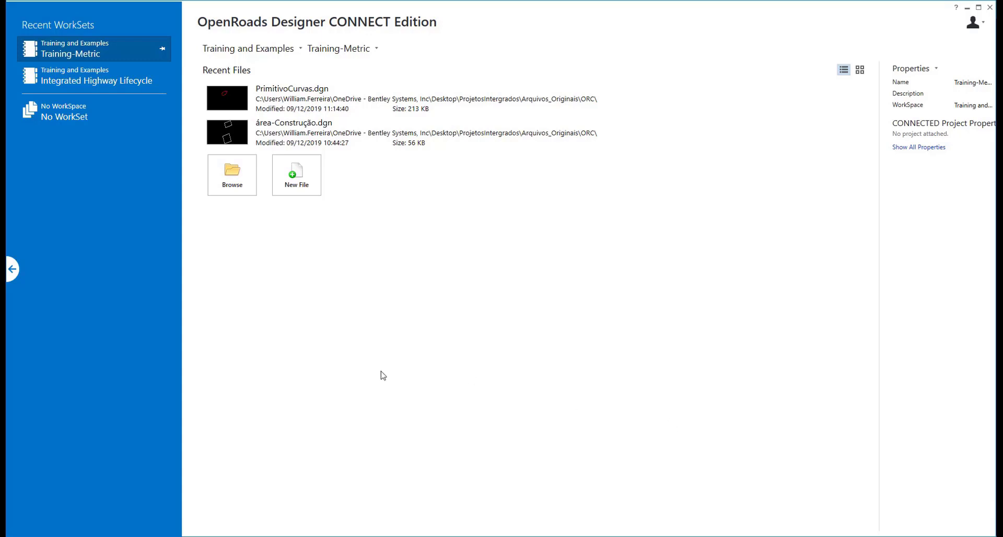
- Start a new DGN file named Projeto in the ProjetosIntergrados\Arquivos_Originais folder on the desktop
{"action": "left_click", "coordinate": [298, 183]}
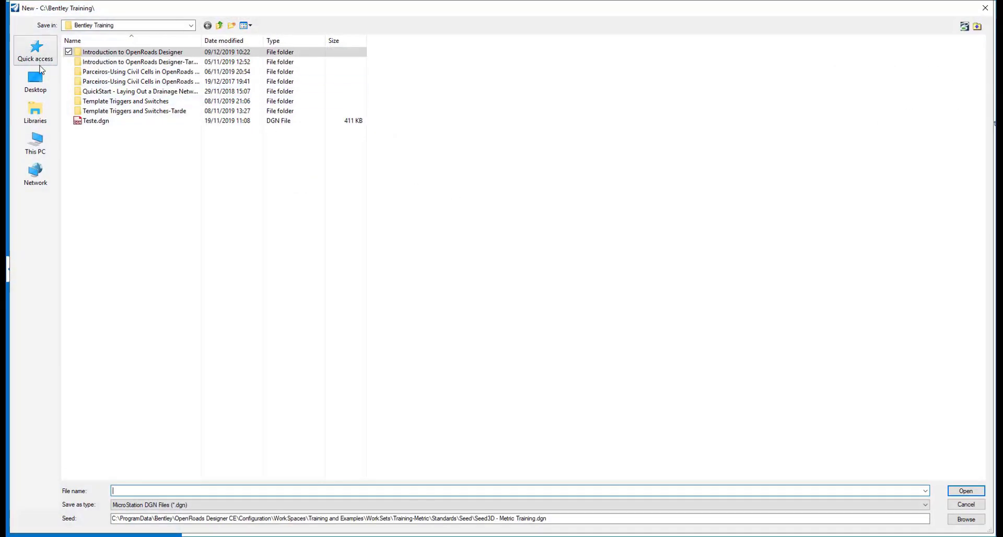
{"action": "left_click", "coordinate": [35, 80]}
{"action": "double_click", "coordinate": [118, 52]}
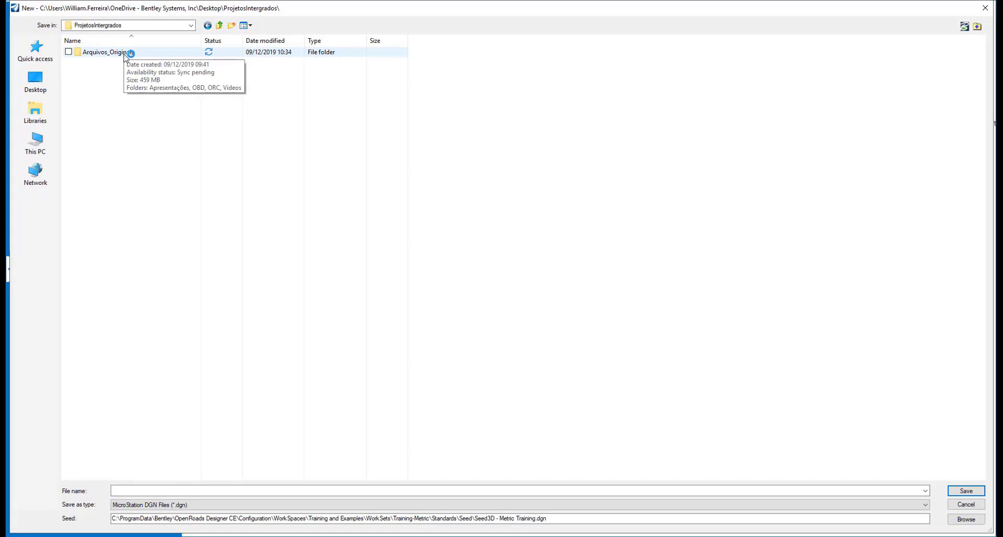
{"action": "double_click", "coordinate": [125, 53]}
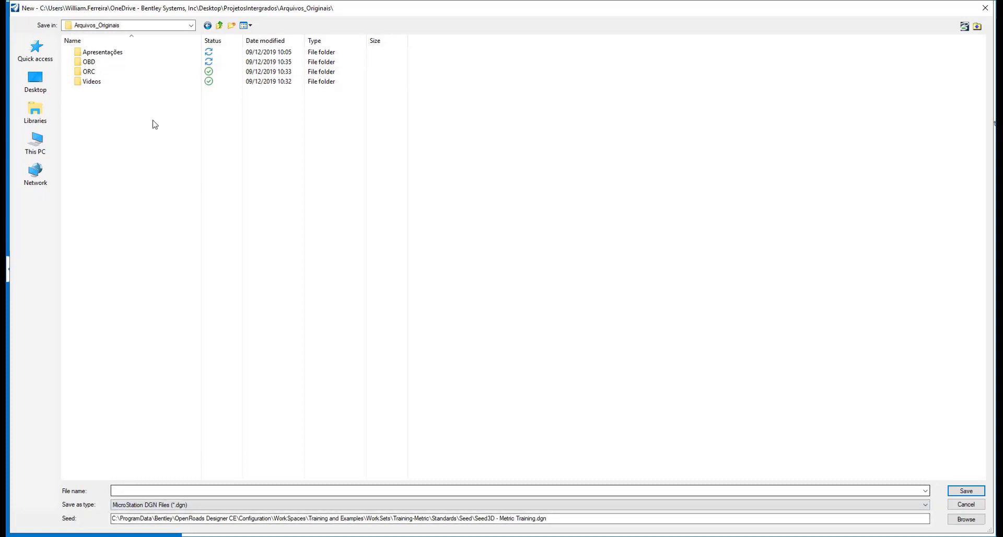
{"action": "left_click", "coordinate": [159, 490]}
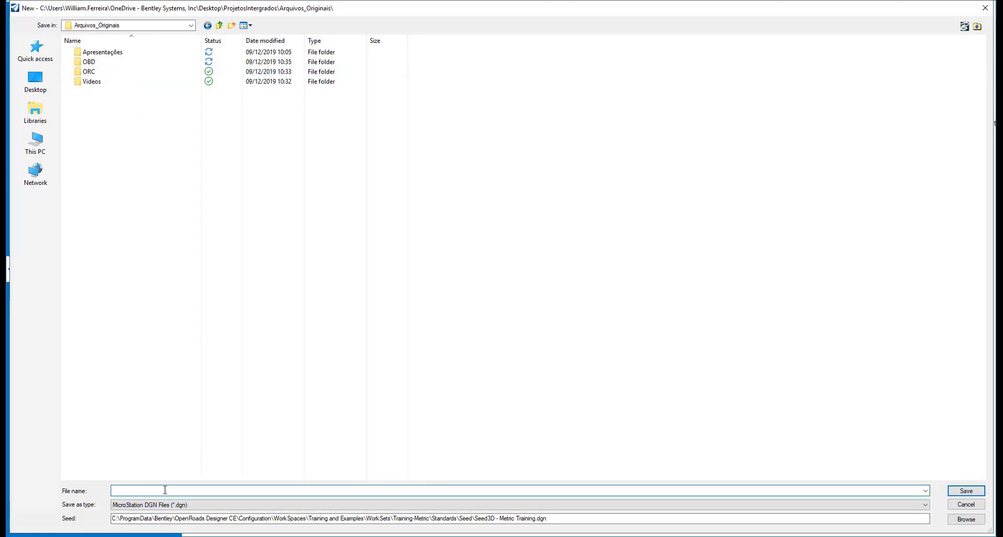
{"action": "type", "text": "Projeto"}
- Use Seed2D - Metric Training.dgn as the seed file and save the new Projeto design file
{"action": "left_click", "coordinate": [509, 518]}
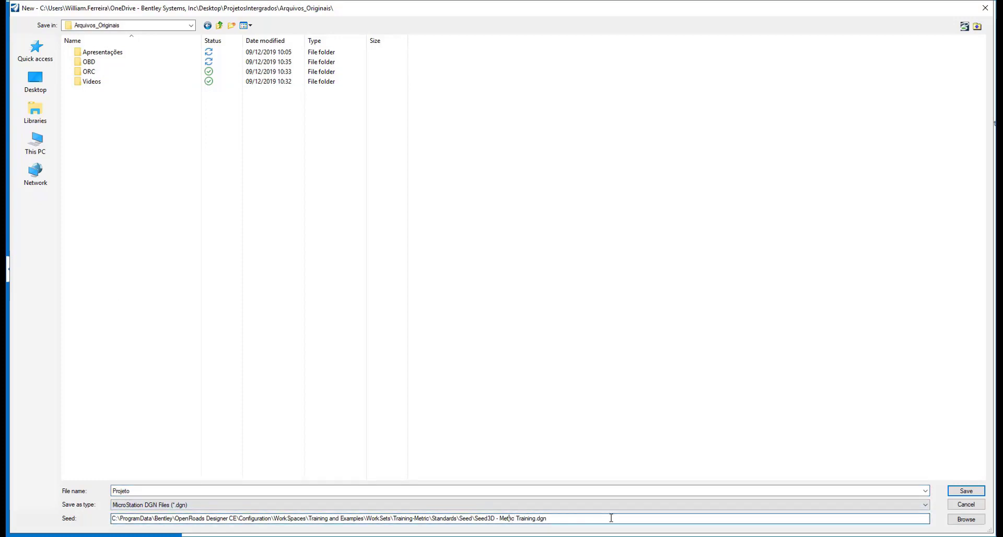
{"action": "left_click", "coordinate": [966, 519]}
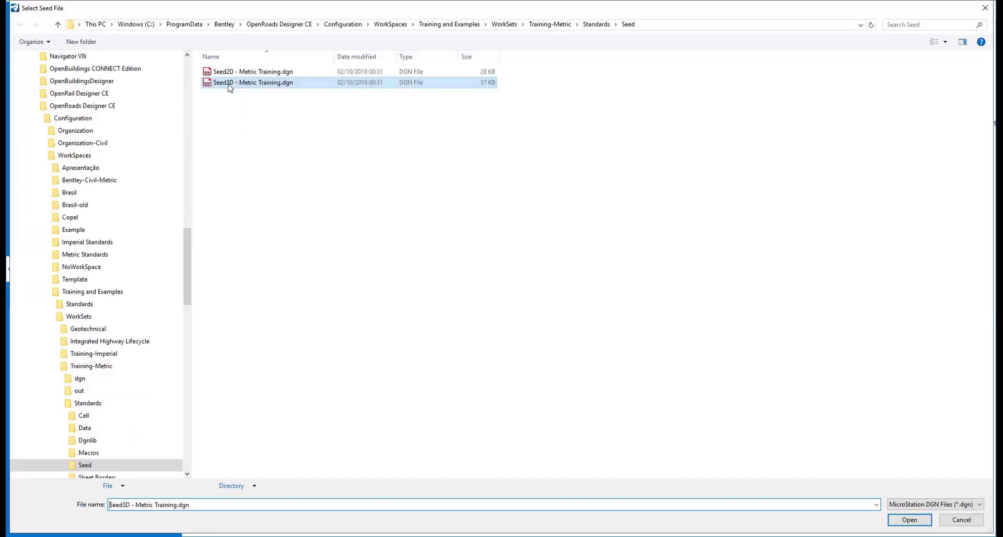
{"action": "left_click", "coordinate": [233, 73]}
{"action": "left_click", "coordinate": [906, 518]}
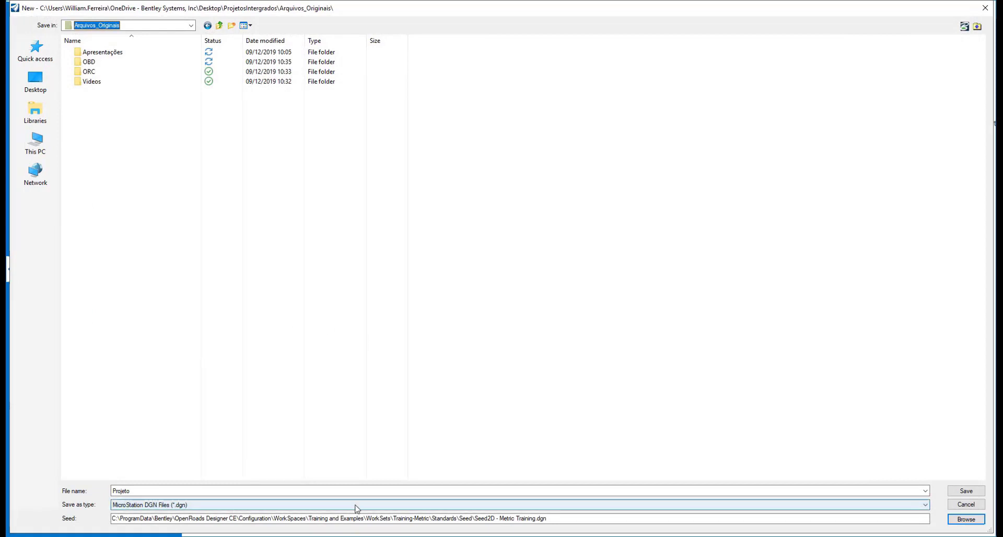
{"action": "left_click", "coordinate": [375, 489]}
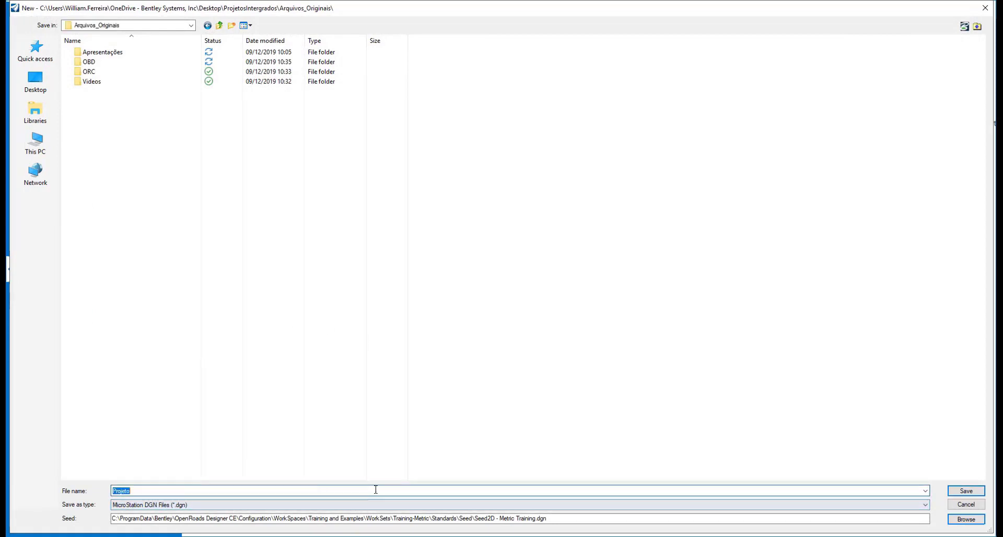
{"action": "left_click", "coordinate": [965, 490]}
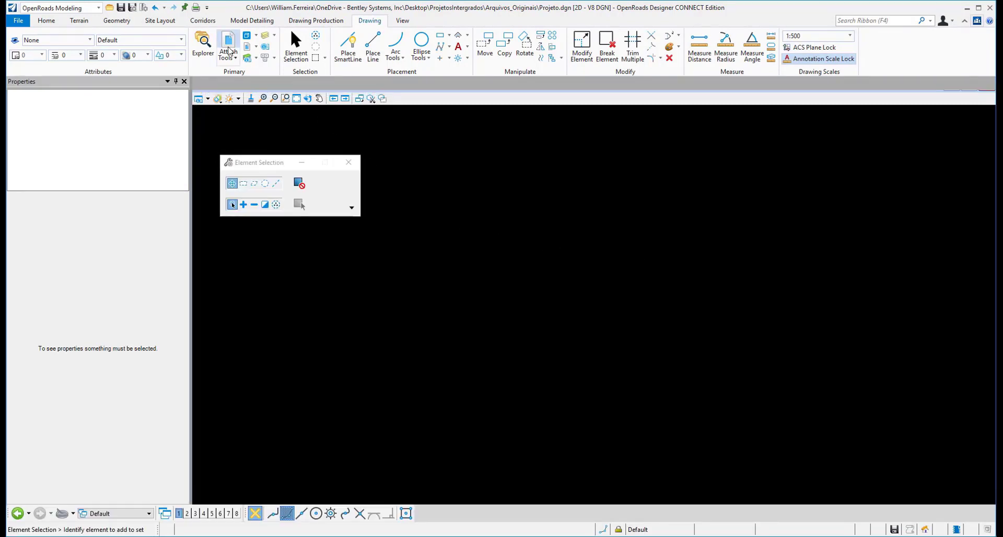
- Attach PrimitivoCurvas.dgn from the ORC folder as a reference with the Coincident World method and fit the view to it
{"action": "left_click", "coordinate": [228, 47]}
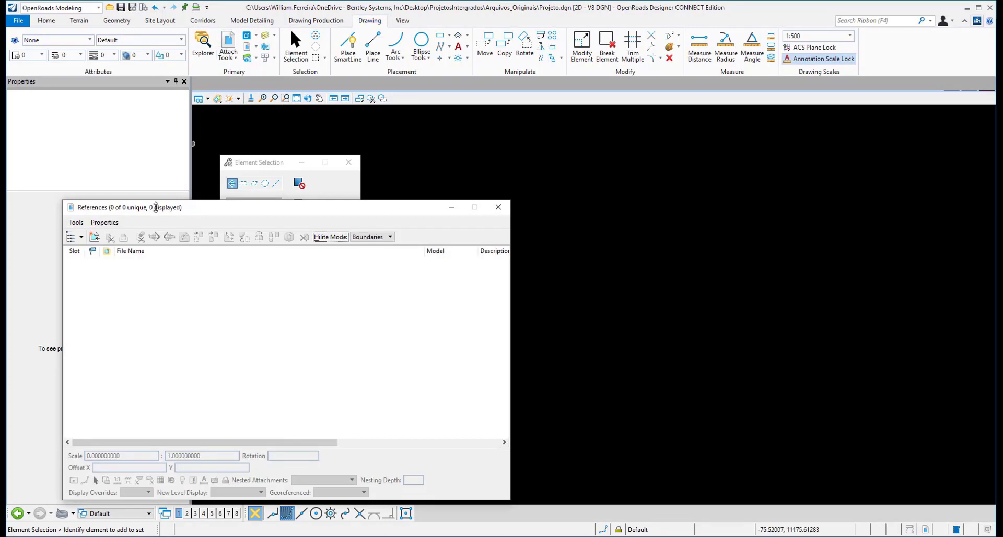
{"action": "left_click", "coordinate": [95, 237]}
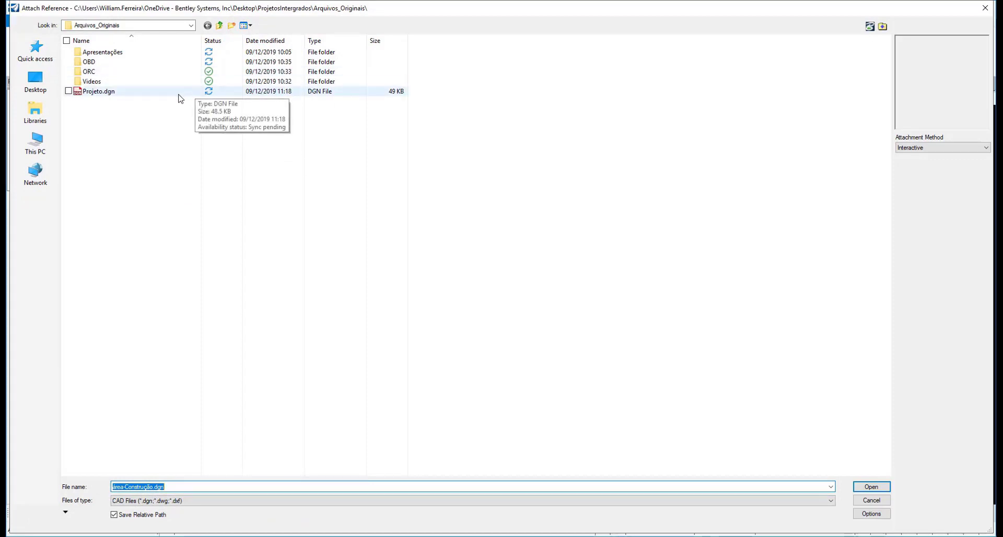
{"action": "left_click", "coordinate": [107, 73]}
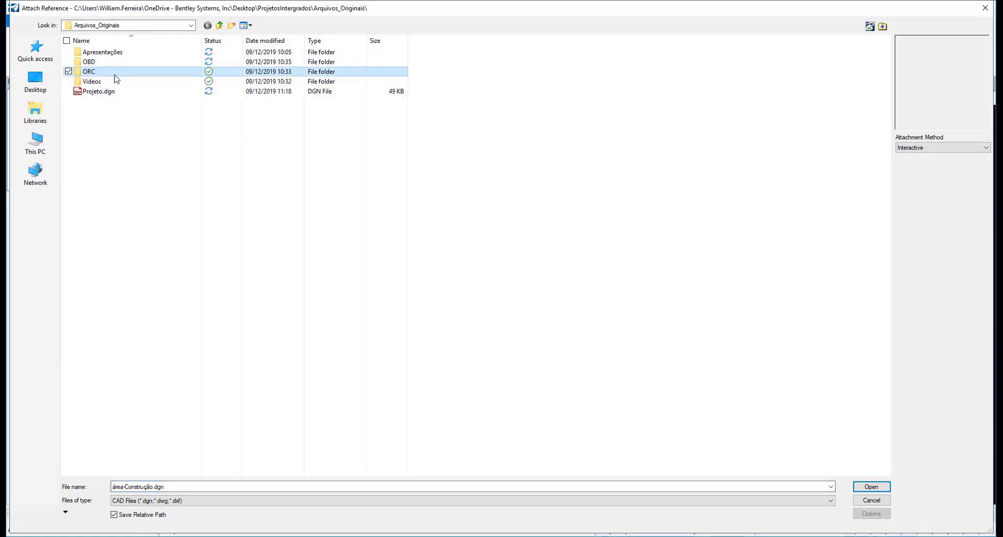
{"action": "left_click", "coordinate": [220, 27]}
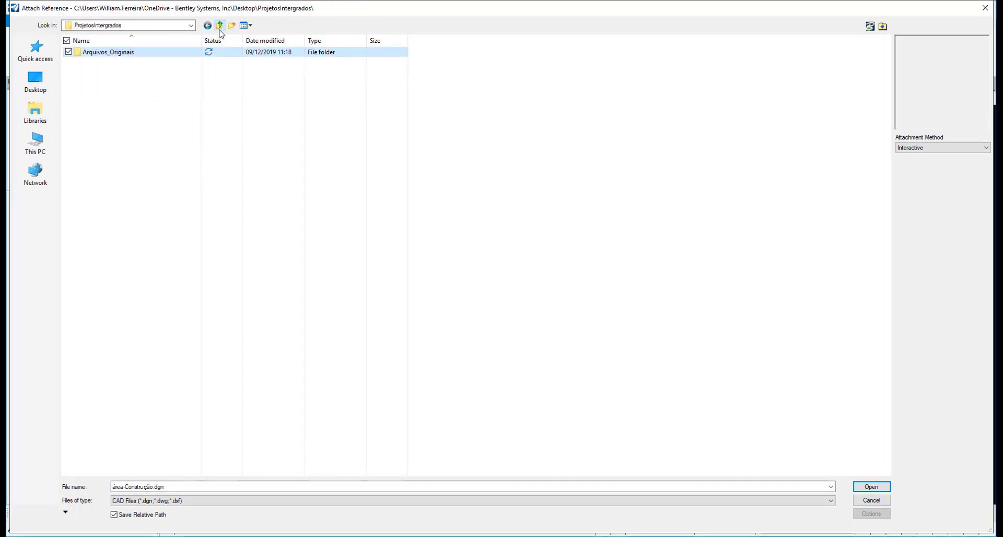
{"action": "double_click", "coordinate": [135, 55]}
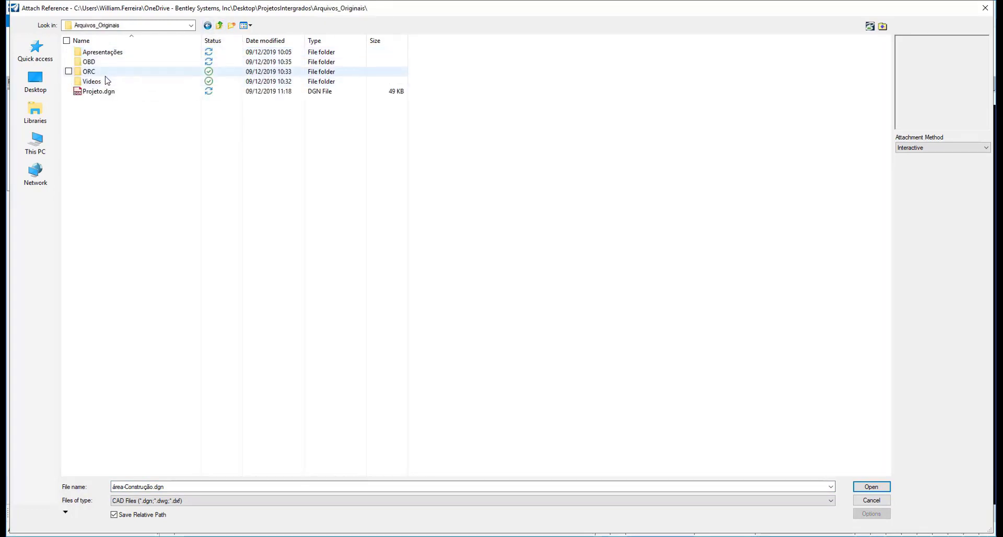
{"action": "double_click", "coordinate": [104, 75]}
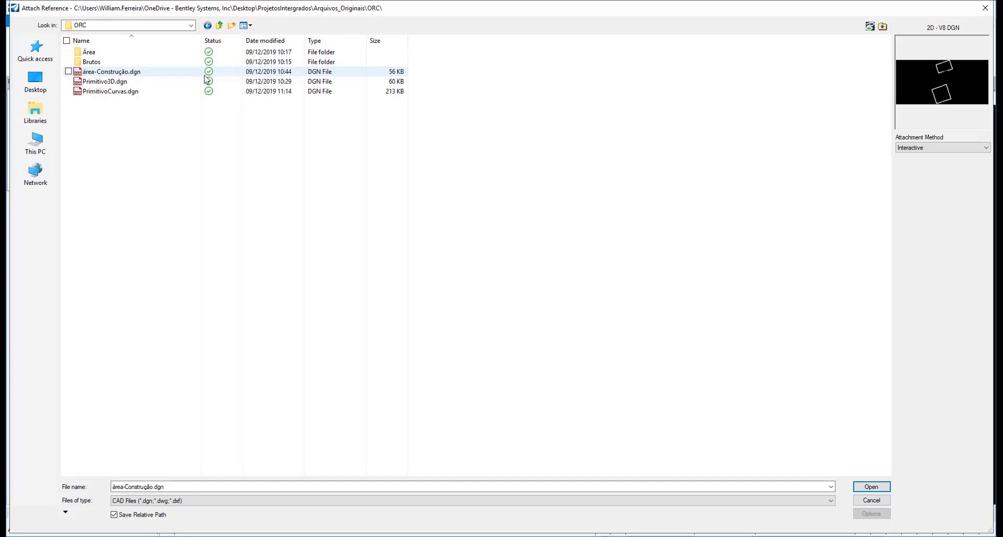
{"action": "left_click", "coordinate": [120, 92]}
{"action": "left_click", "coordinate": [970, 148]}
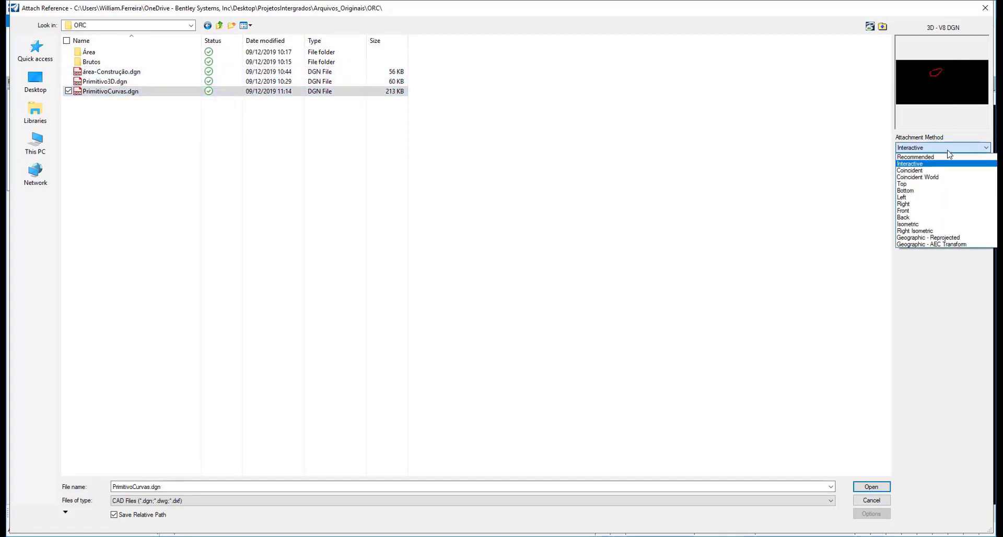
{"action": "left_click", "coordinate": [935, 171]}
{"action": "left_click", "coordinate": [871, 486]}
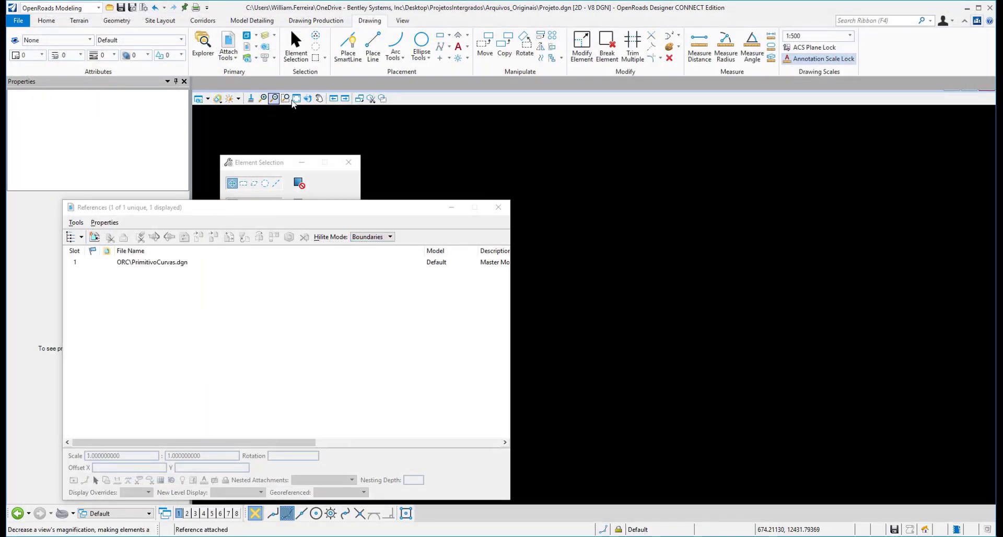
{"action": "left_click", "coordinate": [296, 98]}
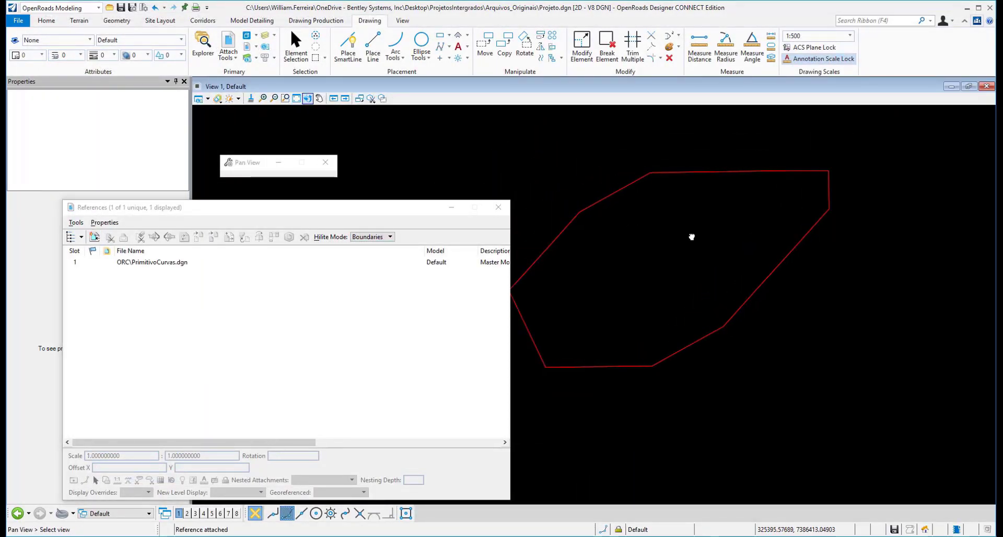
{"action": "key", "text": "Escape"}
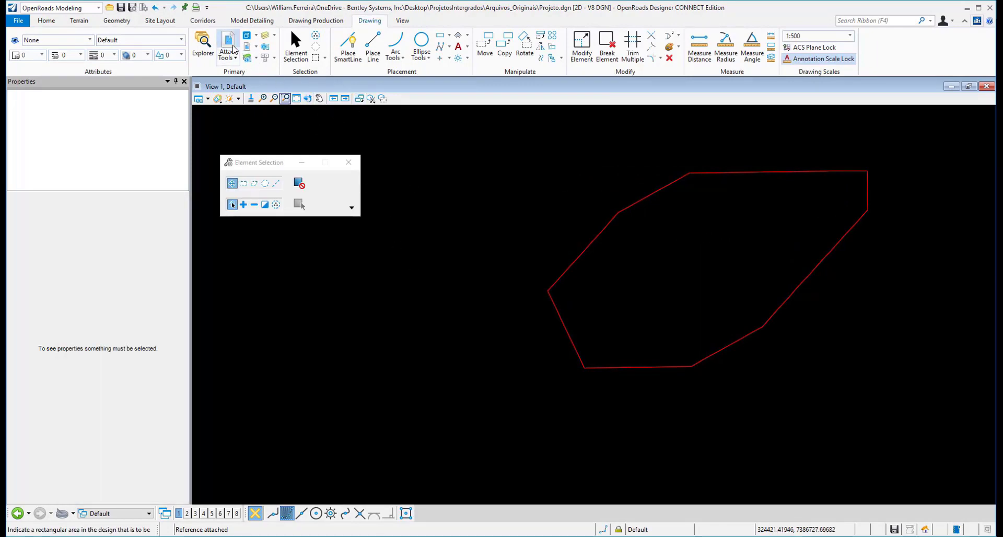
- Attach área-Construção.dgn from the ORC folder as a second reference with the Coincident World method and close the references dialog
{"action": "left_click", "coordinate": [234, 48]}
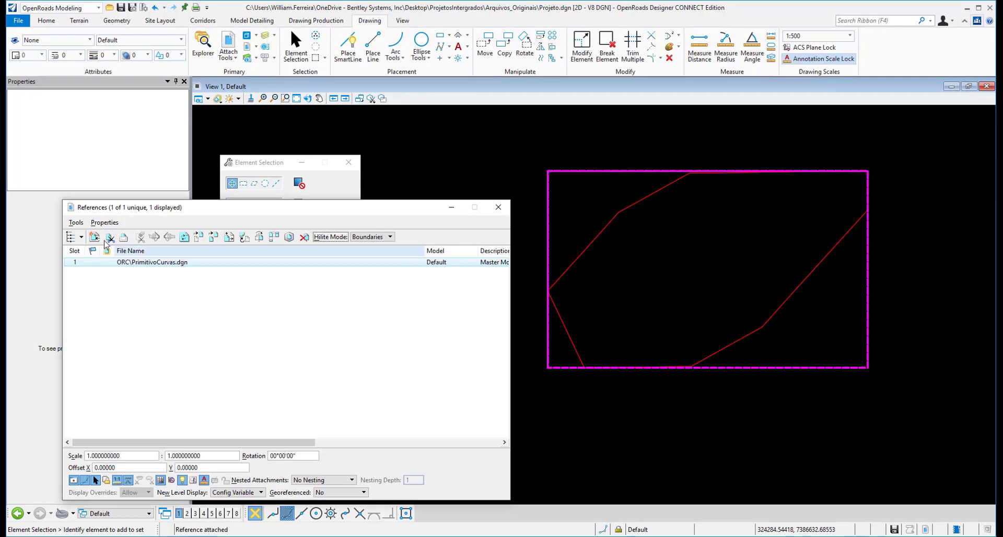
{"action": "double_click", "coordinate": [239, 270]}
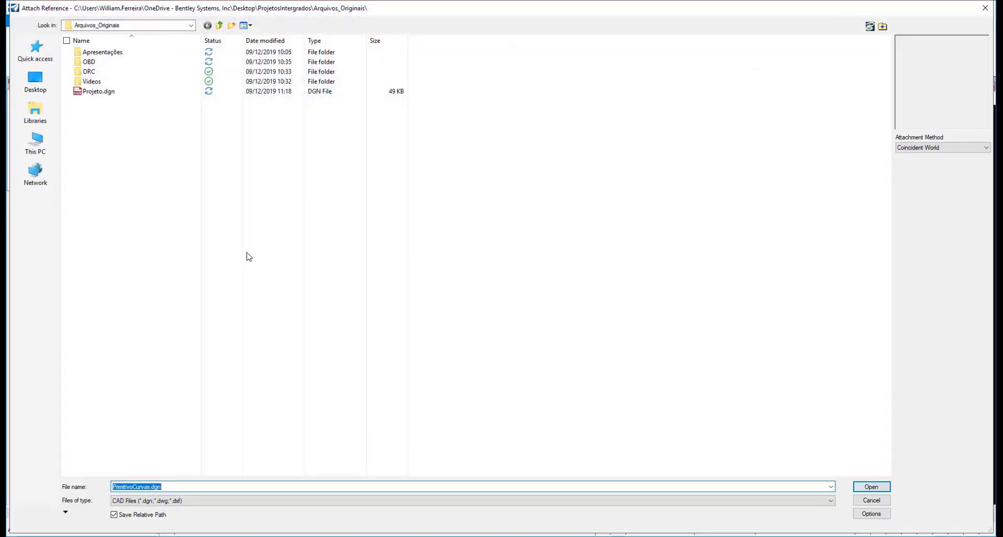
{"action": "double_click", "coordinate": [91, 72]}
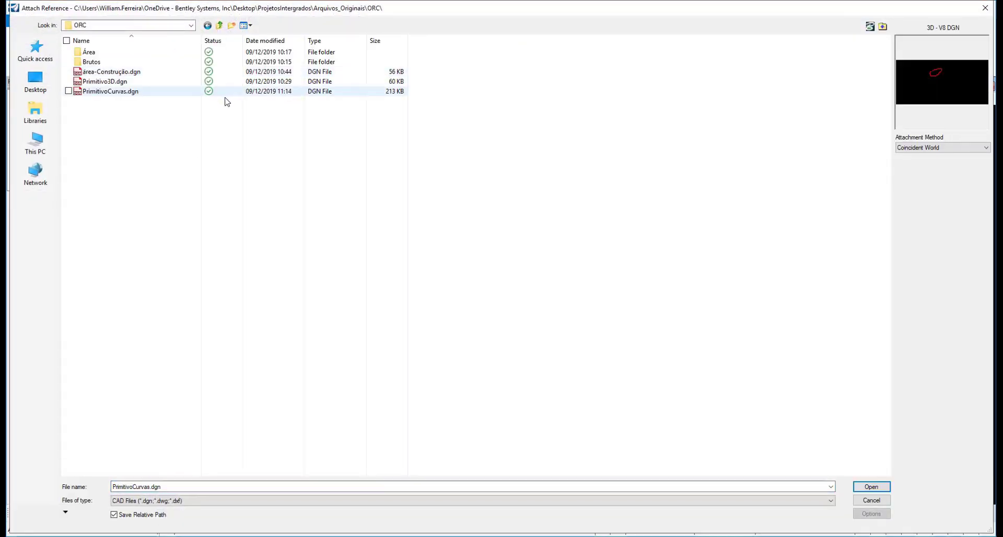
{"action": "left_click", "coordinate": [120, 71]}
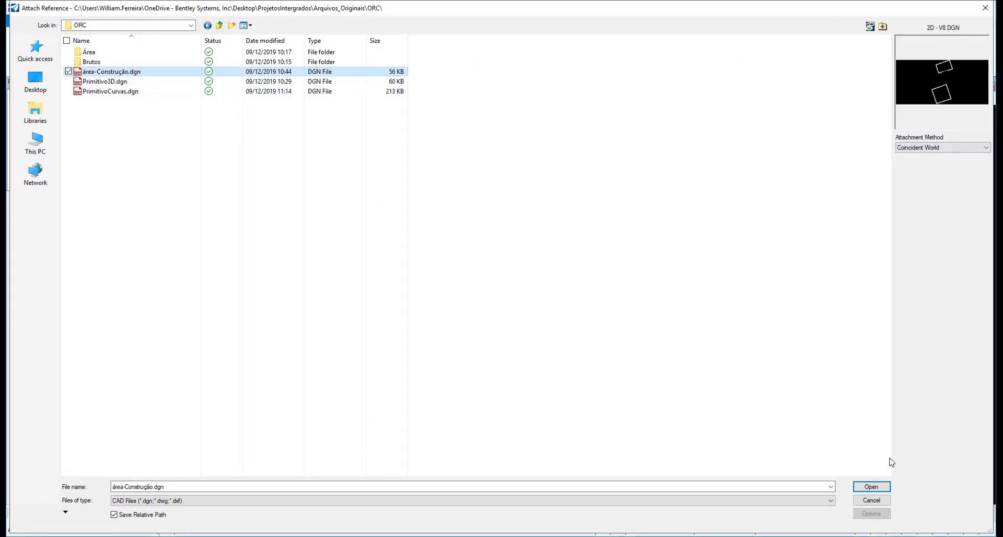
{"action": "left_click", "coordinate": [871, 486]}
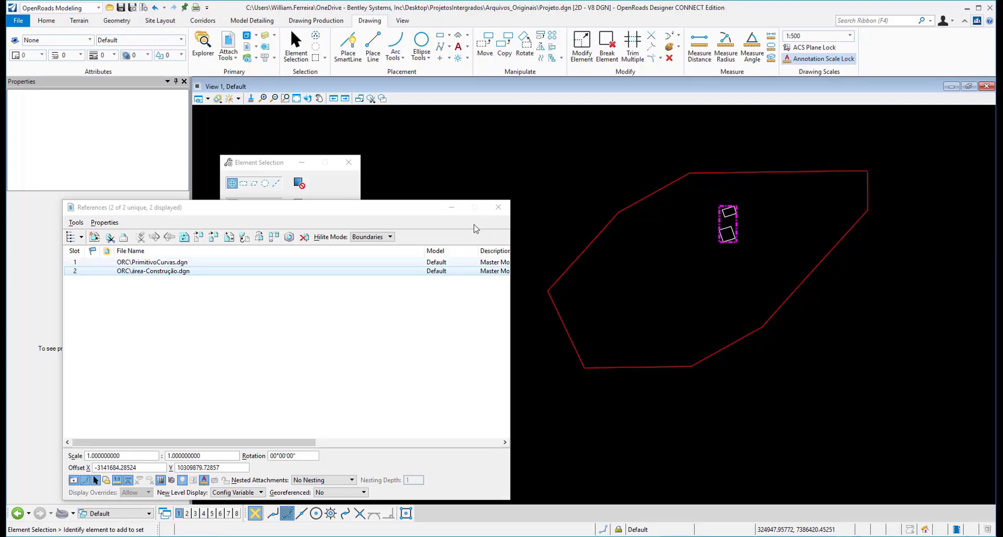
{"action": "left_click", "coordinate": [498, 206]}
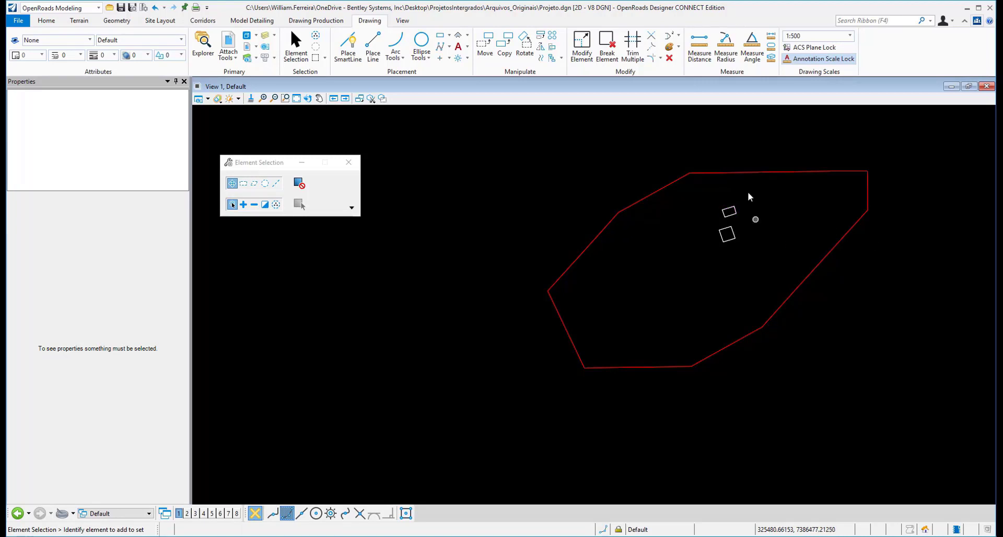
- Set the referenced Projeto_1 terrain as the active terrain model by its boundary
{"action": "scroll", "coordinate": [748, 197], "scroll_direction": "up", "scroll_amount": 3}
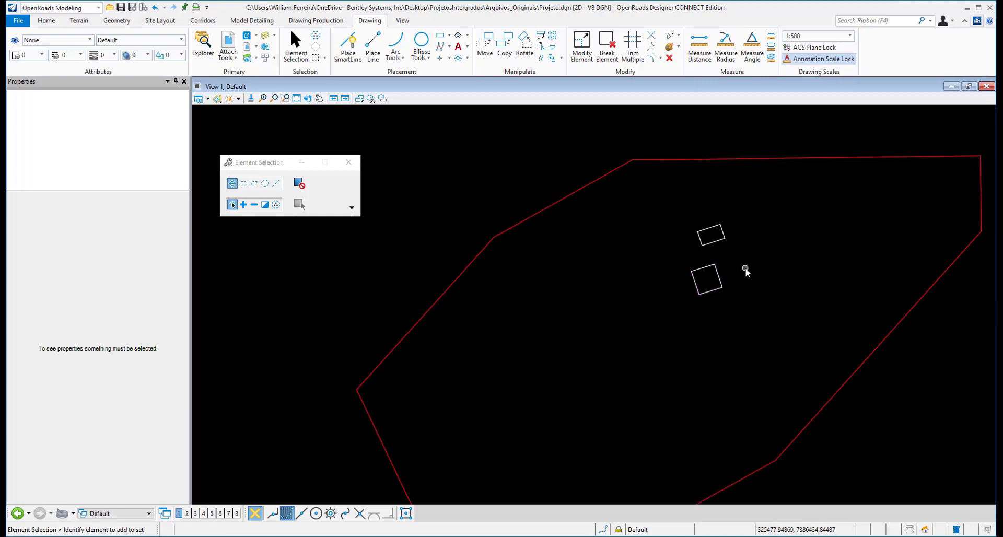
{"action": "left_click", "coordinate": [752, 158]}
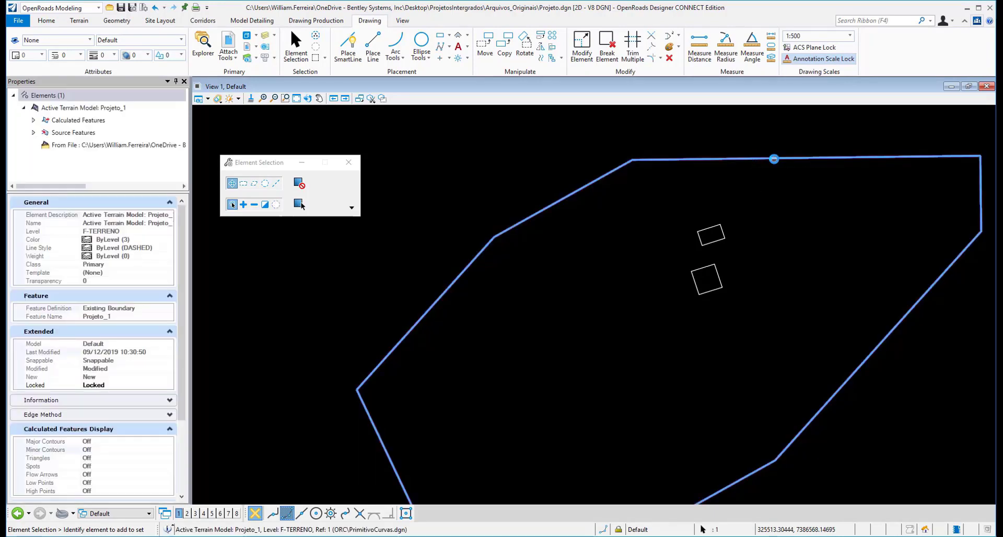
{"action": "mouse_move", "coordinate": [774, 159]}
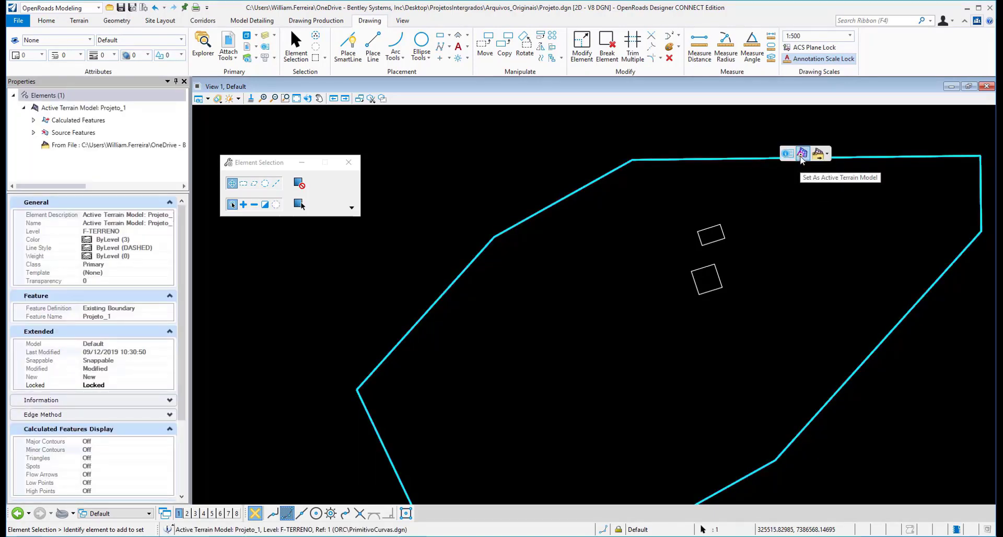
{"action": "left_click", "coordinate": [801, 157]}
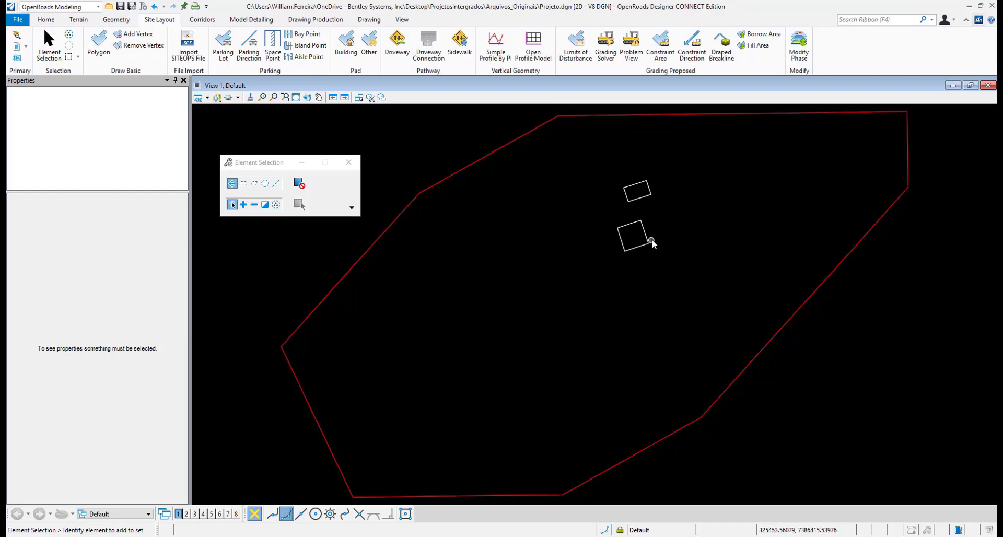
{"action": "scroll", "coordinate": [645, 230], "scroll_direction": "up", "scroll_amount": 3}
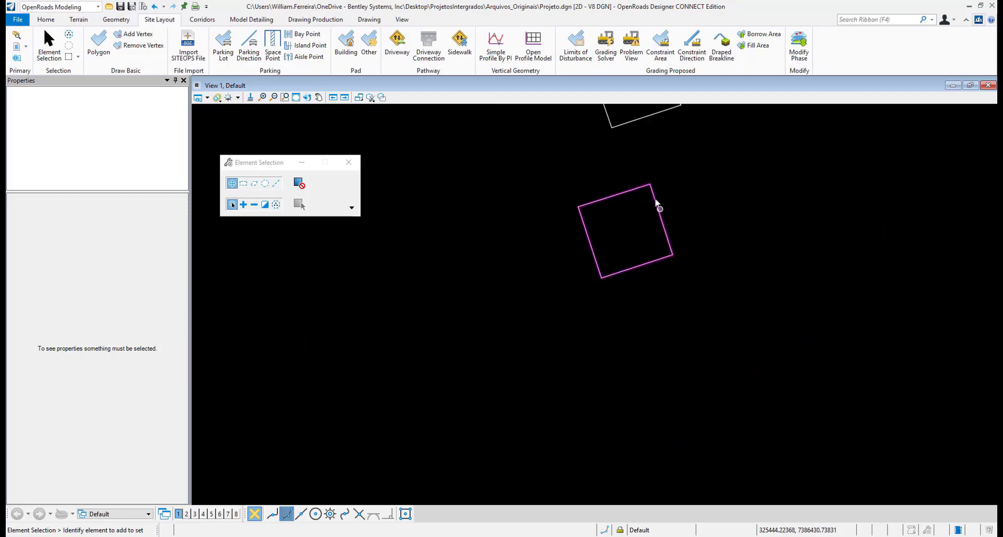
{"action": "middle_click_drag", "start_coordinate": [605, 291], "coordinate": [596, 329]}
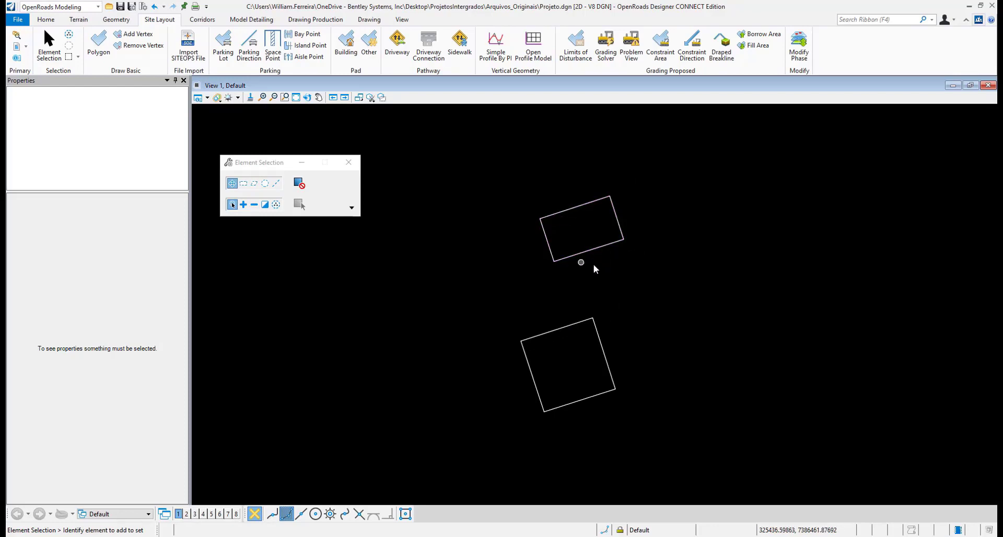
{"action": "scroll", "coordinate": [585, 264], "scroll_direction": "down", "scroll_amount": 5}
{"action": "middle_click_drag", "start_coordinate": [687, 308], "coordinate": [707, 260]}
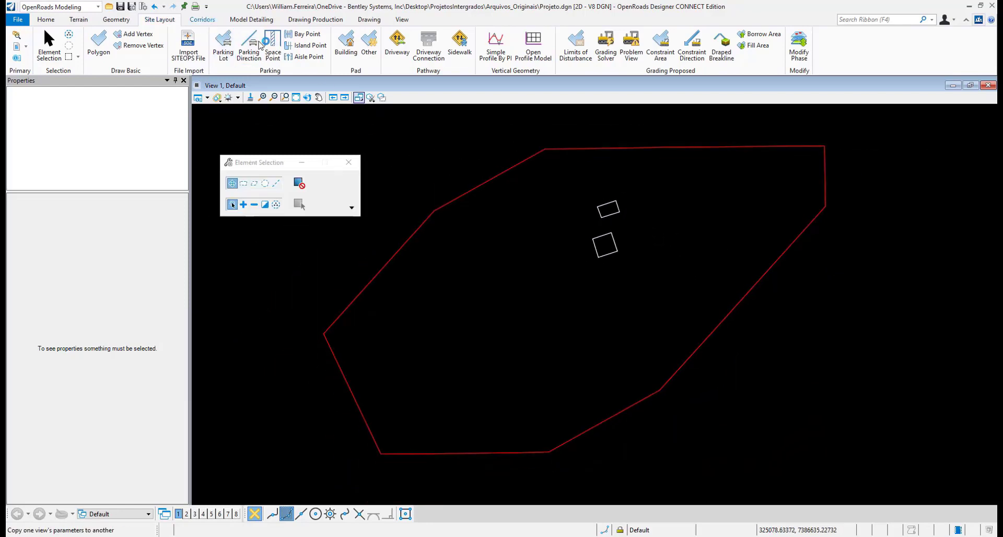
{"action": "left_click", "coordinate": [204, 20]}
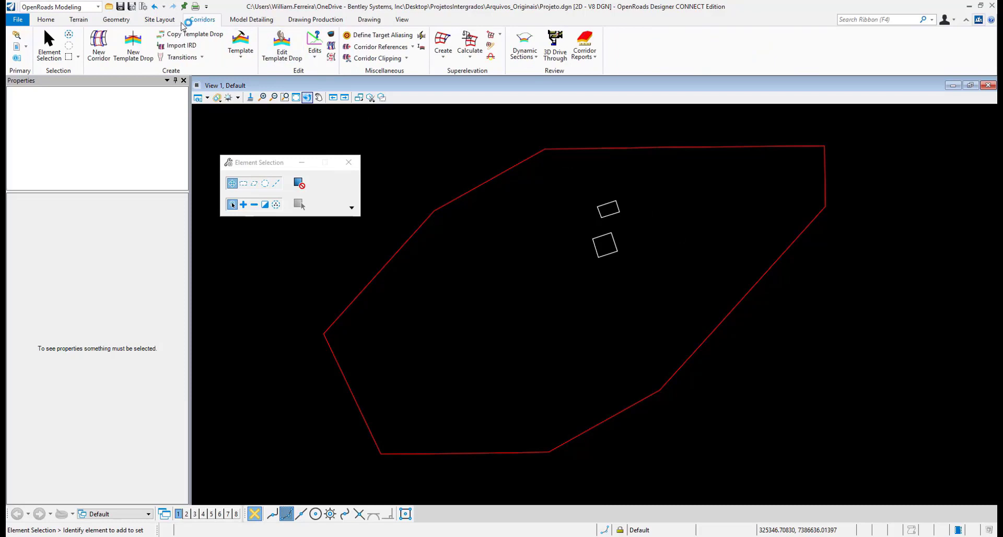
{"action": "left_click", "coordinate": [162, 21]}
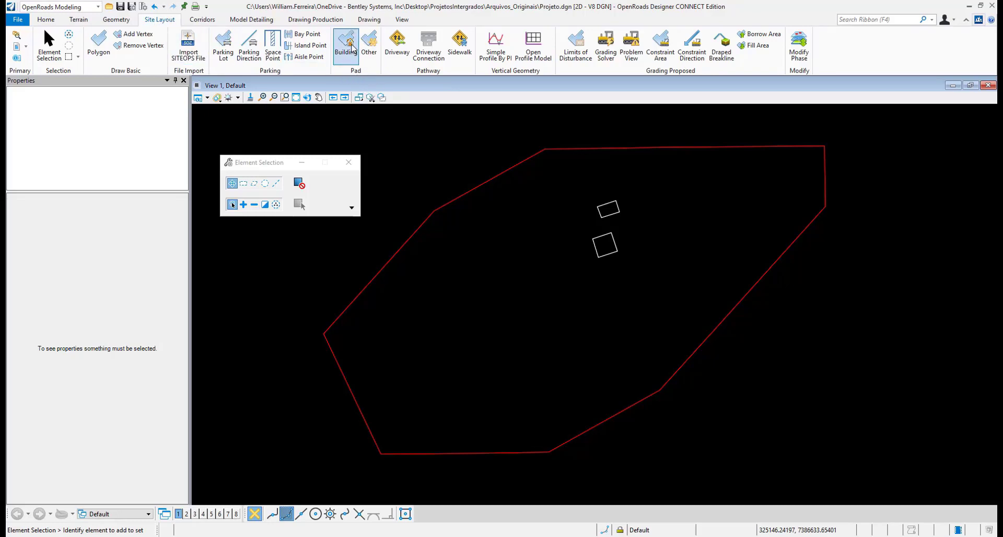
- Place a Site_Building building footprint with the Pick Points method on the four corners of the square construction area
{"action": "left_click", "coordinate": [349, 46]}
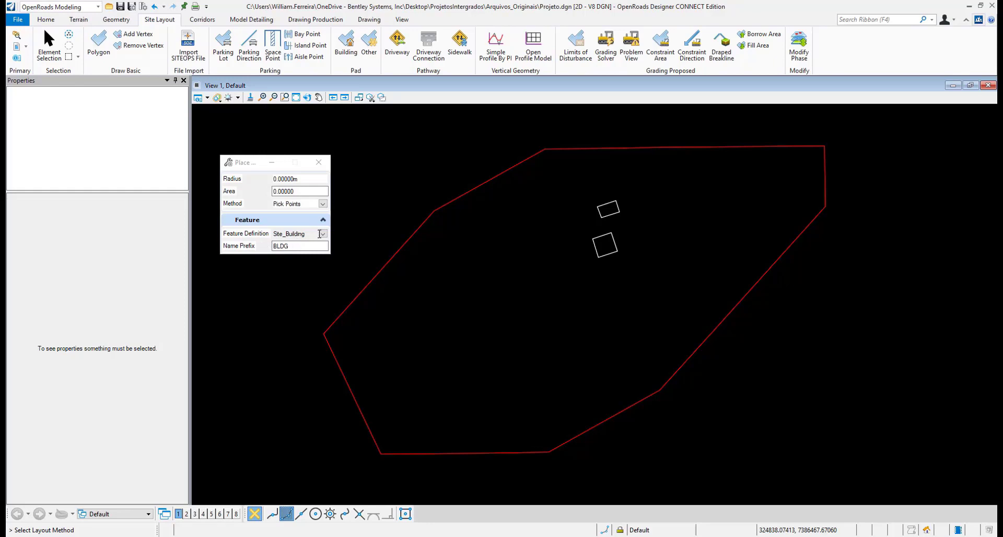
{"action": "scroll", "coordinate": [609, 230], "scroll_direction": "up", "scroll_amount": 4}
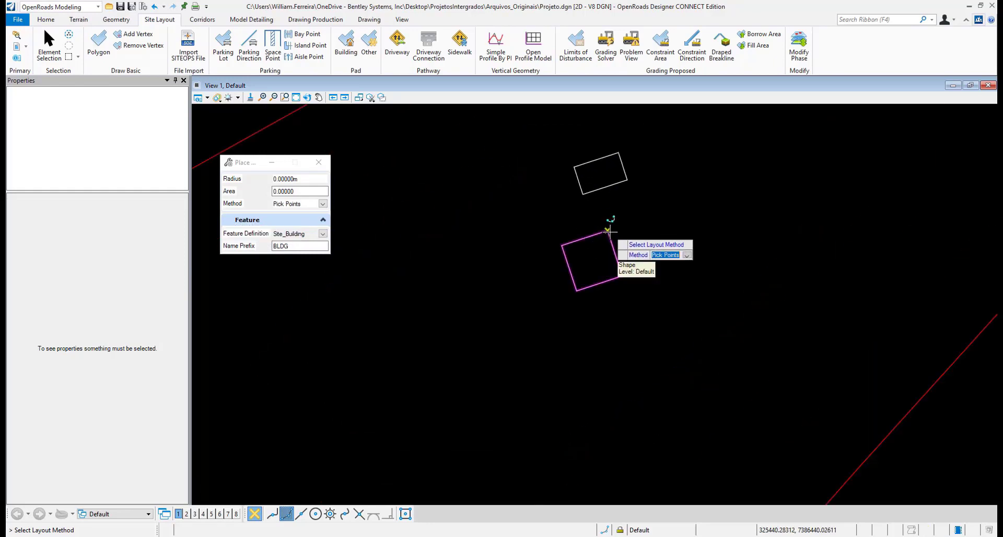
{"action": "left_click", "coordinate": [608, 229]}
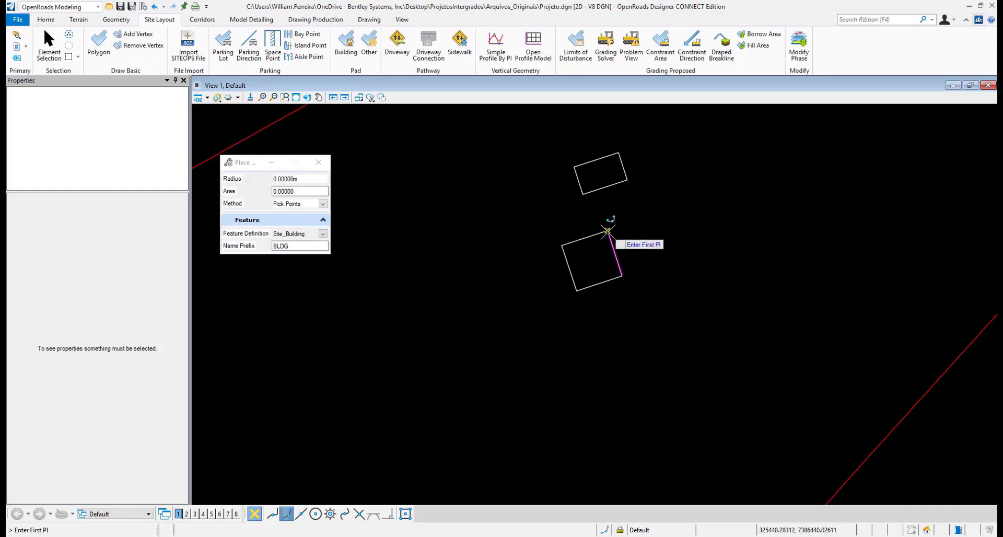
{"action": "left_click", "coordinate": [608, 231]}
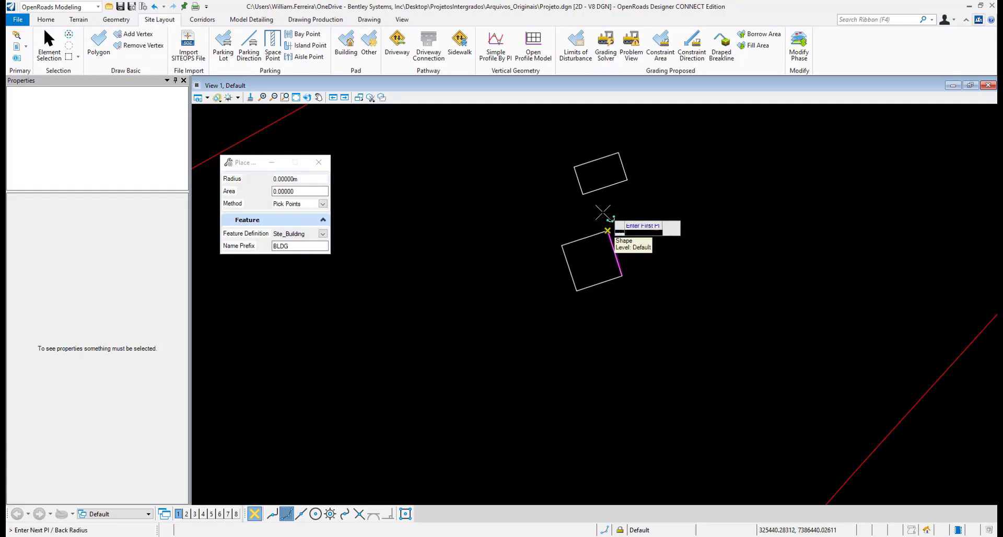
{"action": "left_click", "coordinate": [562, 245]}
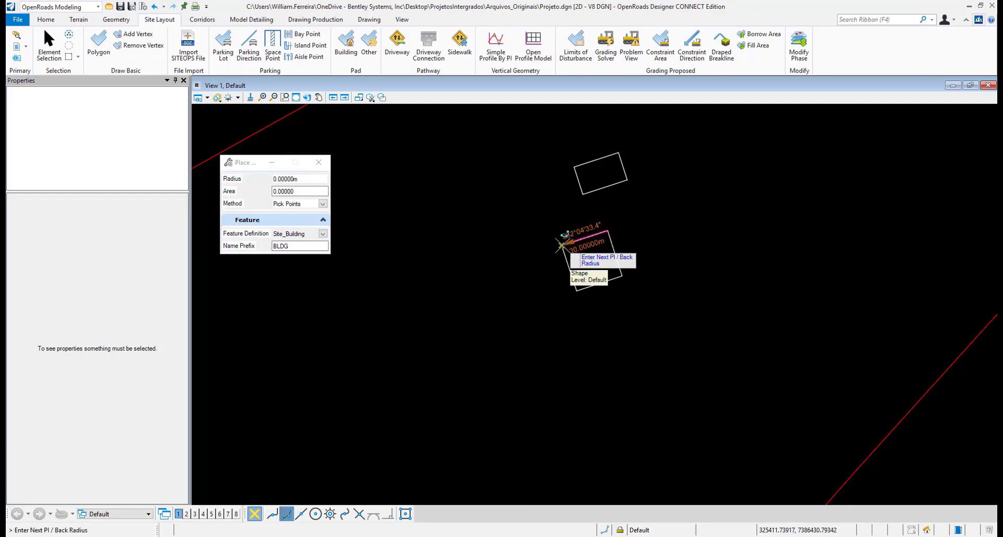
{"action": "left_click", "coordinate": [576, 291]}
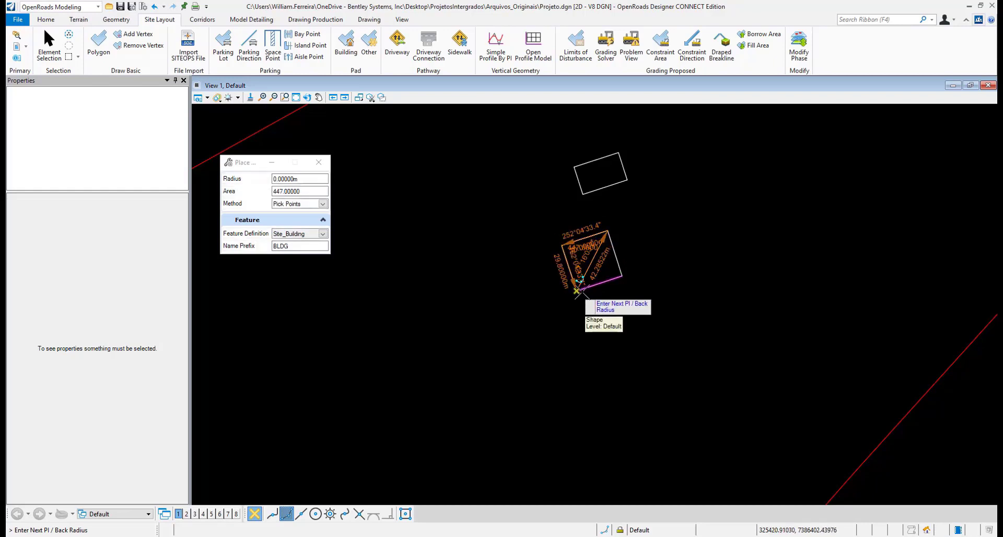
{"action": "left_click", "coordinate": [623, 275]}
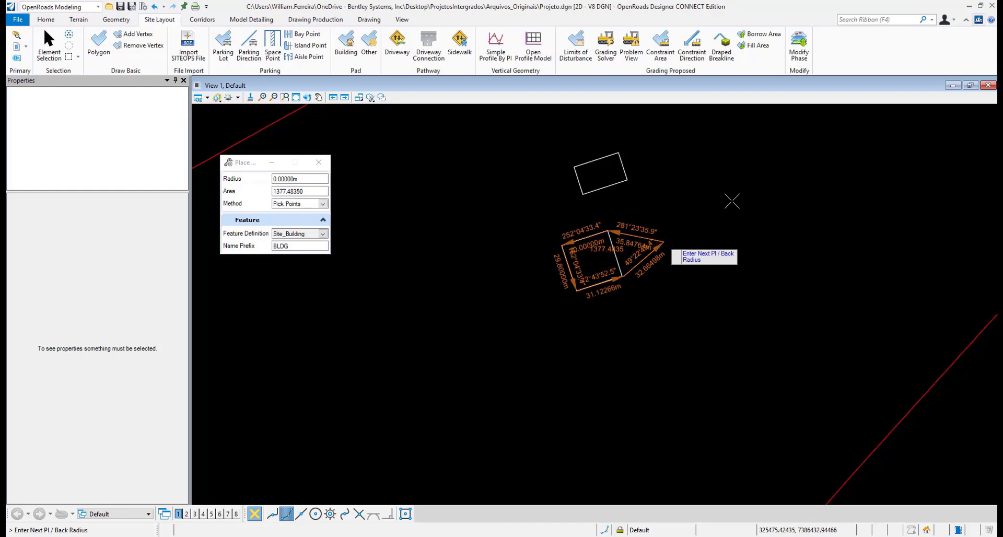
{"action": "right_click", "coordinate": [731, 189]}
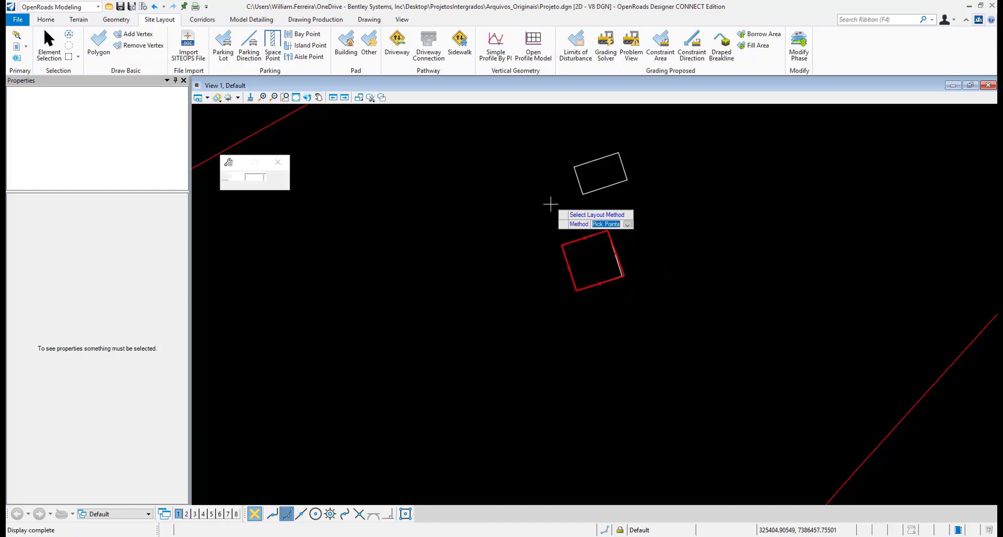
{"action": "right_click", "coordinate": [653, 241]}
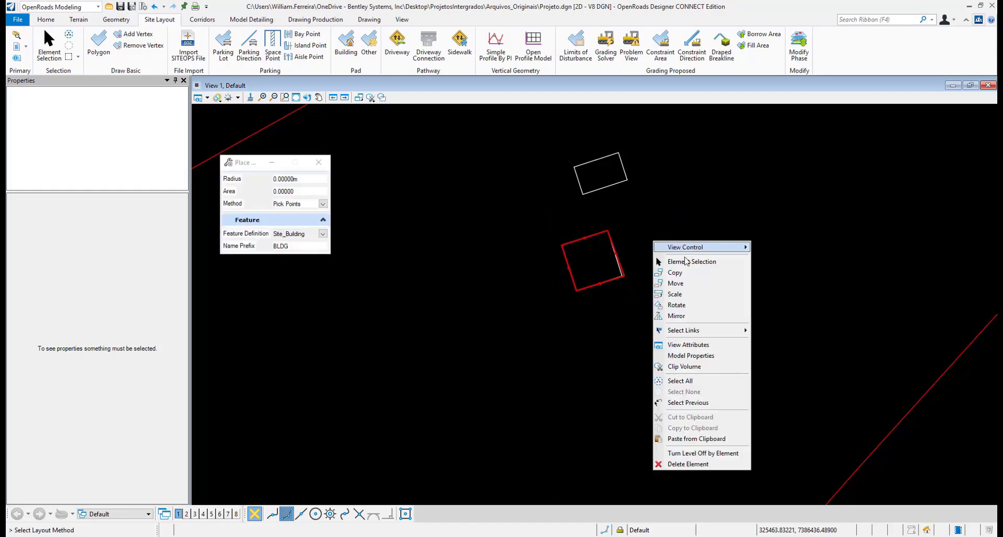
{"action": "left_click", "coordinate": [686, 261]}
- Move the misplaced lower-right corner of the square building footprint onto the matching corner of the referenced shape
{"action": "scroll", "coordinate": [632, 275], "scroll_direction": "up", "scroll_amount": 4}
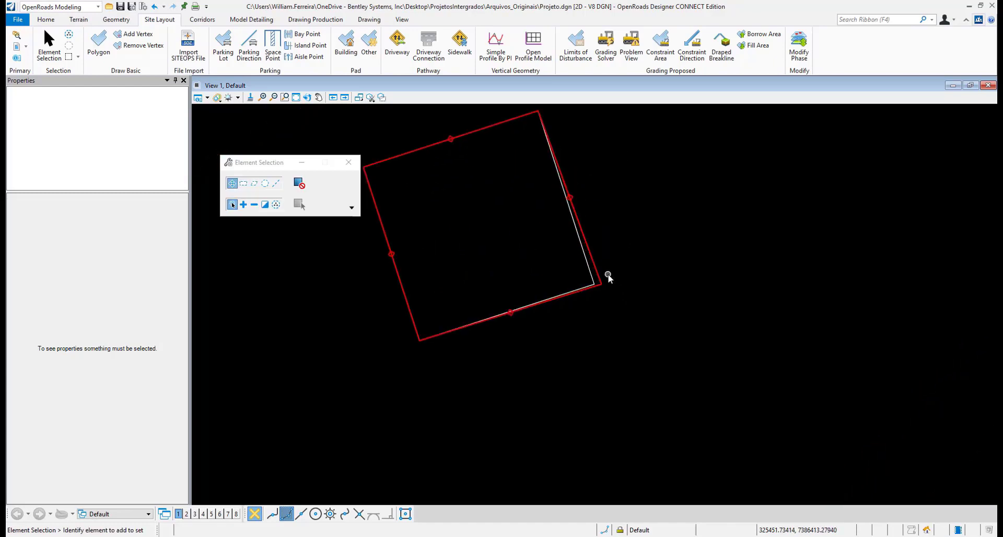
{"action": "scroll", "coordinate": [608, 275], "scroll_direction": "up", "scroll_amount": 4}
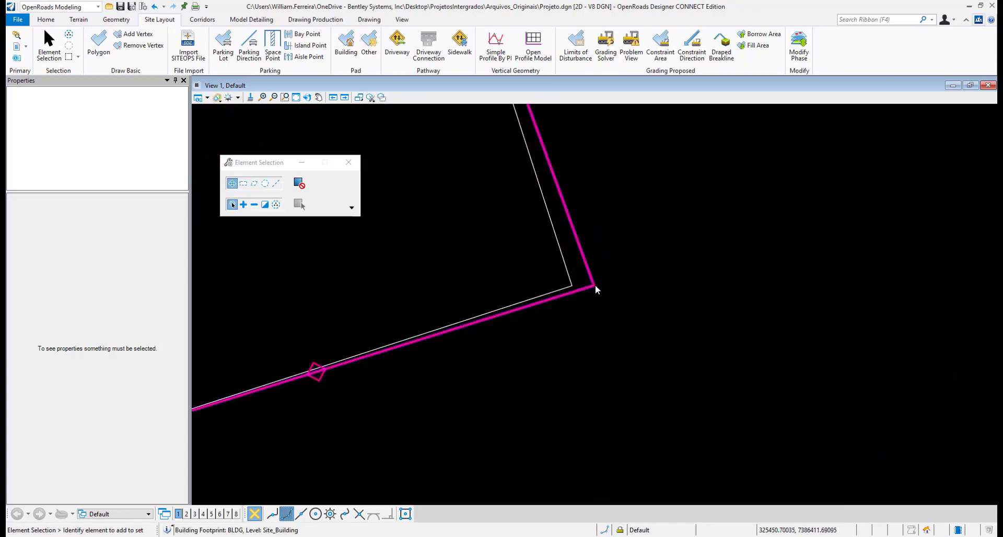
{"action": "left_click", "coordinate": [594, 287]}
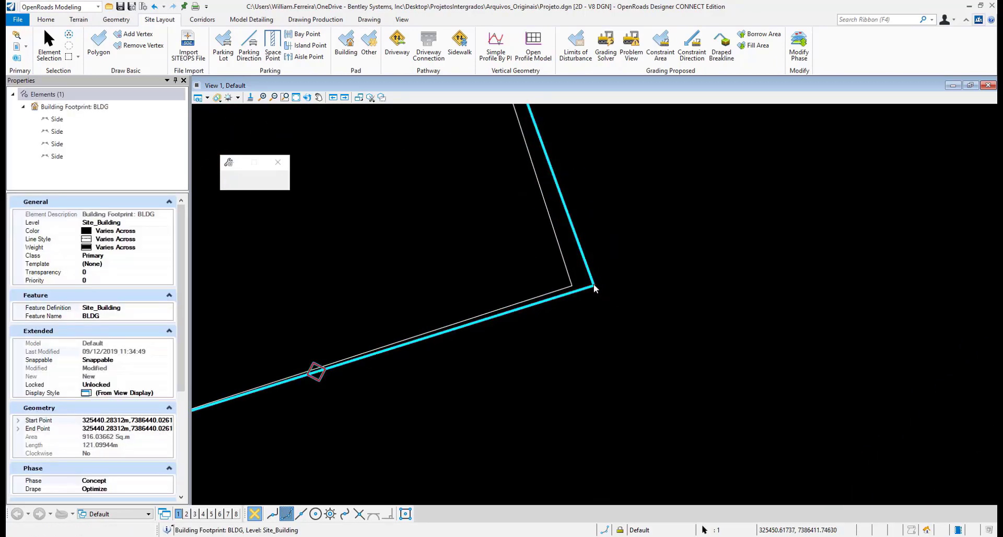
{"action": "left_click", "coordinate": [662, 206]}
{"action": "scroll", "coordinate": [674, 225], "scroll_direction": "down", "scroll_amount": 4}
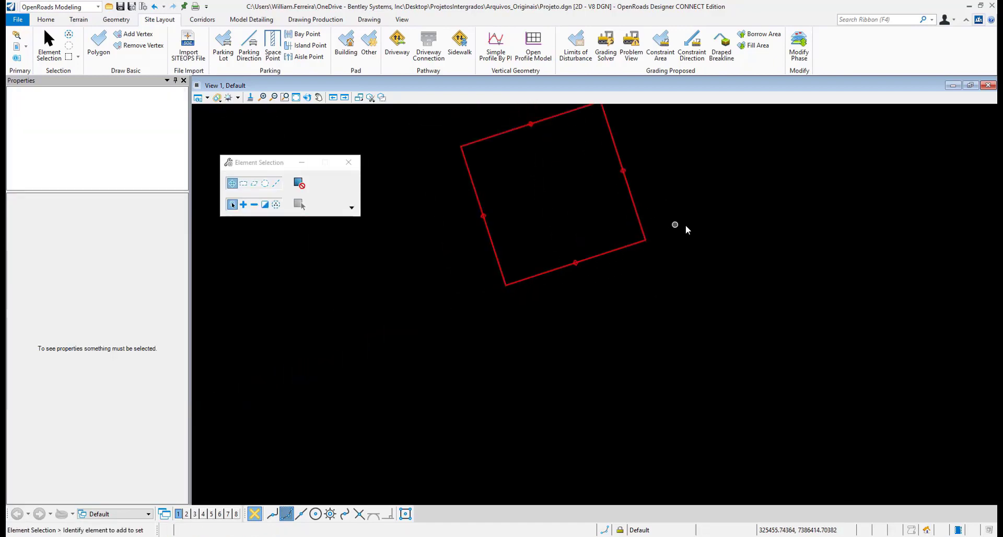
- Start an Other pad for the second construction area and set its feature definition to Site_Building
{"action": "scroll", "coordinate": [695, 185], "scroll_direction": "down", "scroll_amount": 3}
{"action": "middle_click_drag", "start_coordinate": [696, 184], "coordinate": [643, 284]}
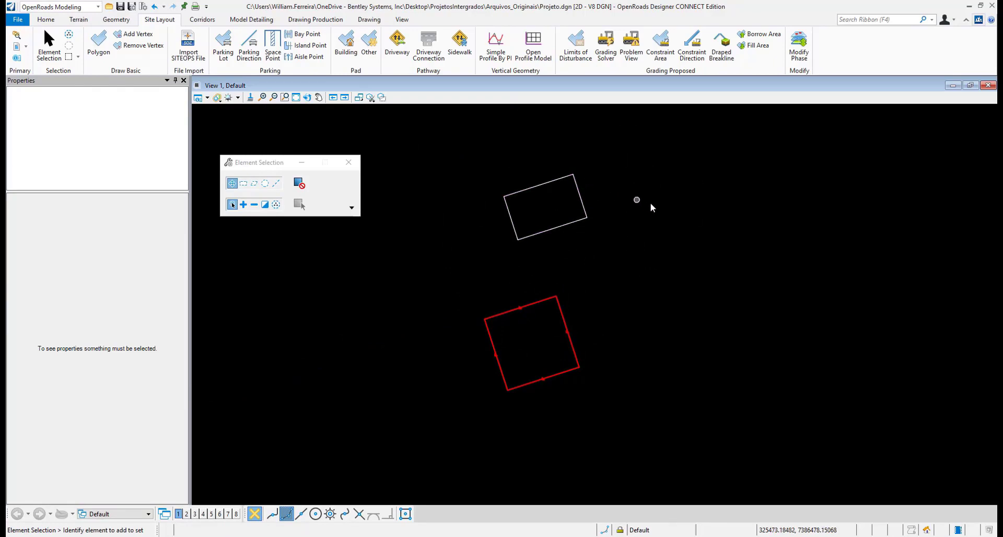
{"action": "left_click", "coordinate": [370, 53]}
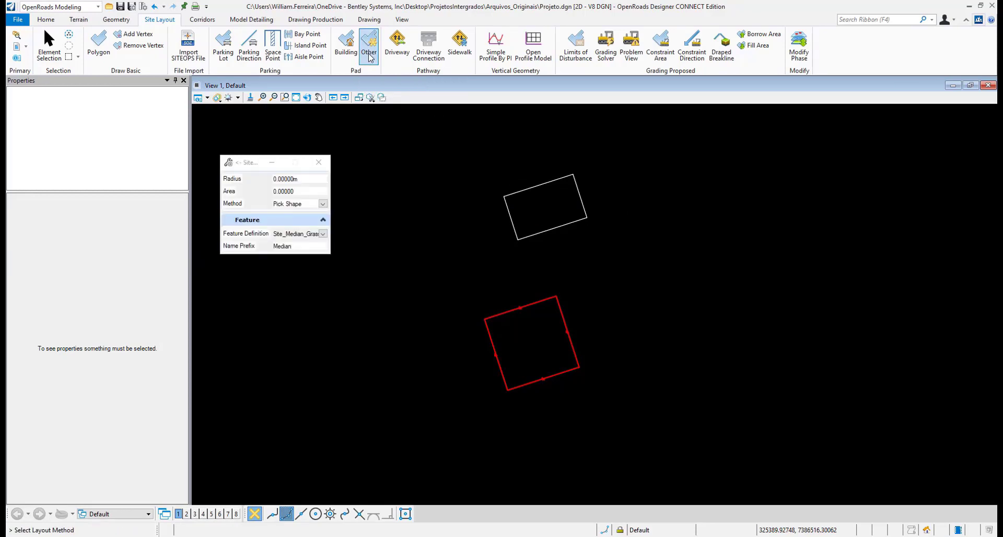
{"action": "left_click", "coordinate": [324, 234]}
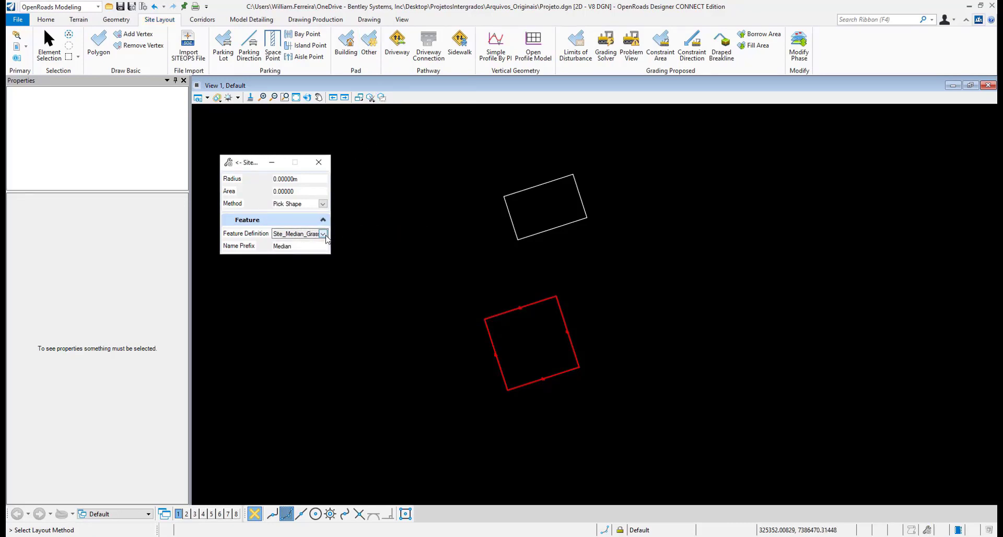
{"action": "left_click", "coordinate": [323, 234]}
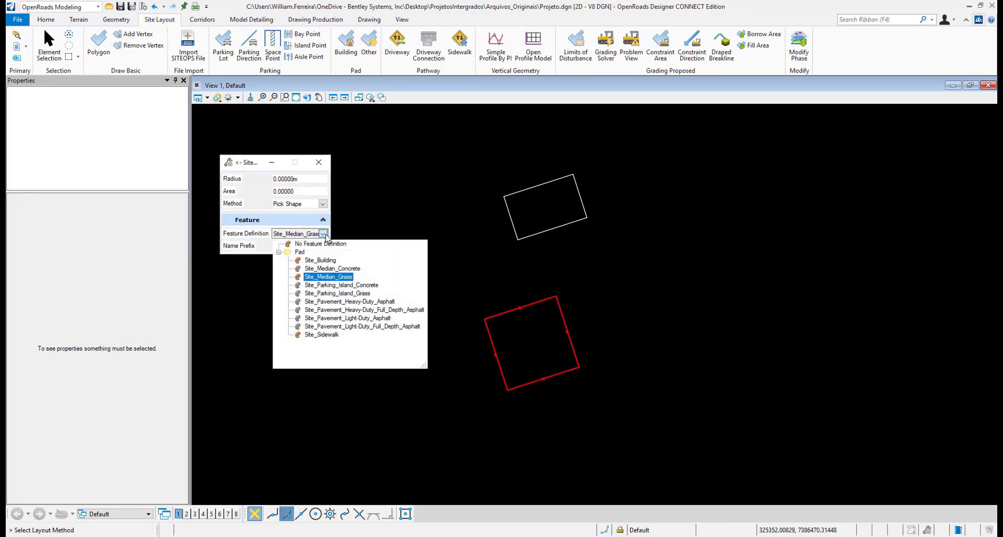
{"action": "left_click", "coordinate": [324, 234]}
{"action": "left_click", "coordinate": [324, 234]}
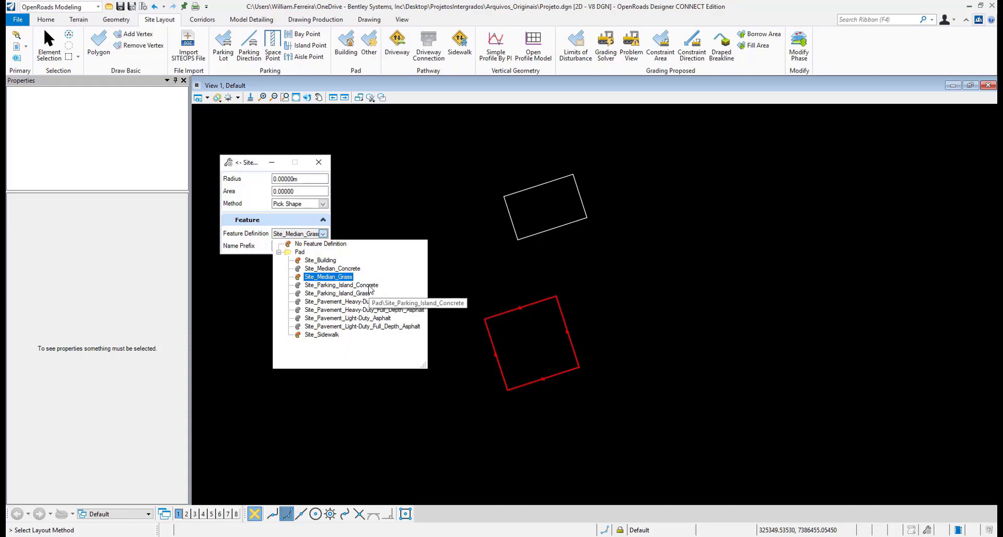
{"action": "left_click", "coordinate": [370, 286]}
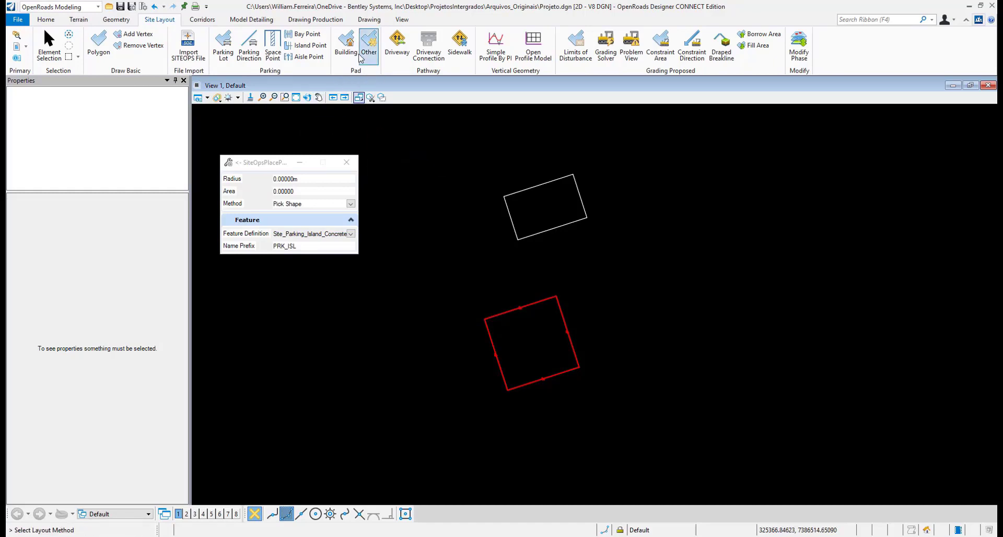
{"action": "left_click", "coordinate": [351, 233]}
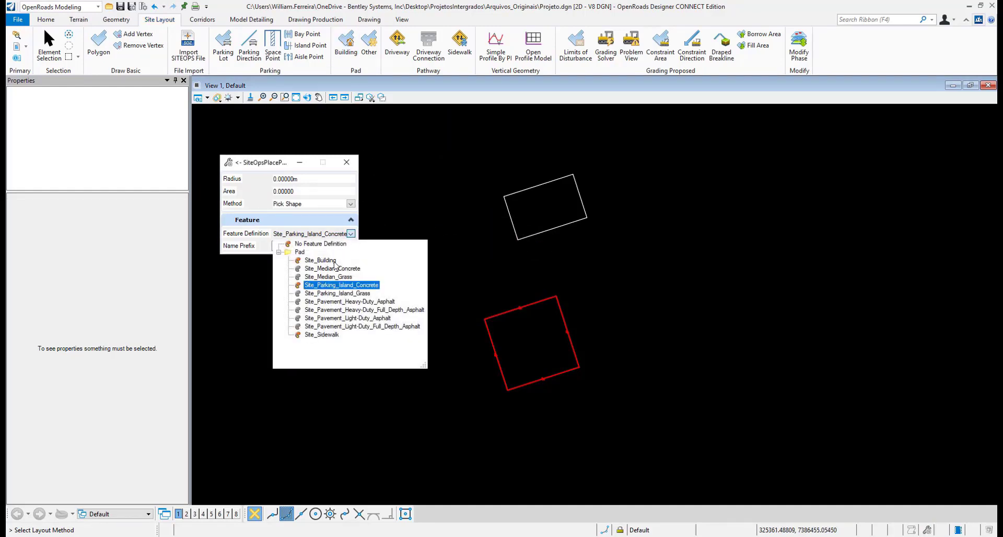
{"action": "left_click", "coordinate": [334, 261]}
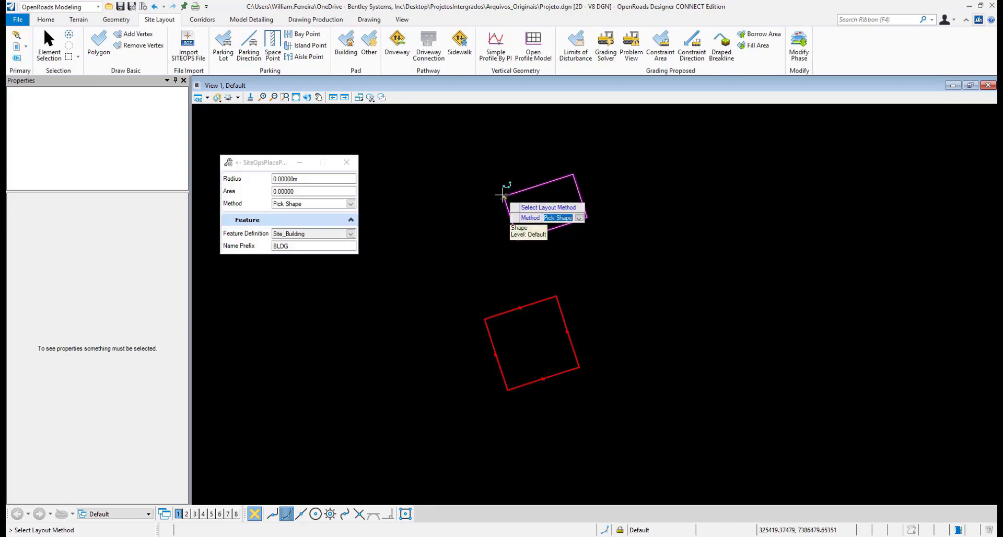
- Create the pad from the upper rectangular construction area with the Pick Shape method and inspect its properties
{"action": "left_click", "coordinate": [501, 195]}
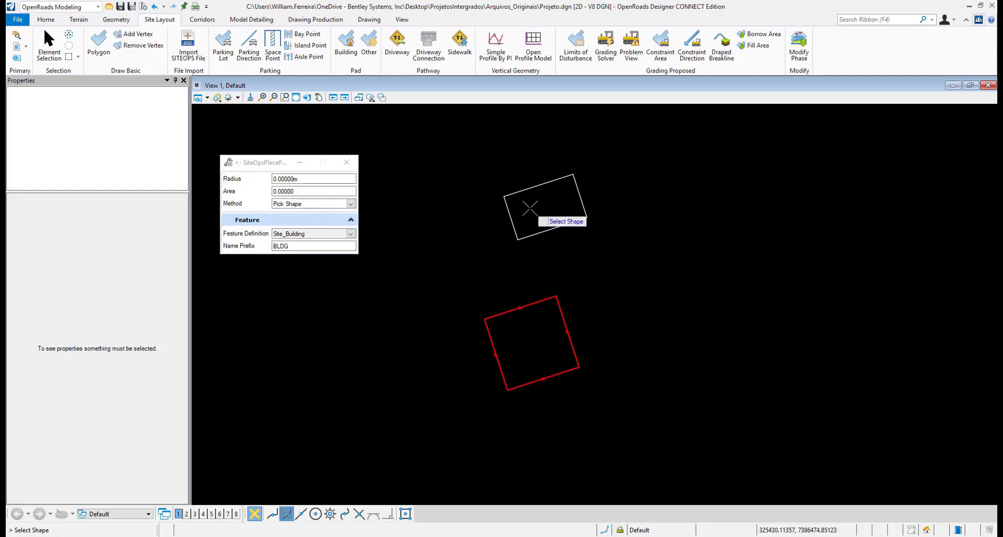
{"action": "left_click", "coordinate": [515, 178]}
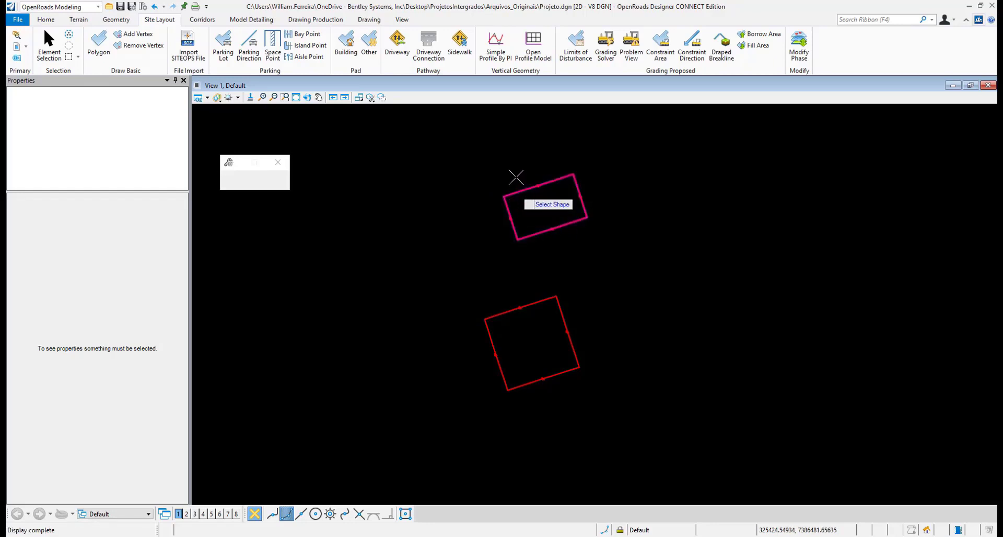
{"action": "right_click", "coordinate": [485, 157]}
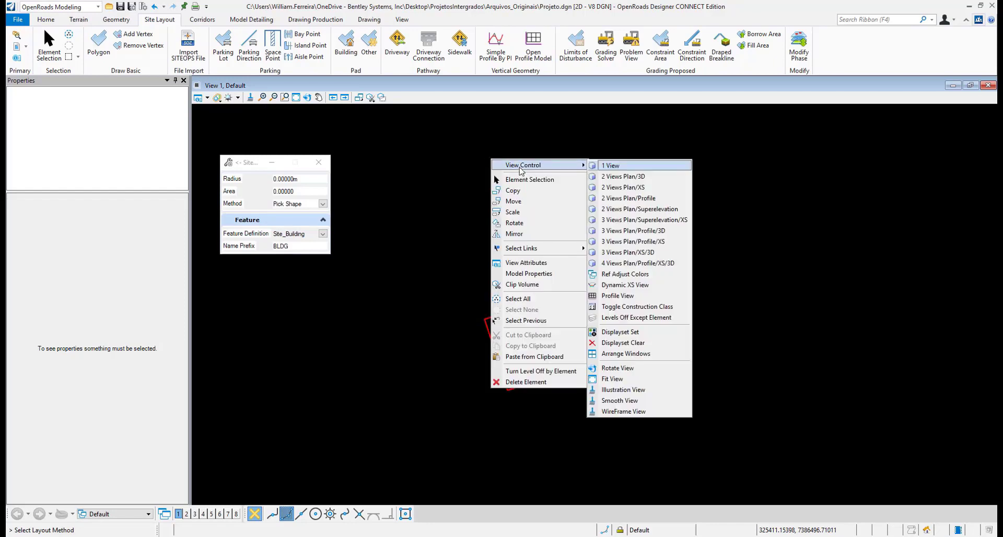
{"action": "left_click", "coordinate": [525, 181]}
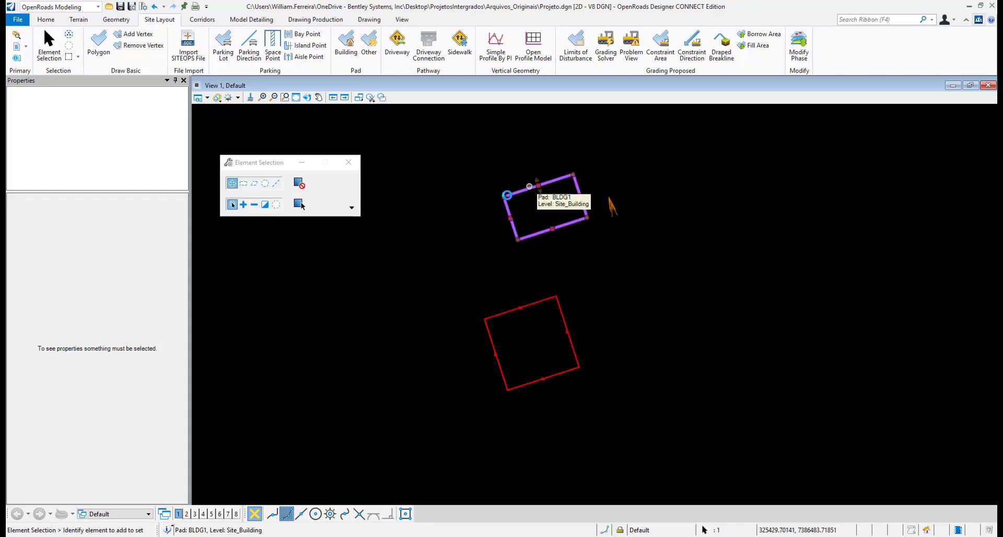
{"action": "left_click", "coordinate": [530, 186]}
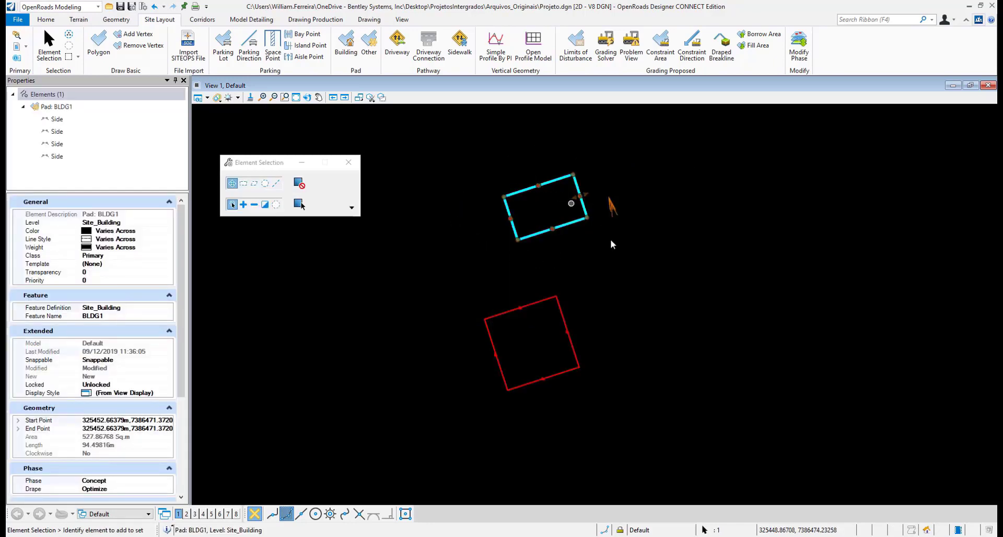
{"action": "left_click", "coordinate": [657, 267]}
- Place a Site_Parking_Heavy_Duty_Full_Depth_Asphalt parking lot with Pick Points, about 170 m by 94 m, along the right sides of both building pads
{"action": "scroll", "coordinate": [614, 359], "scroll_direction": "down", "scroll_amount": 2}
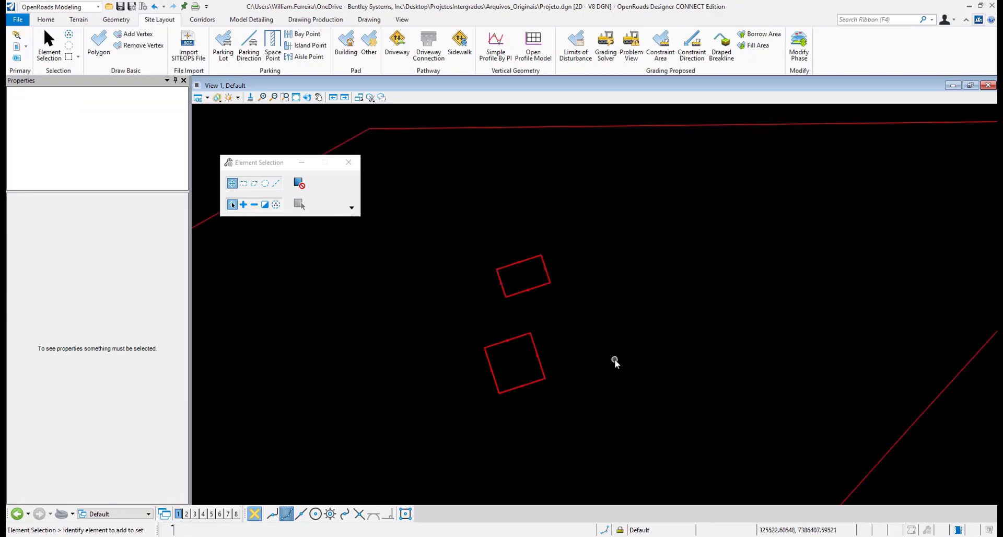
{"action": "left_click", "coordinate": [223, 55]}
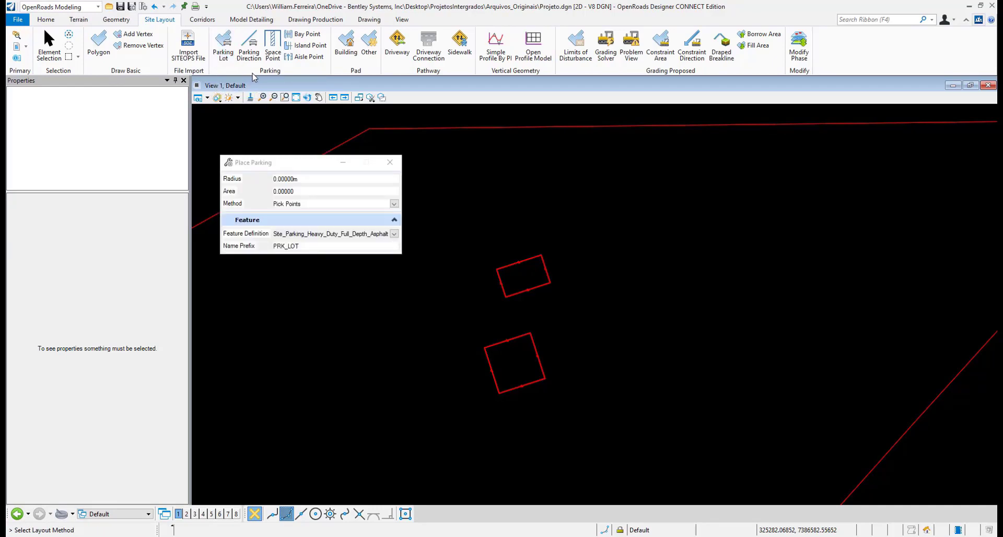
{"action": "left_click", "coordinate": [394, 234]}
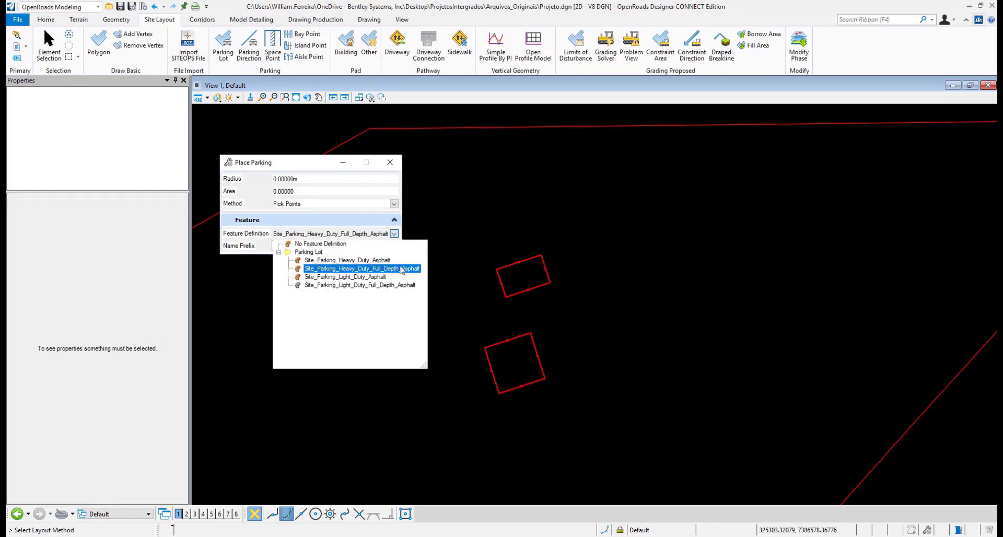
{"action": "left_click", "coordinate": [367, 270]}
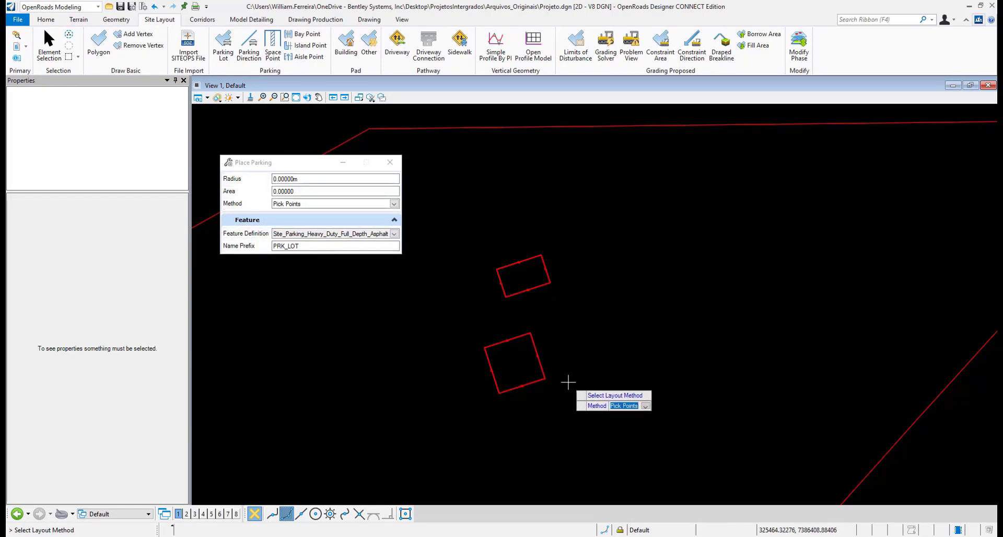
{"action": "left_click", "coordinate": [545, 377]}
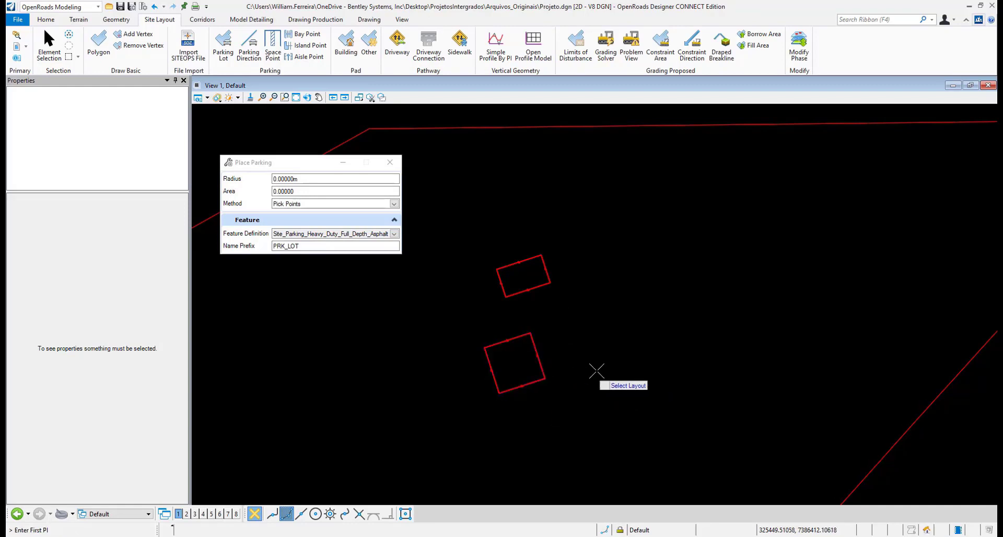
{"action": "left_click", "coordinate": [545, 378]}
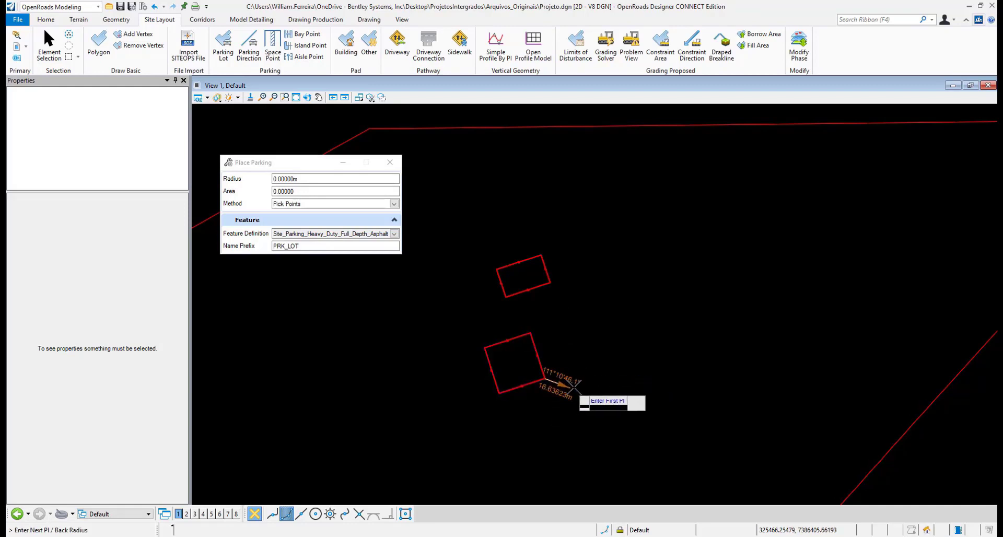
{"action": "left_click", "coordinate": [804, 296]}
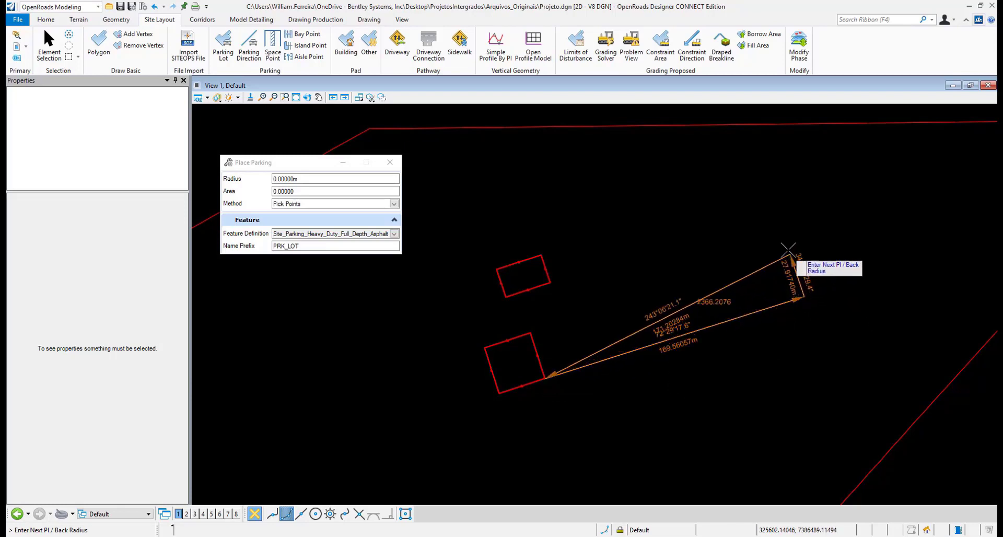
{"action": "left_click", "coordinate": [760, 154]}
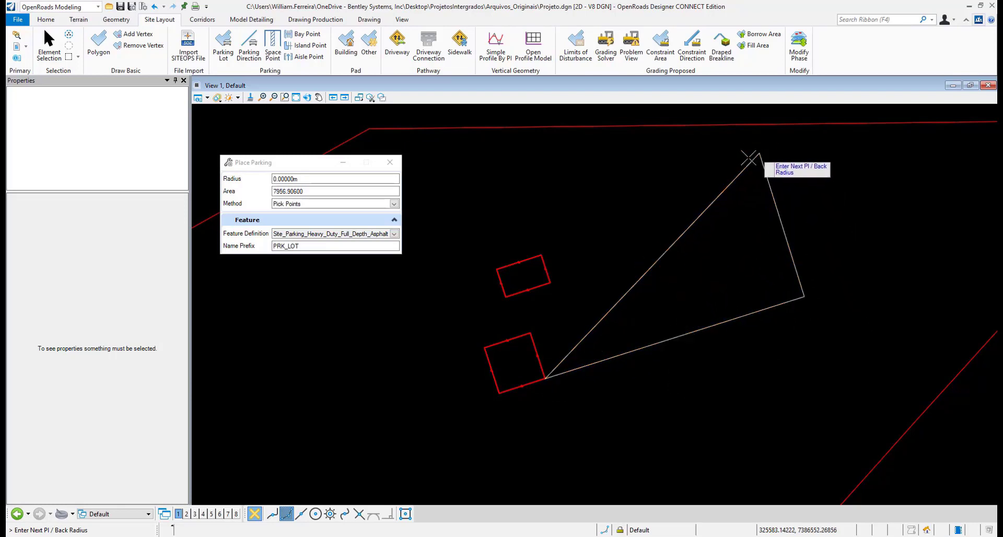
{"action": "left_click", "coordinate": [524, 211]}
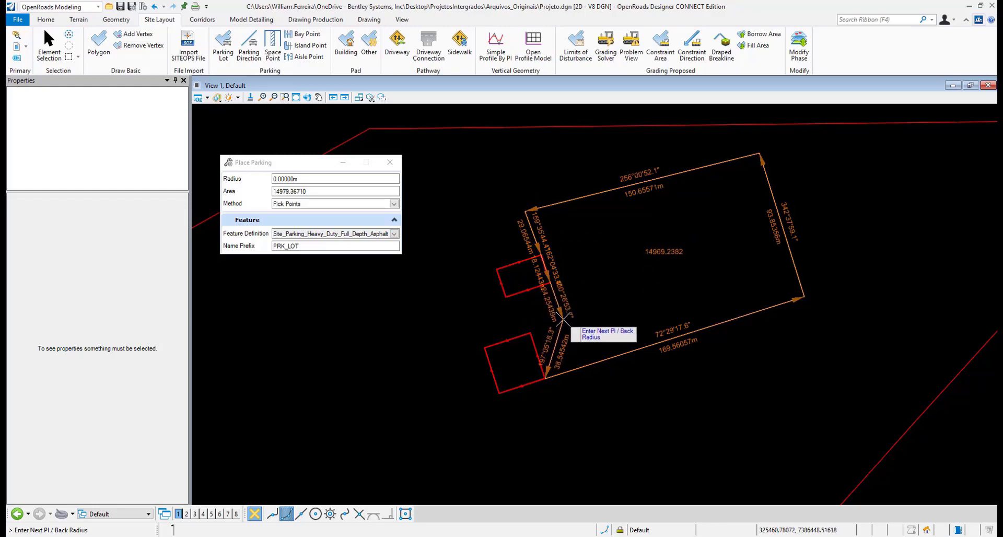
{"action": "left_click", "coordinate": [530, 332]}
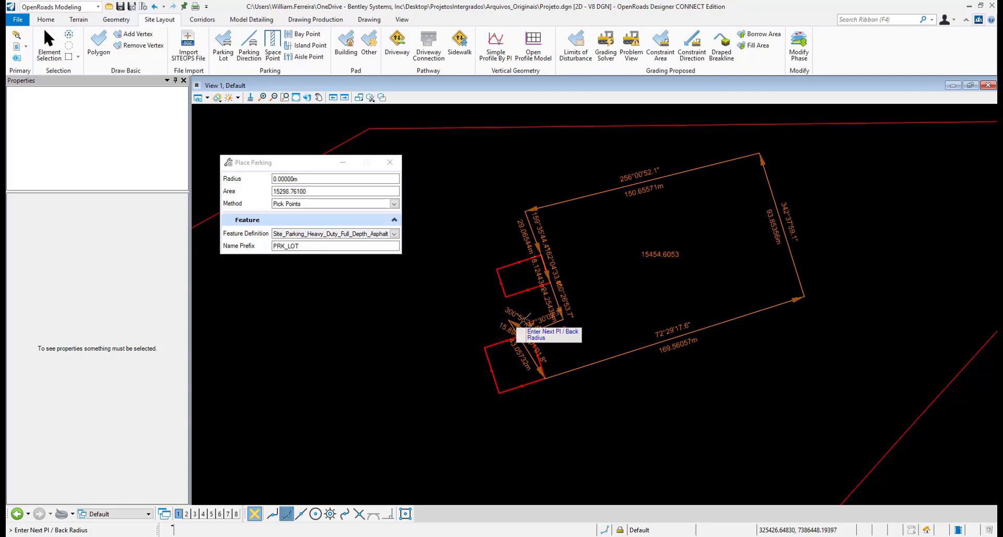
{"action": "right_click", "coordinate": [515, 319]}
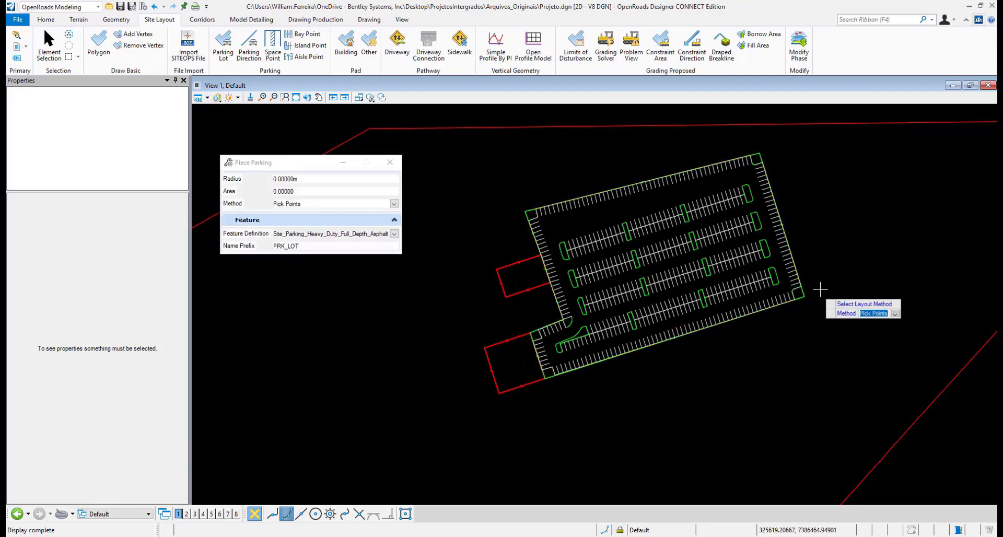
- Move the parking lot's upper-right corner outward so its upper edge runs roughly parallel to its lower edge
{"action": "right_click", "coordinate": [670, 196]}
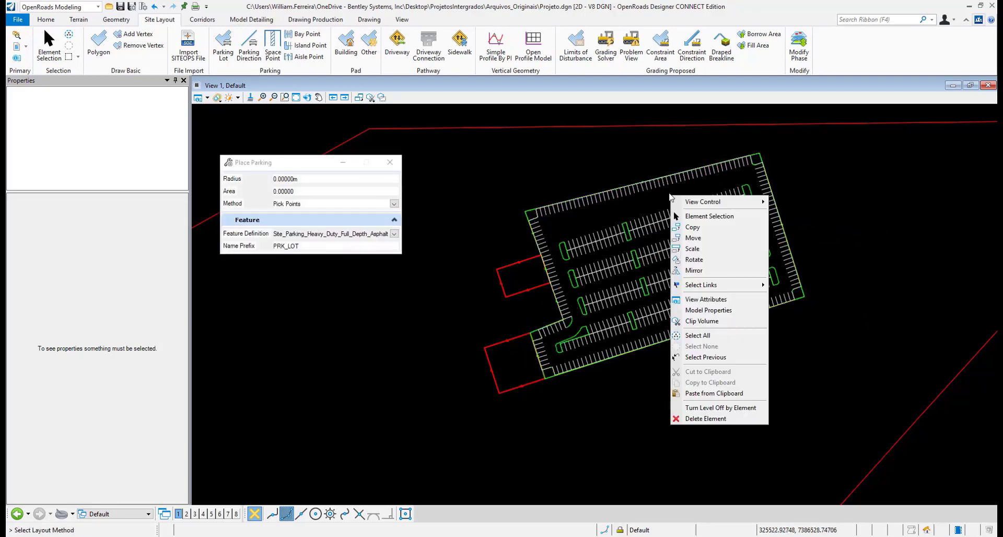
{"action": "left_click", "coordinate": [766, 165]}
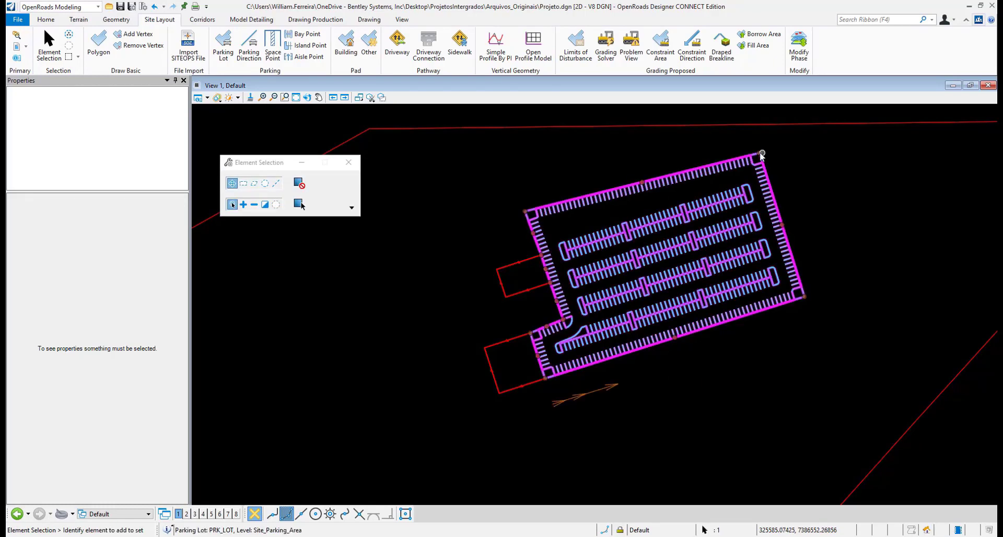
{"action": "left_click", "coordinate": [759, 153]}
{"action": "left_click", "coordinate": [758, 153]}
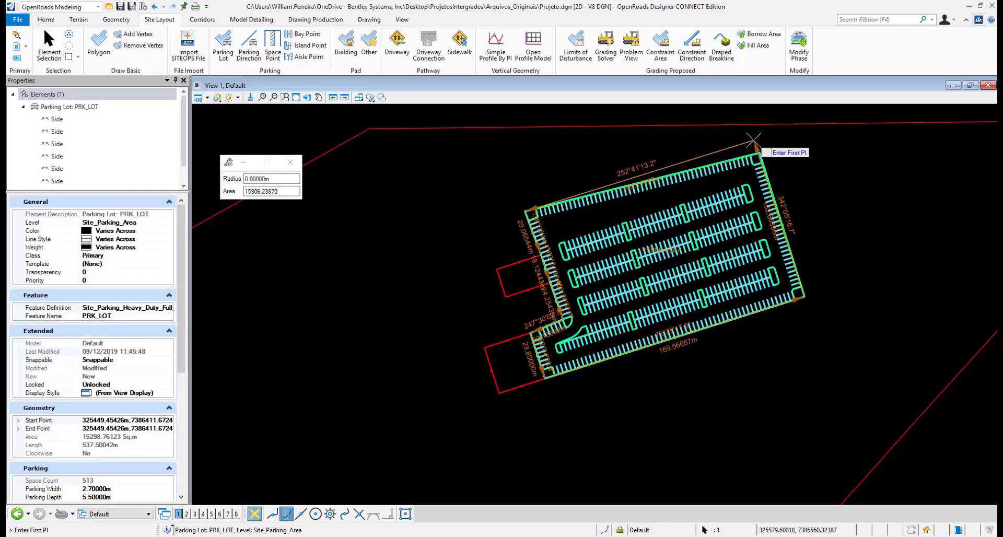
{"action": "right_click", "coordinate": [757, 143]}
{"action": "left_click", "coordinate": [853, 213]}
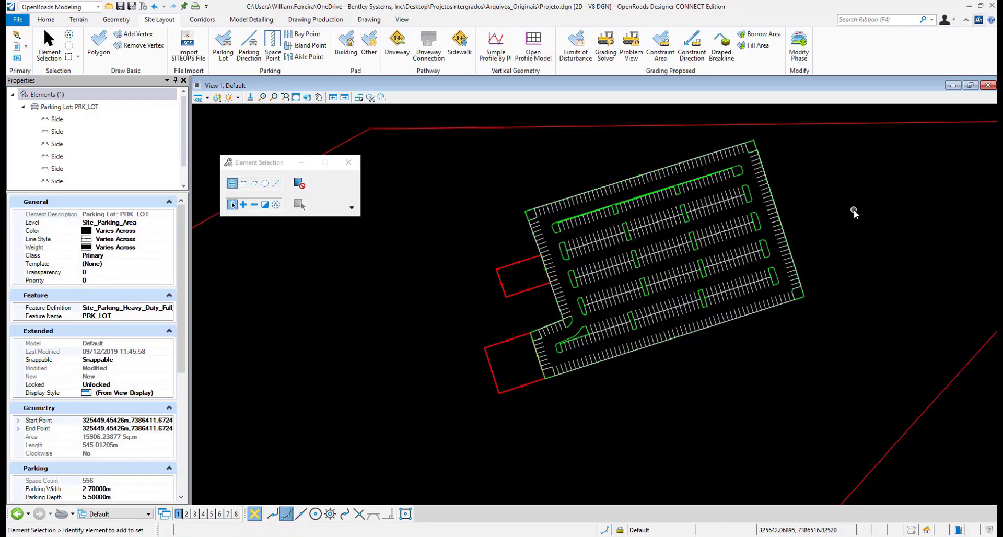
- Select the enlarged parking lot and review its properties and available editing tools
{"action": "middle_click_drag", "start_coordinate": [599, 328], "coordinate": [750, 320]}
{"action": "scroll", "coordinate": [749, 340], "scroll_direction": "up", "scroll_amount": 1}
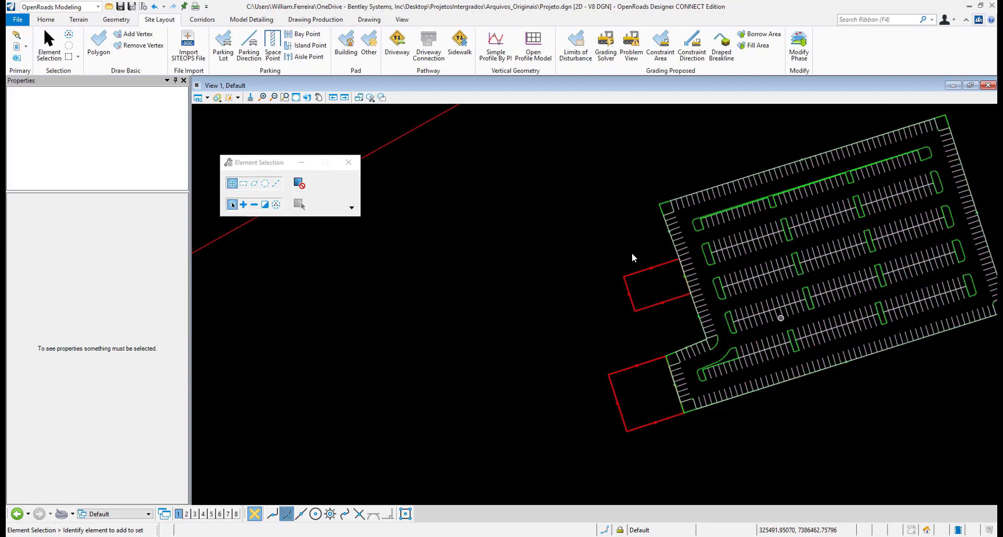
{"action": "left_click", "coordinate": [662, 211]}
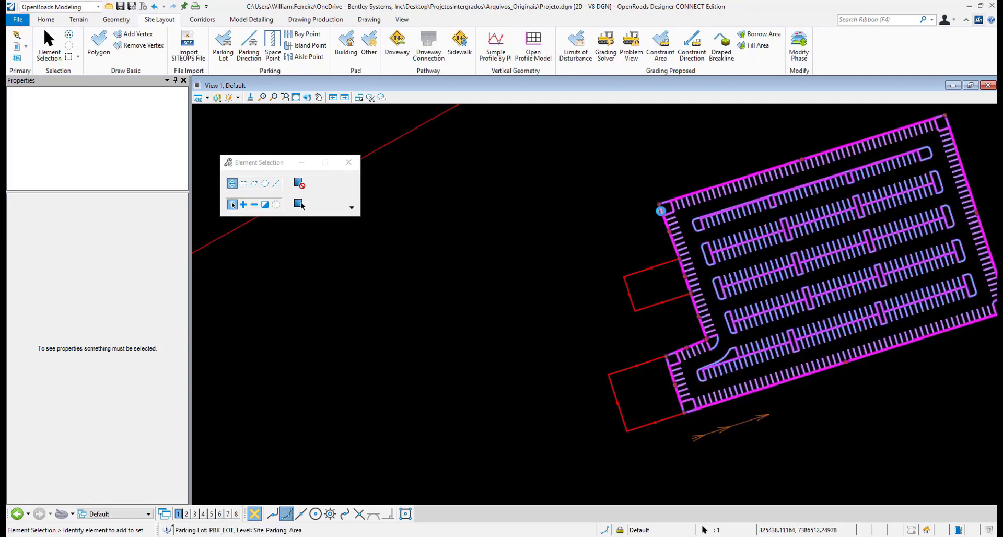
{"action": "mouse_move", "coordinate": [674, 209]}
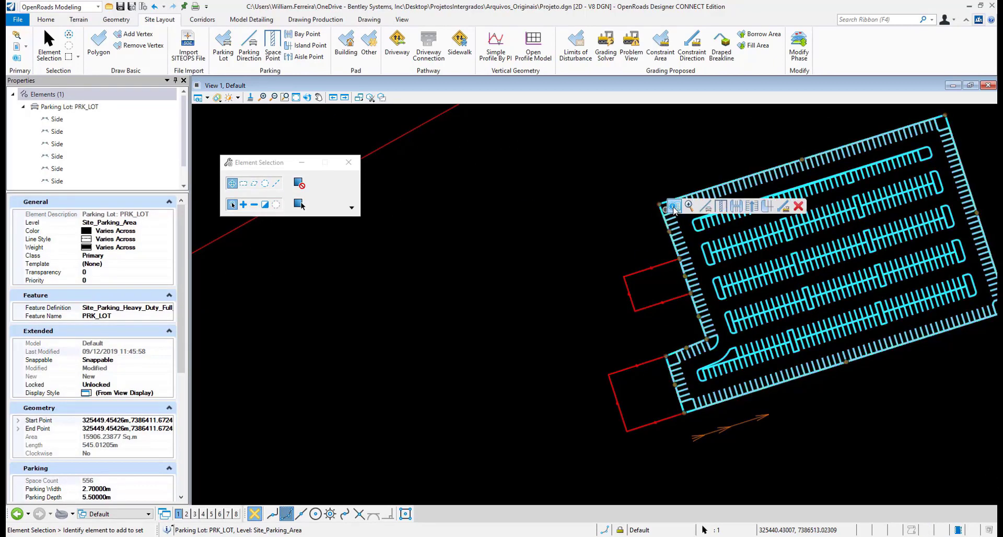
{"action": "left_click", "coordinate": [752, 207]}
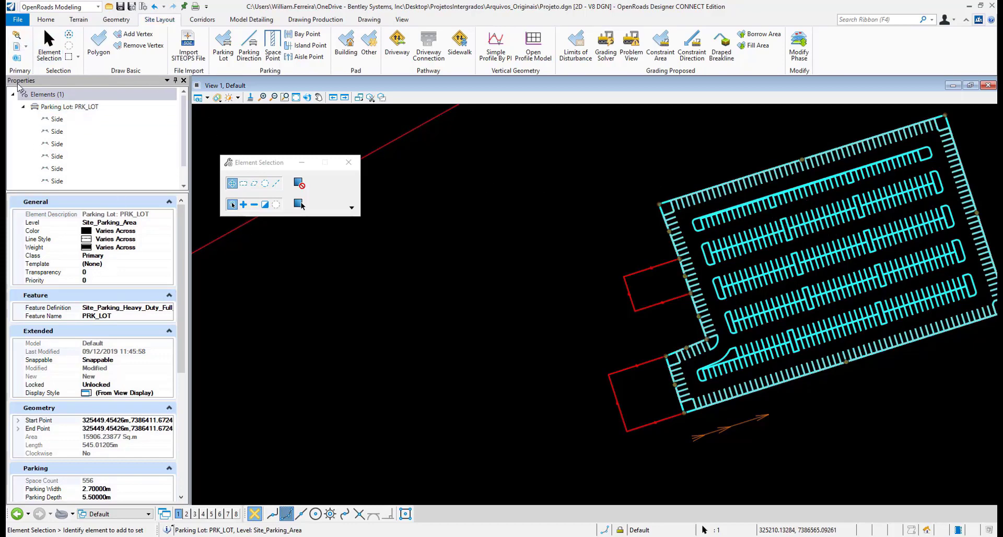
- Display both the Explorer and the parking lot's element properties beside the drawing
{"action": "left_click", "coordinate": [18, 38]}
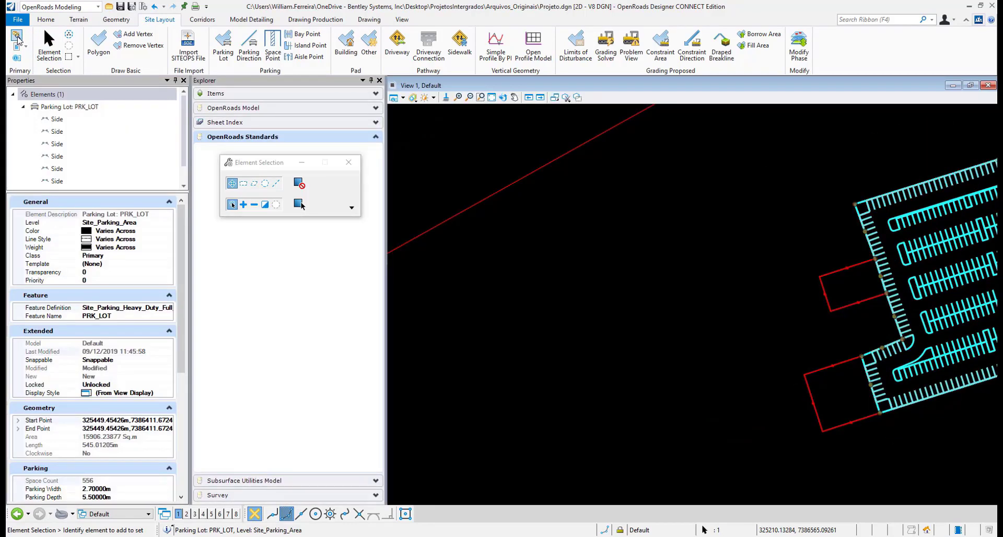
{"action": "left_click", "coordinate": [17, 37]}
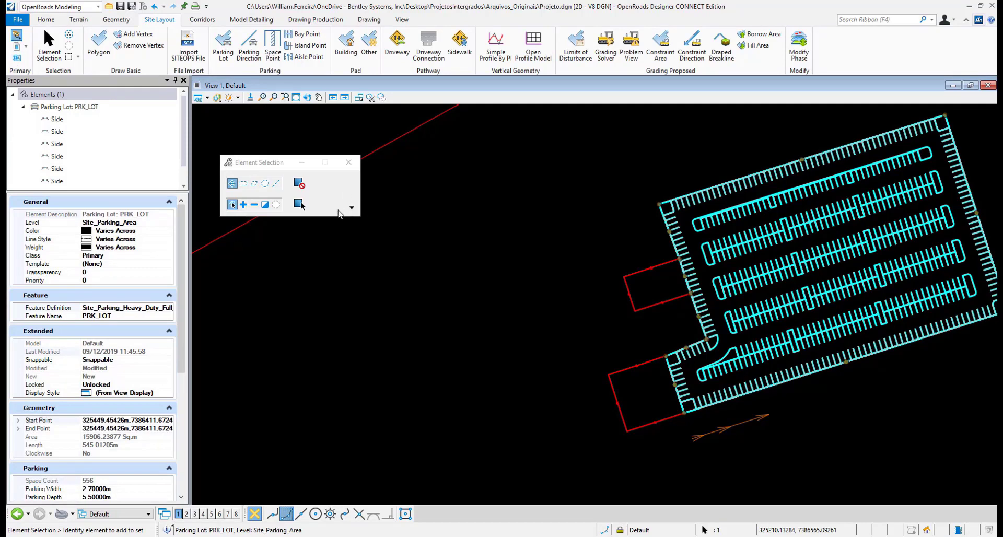
{"action": "left_click", "coordinate": [17, 35]}
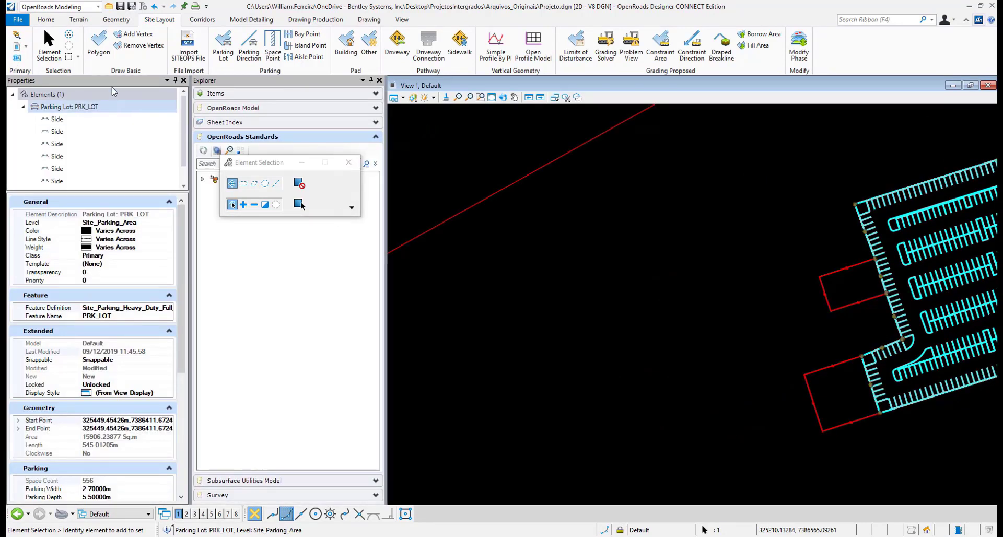
{"action": "left_click", "coordinate": [16, 59]}
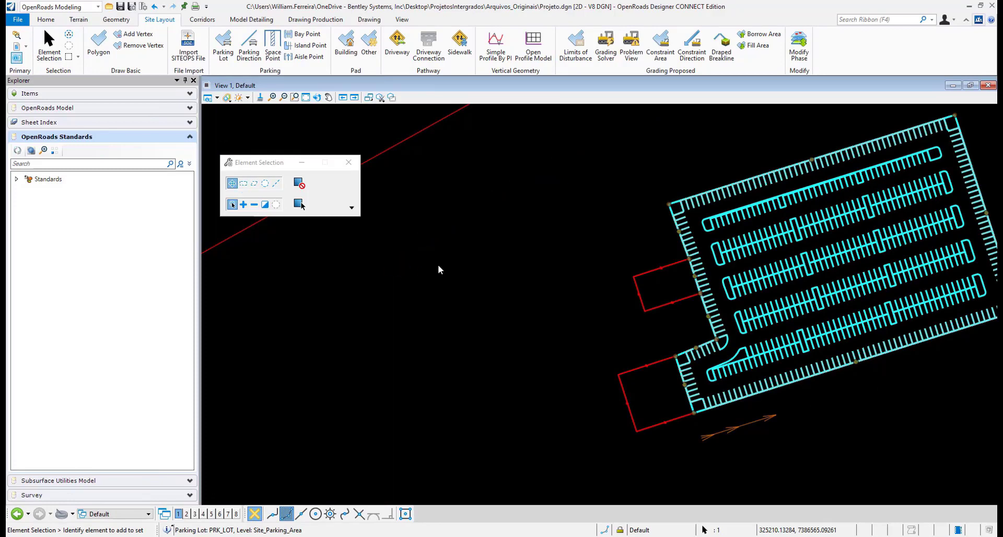
{"action": "key", "text": "ctrl+shift+p"}
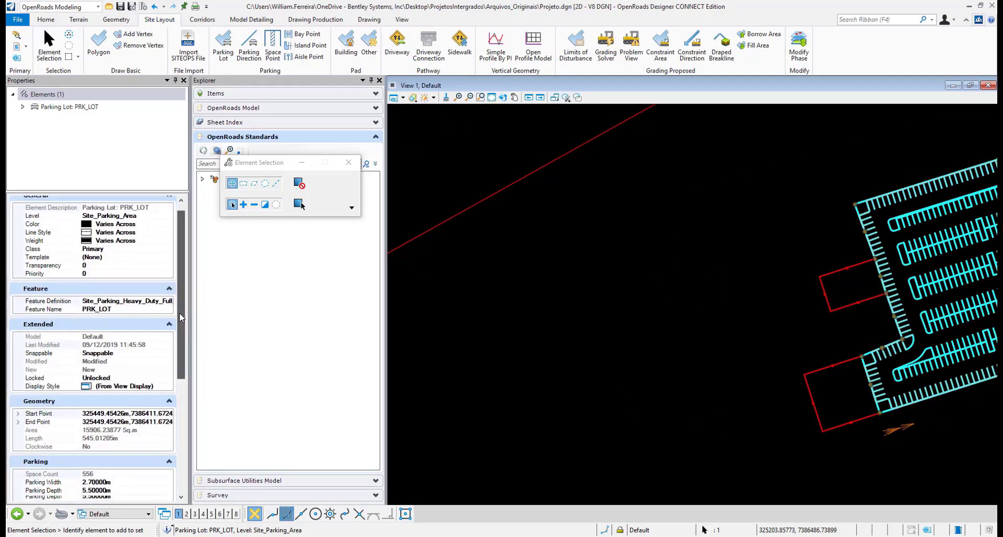
- Try a parking angle of 45° on the parking lot and set the angle back to 90°
{"action": "left_click_drag", "start_coordinate": [180, 312], "coordinate": [178, 408]}
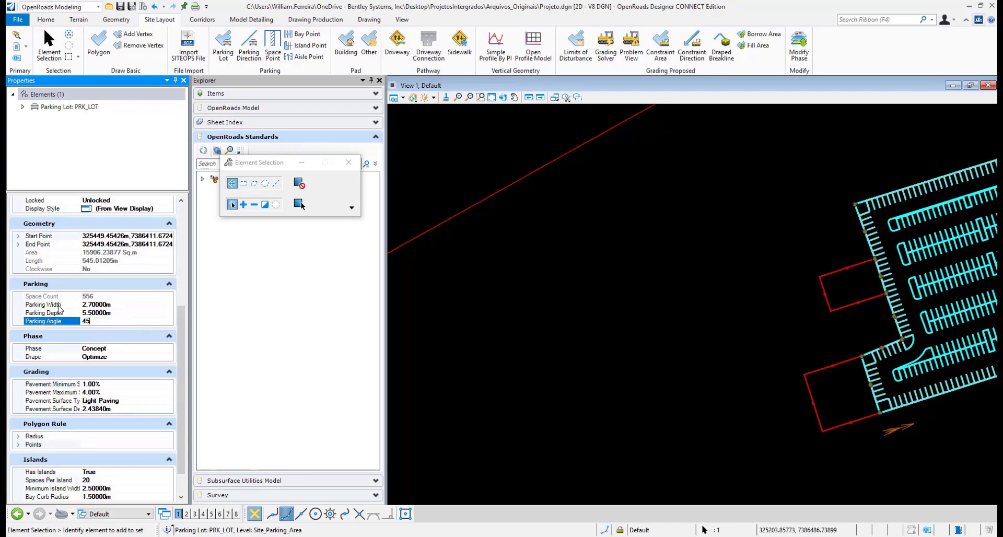
{"action": "key", "text": "Return"}
{"action": "middle_click_drag", "start_coordinate": [665, 360], "coordinate": [468, 393]}
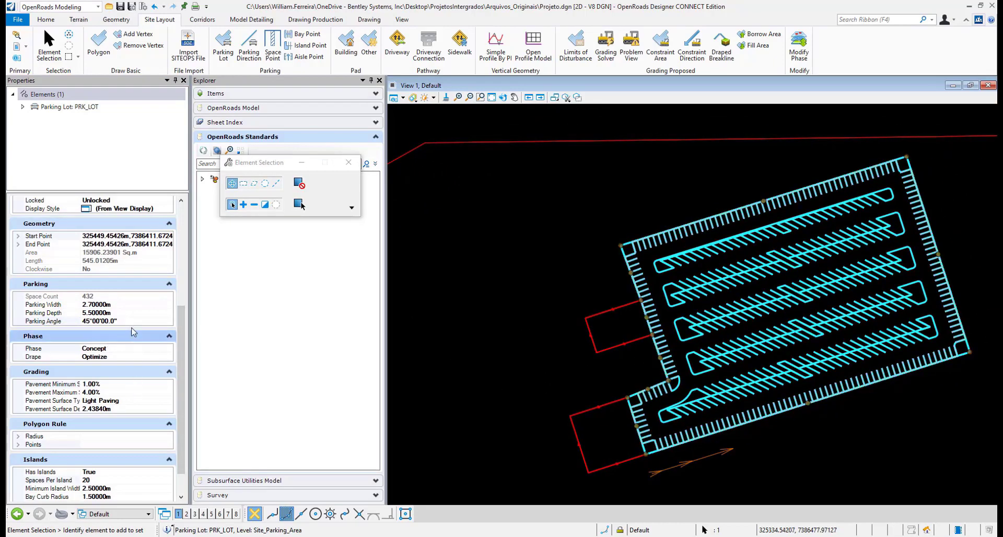
{"action": "left_click", "coordinate": [158, 321]}
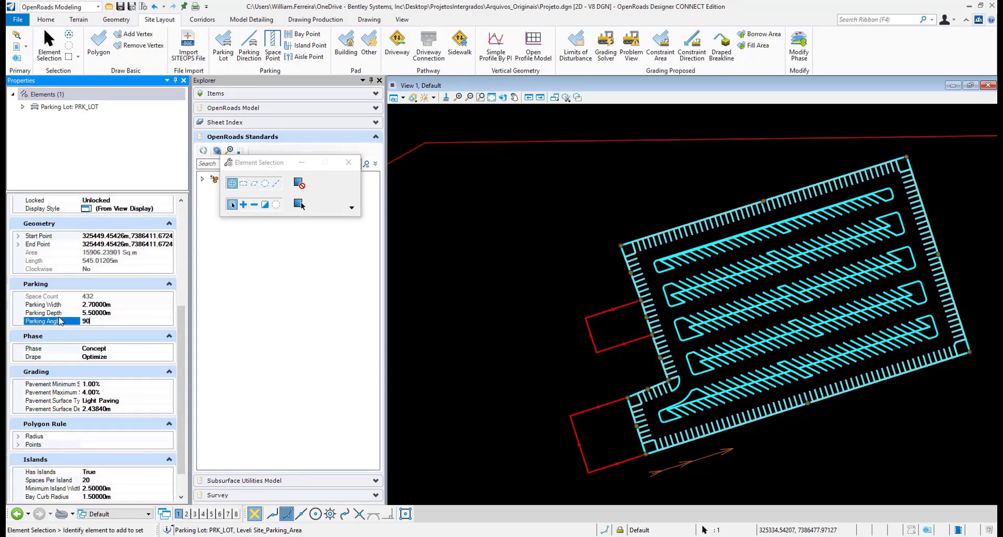
{"action": "key", "text": "Return"}
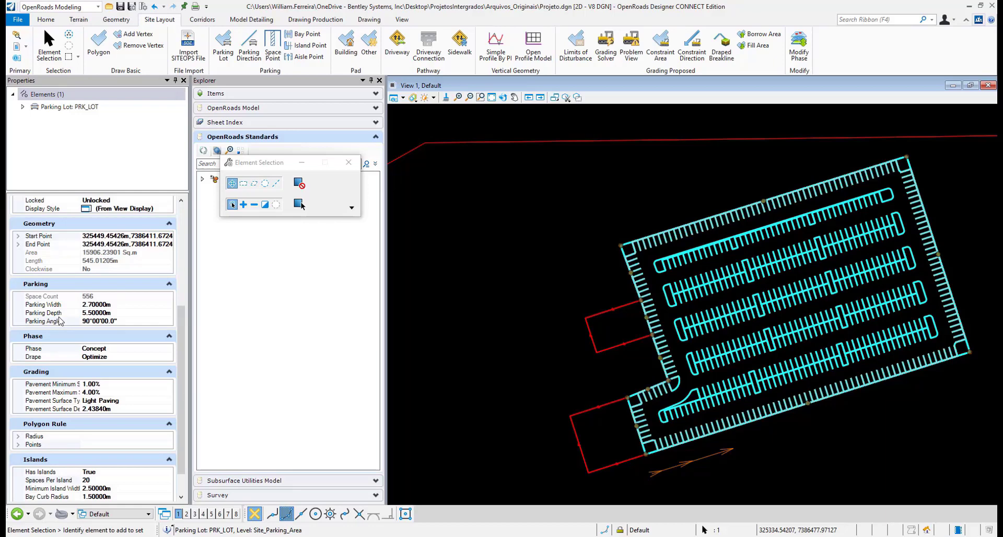
{"action": "left_click", "coordinate": [433, 282]}
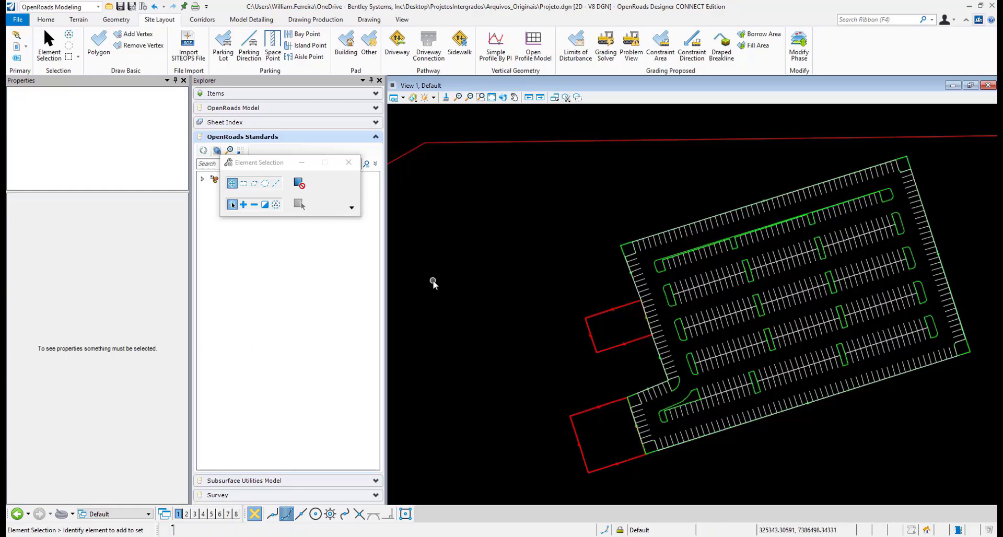
- Place a four-cornered parking lot by picking points, about 70 m by 58 m, west of the large parking lot
{"action": "scroll", "coordinate": [612, 312], "scroll_direction": "down", "scroll_amount": 4}
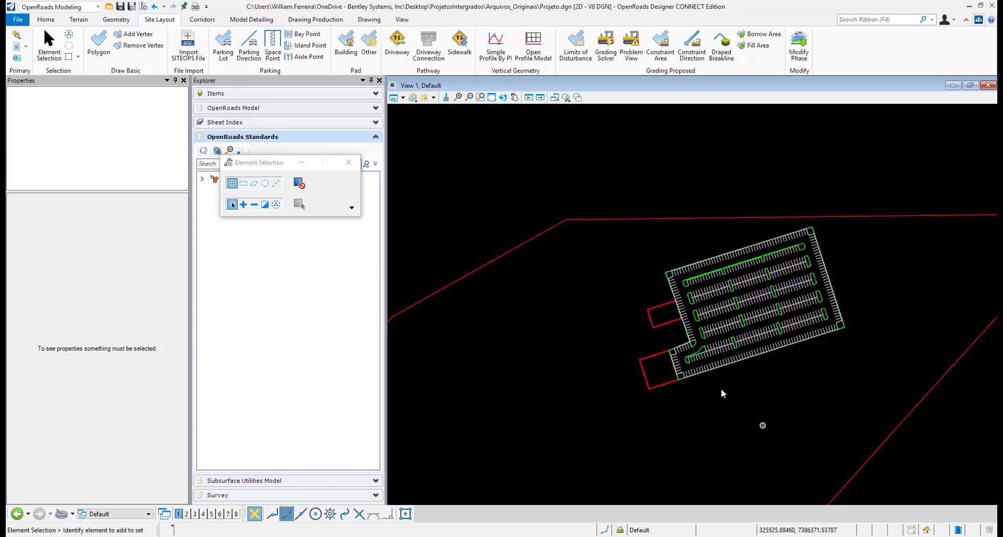
{"action": "left_click", "coordinate": [223, 55]}
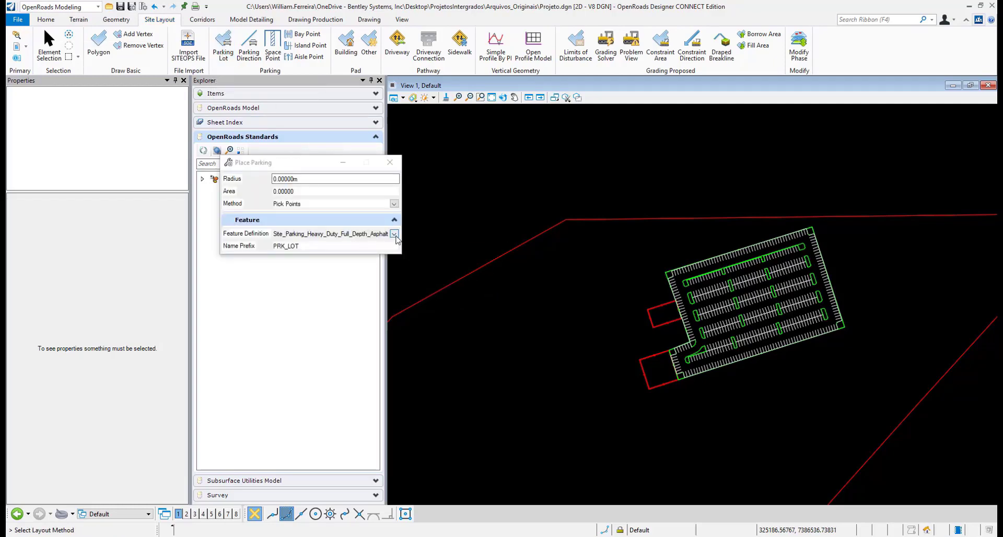
{"action": "middle_click_drag", "start_coordinate": [481, 399], "coordinate": [544, 278]}
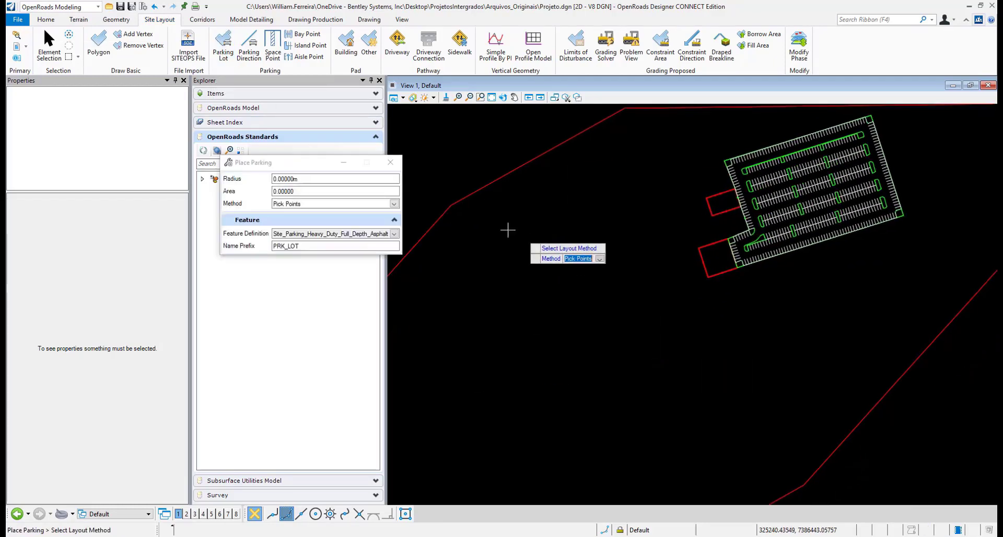
{"action": "left_click", "coordinate": [474, 228]}
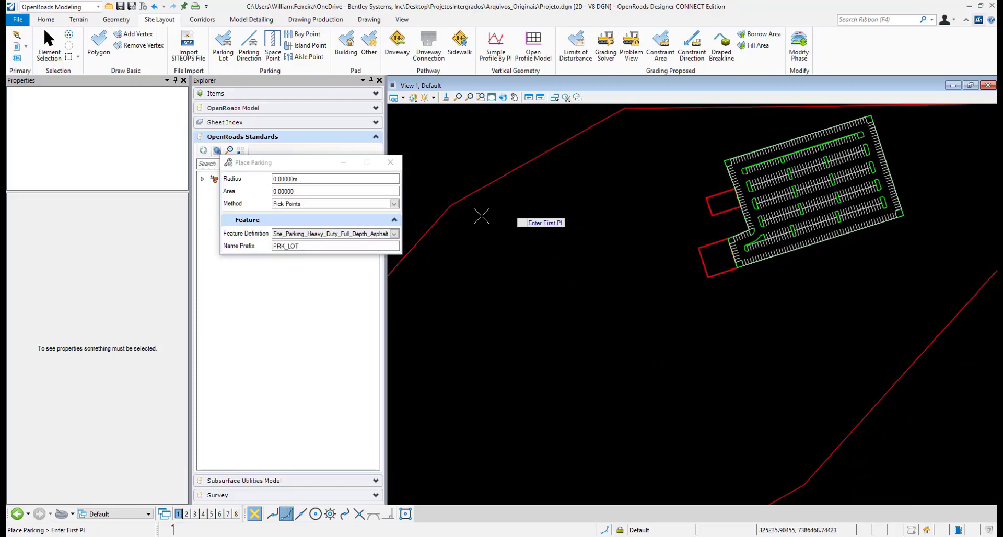
{"action": "left_click", "coordinate": [469, 224]}
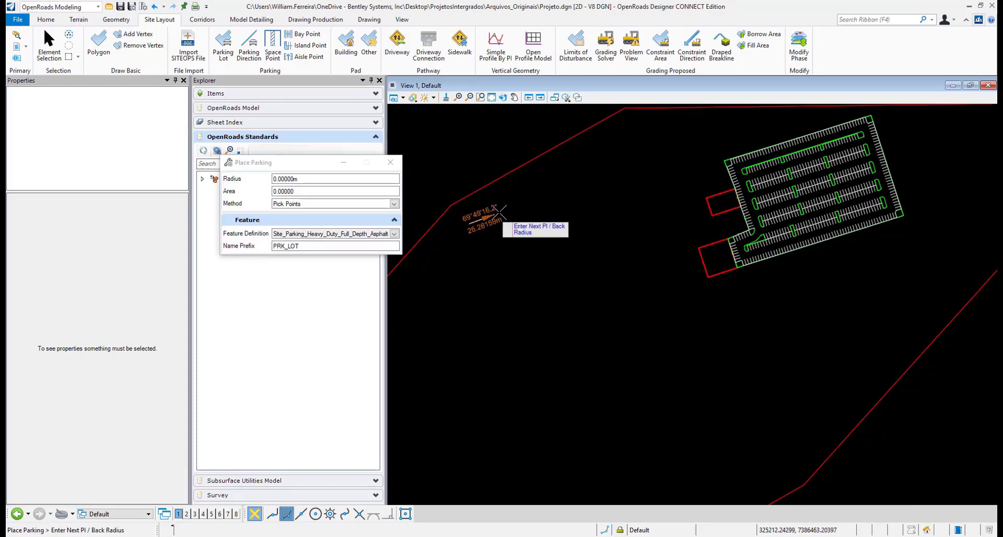
{"action": "left_click", "coordinate": [536, 202]}
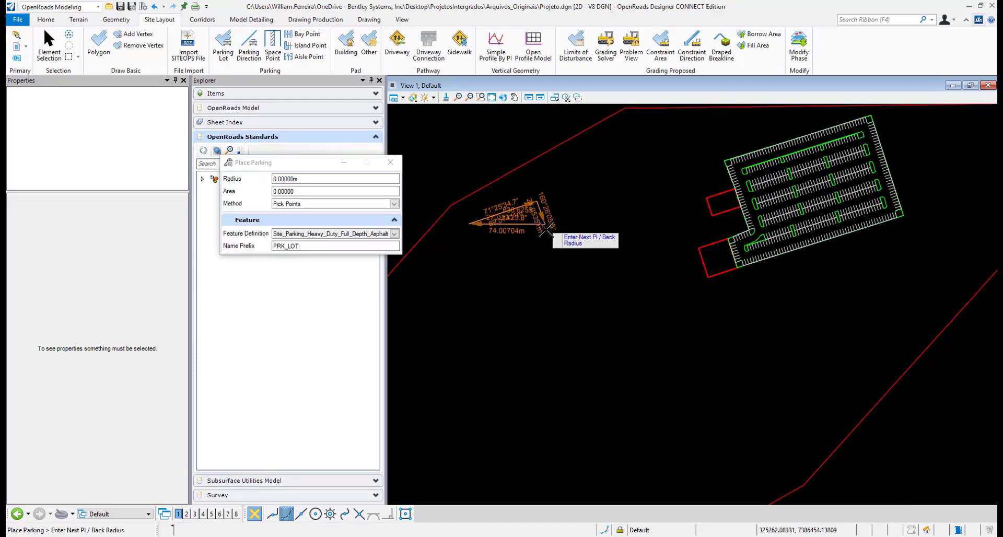
{"action": "left_click", "coordinate": [554, 261]}
{"action": "left_click", "coordinate": [484, 281]}
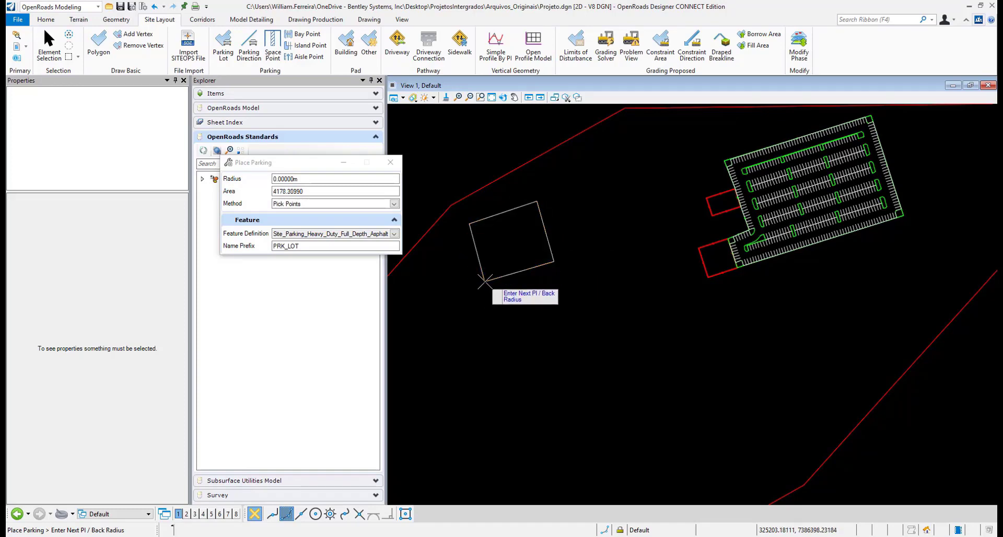
{"action": "right_click", "coordinate": [531, 225]}
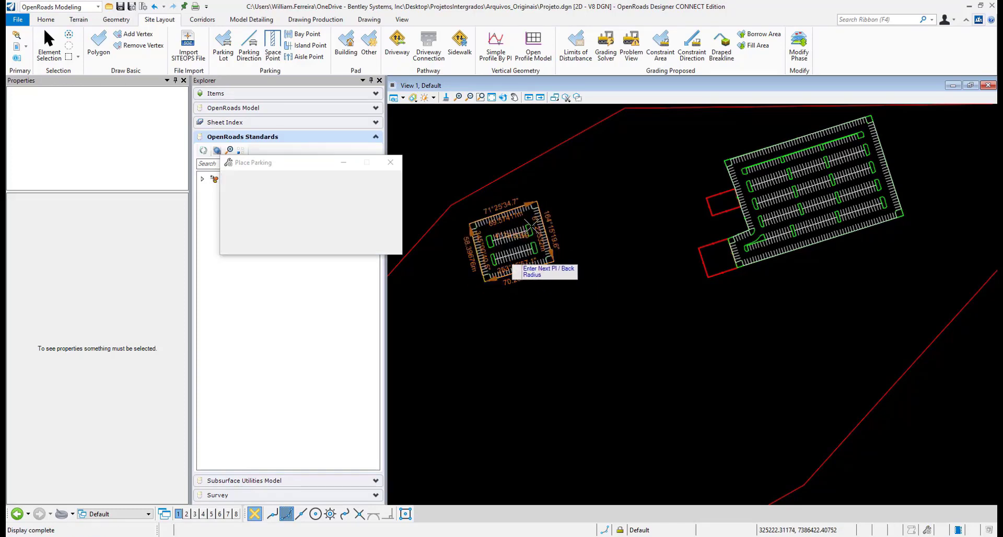
{"action": "scroll", "coordinate": [508, 253], "scroll_direction": "up", "scroll_amount": 5}
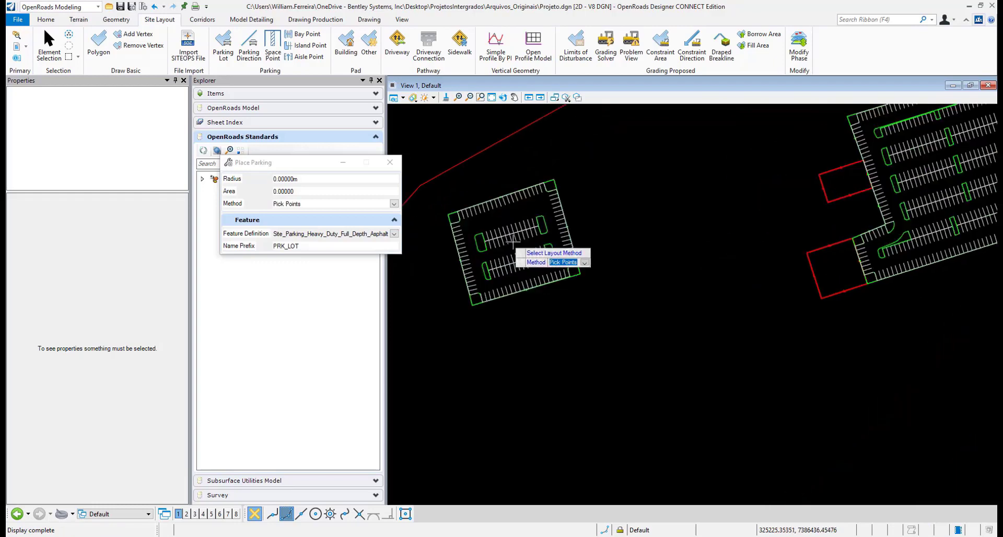
{"action": "right_click", "coordinate": [646, 262]}
{"action": "left_click", "coordinate": [674, 284]}
{"action": "scroll", "coordinate": [772, 290], "scroll_direction": "down", "scroll_amount": 2}
{"action": "scroll", "coordinate": [772, 290], "scroll_direction": "down", "scroll_amount": 1}
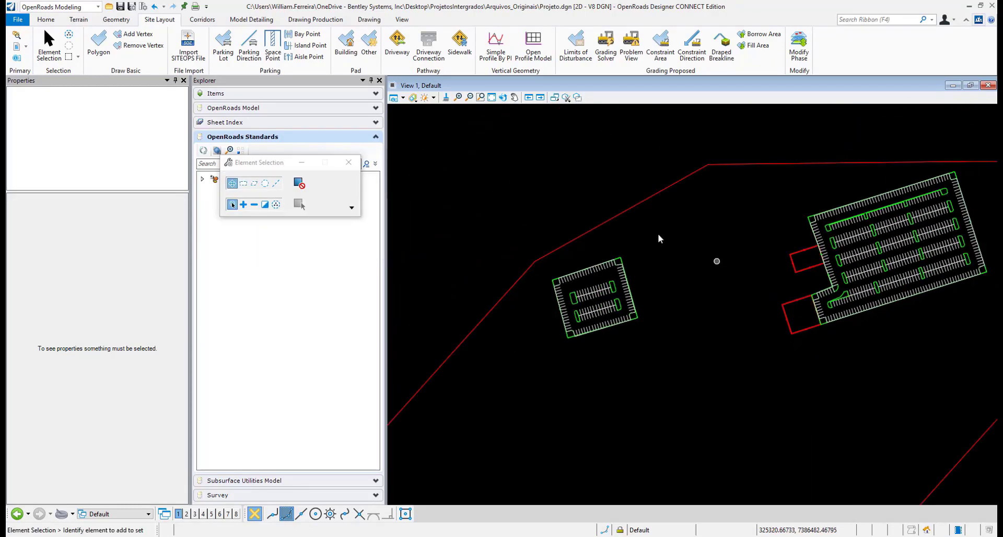
- Place a straight Site_Driveway_Heavy_Duty_Asphalt driveway about 187 m long from the large parking lot's west edge to the small lot's east edge
{"action": "left_click", "coordinate": [396, 53]}
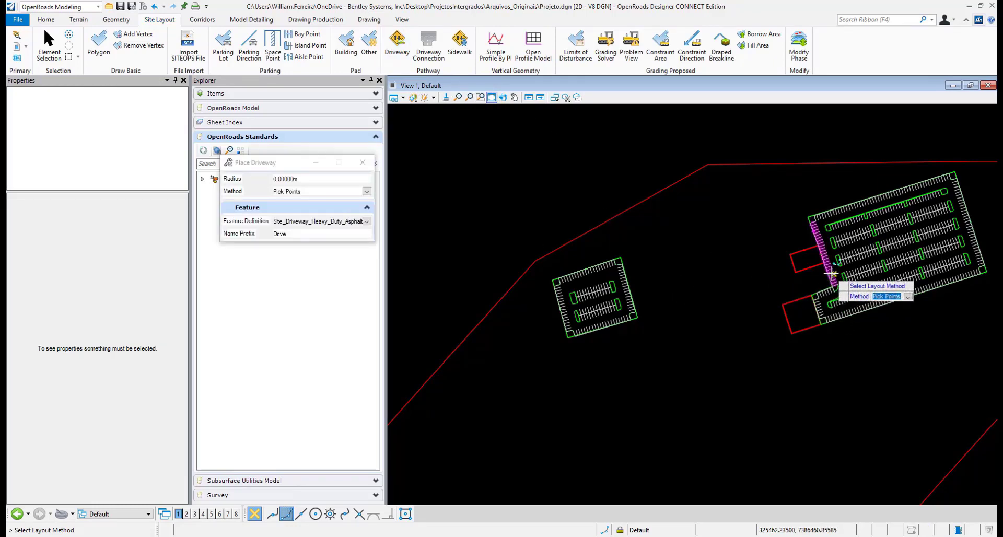
{"action": "scroll", "coordinate": [828, 271], "scroll_direction": "up", "scroll_amount": 5}
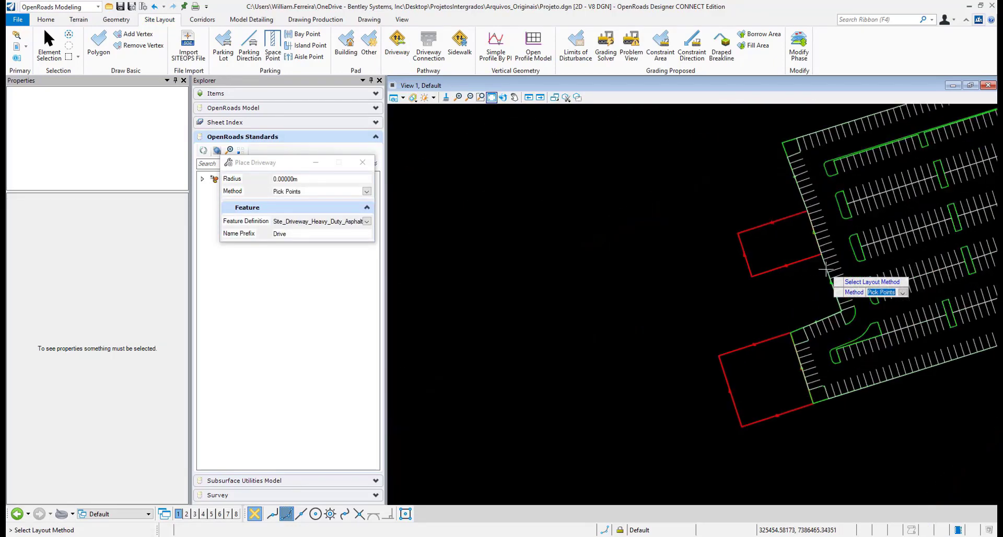
{"action": "left_click", "coordinate": [794, 175]}
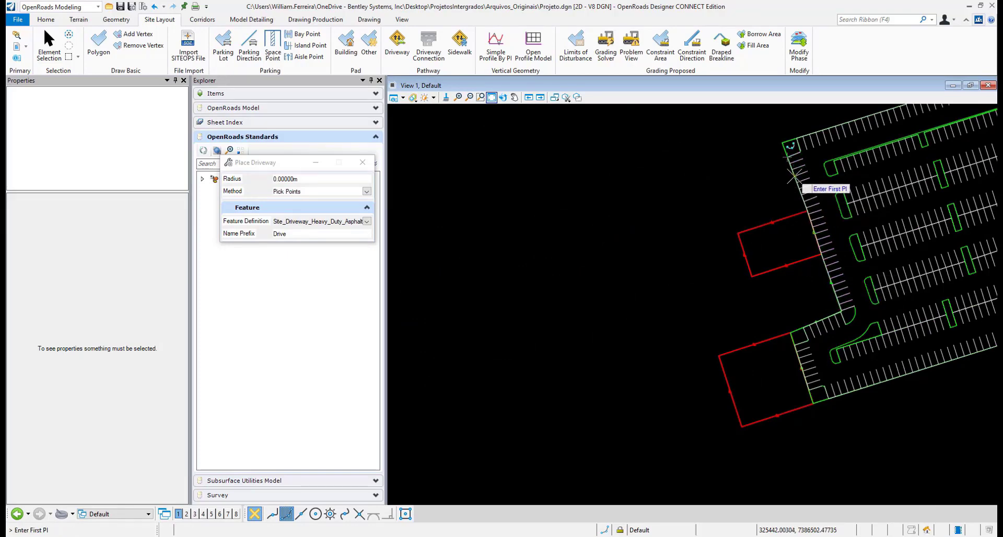
{"action": "scroll", "coordinate": [794, 176], "scroll_direction": "up", "scroll_amount": 1}
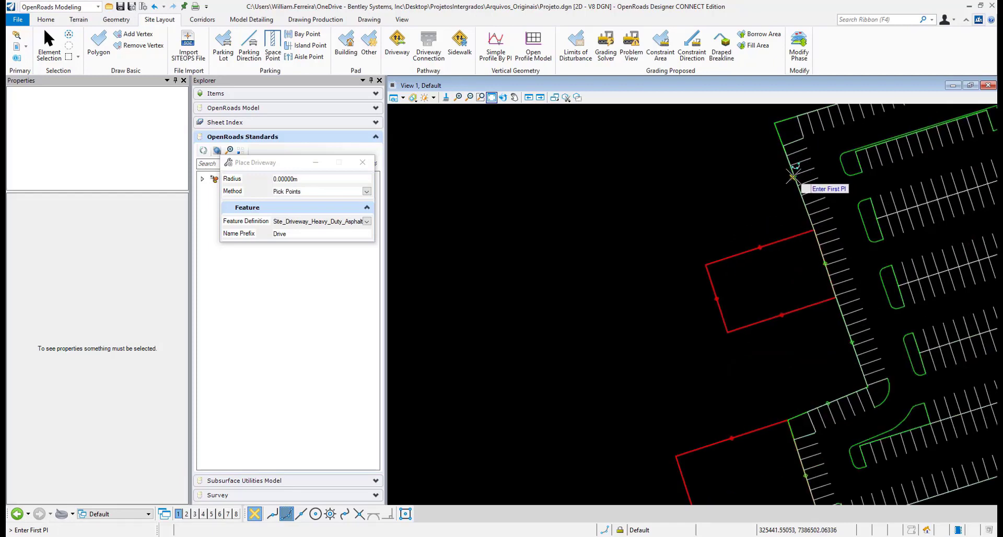
{"action": "left_click", "coordinate": [794, 178]}
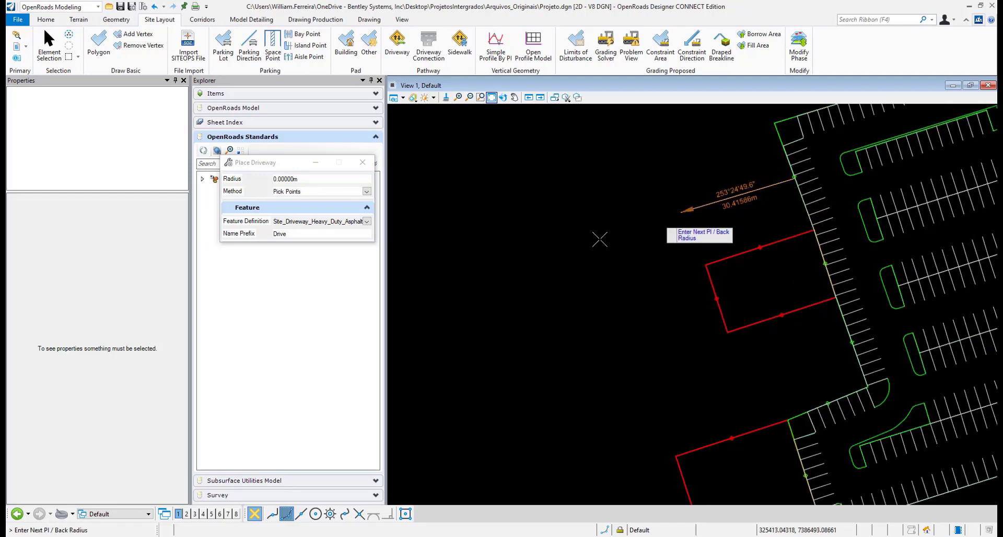
{"action": "scroll", "coordinate": [583, 243], "scroll_direction": "down", "scroll_amount": 1}
{"action": "middle_click_drag", "start_coordinate": [527, 250], "coordinate": [815, 202]}
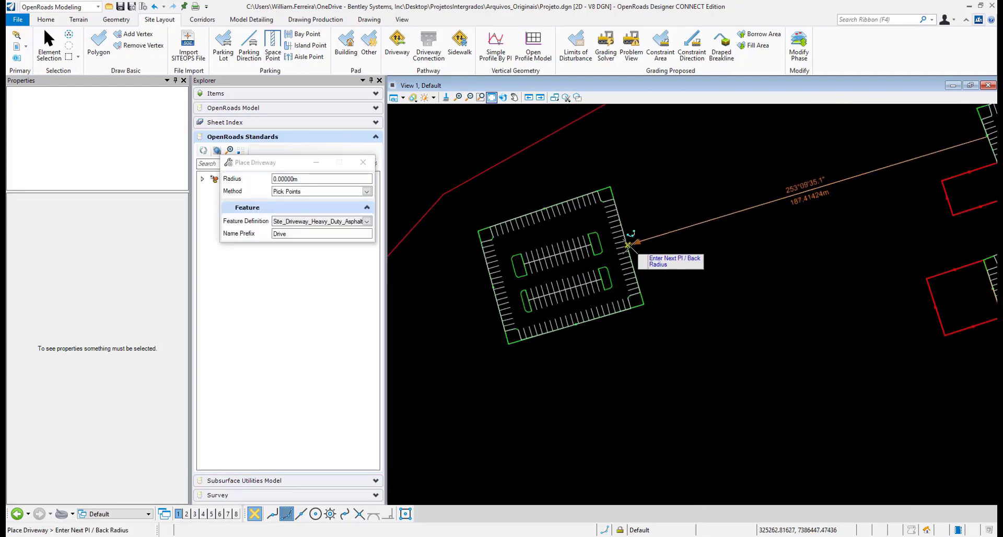
{"action": "left_click", "coordinate": [628, 245]}
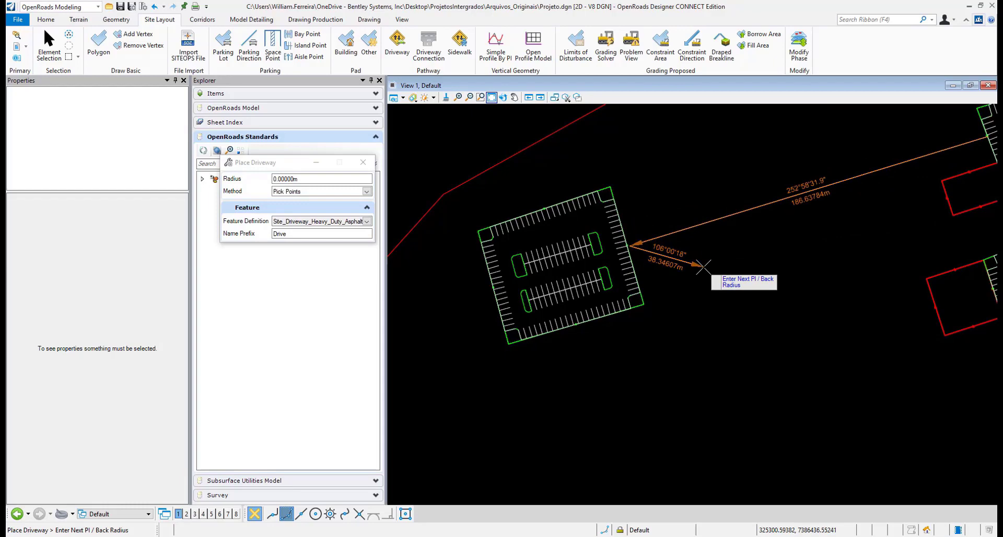
{"action": "left_click", "coordinate": [367, 221]}
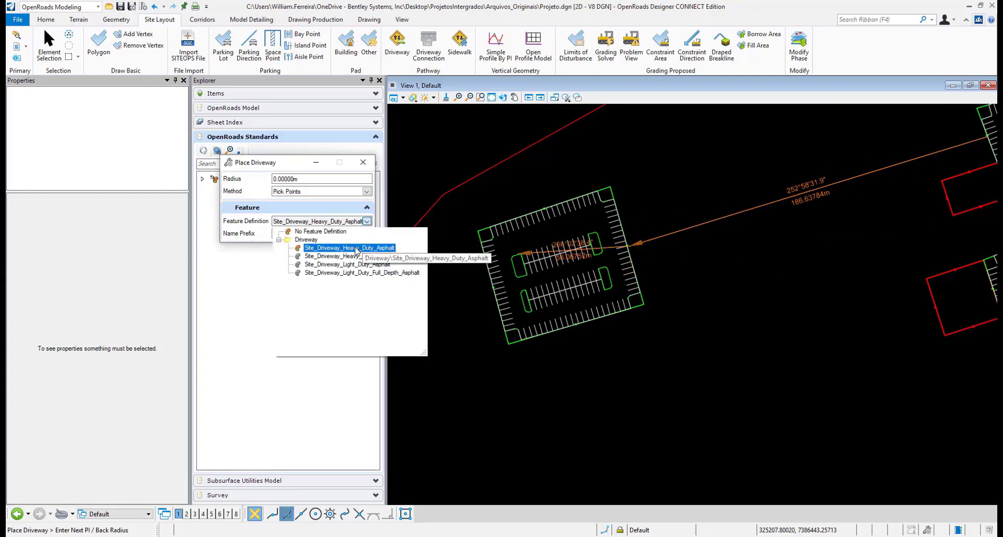
{"action": "left_click", "coordinate": [355, 248]}
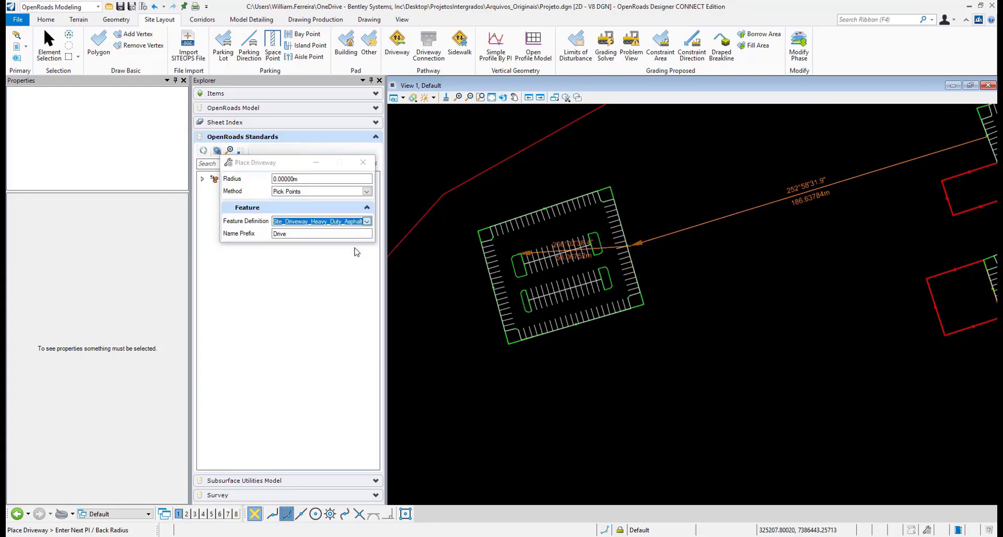
{"action": "right_click", "coordinate": [666, 162]}
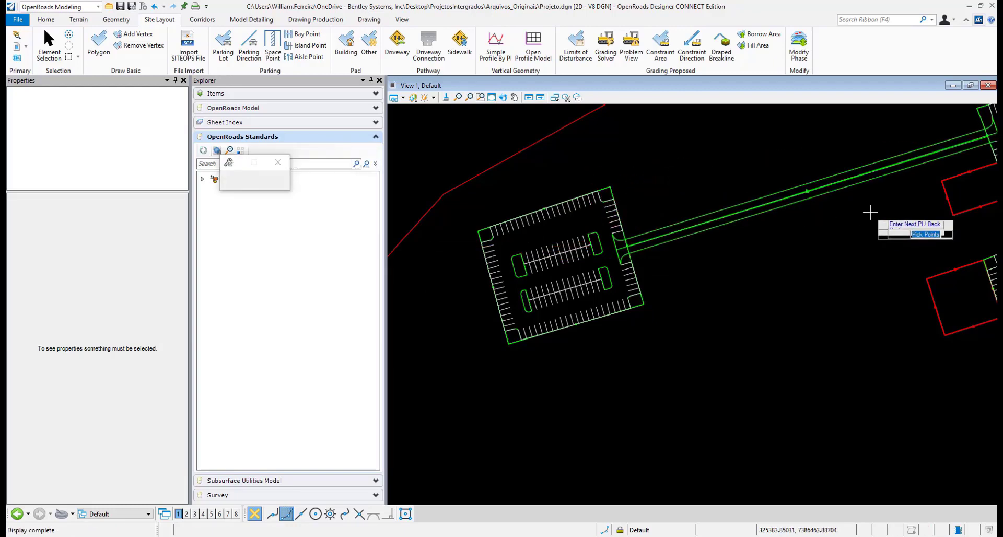
{"action": "middle_click_drag", "start_coordinate": [873, 212], "coordinate": [661, 282]}
{"action": "scroll", "coordinate": [660, 282], "scroll_direction": "down", "scroll_amount": 1}
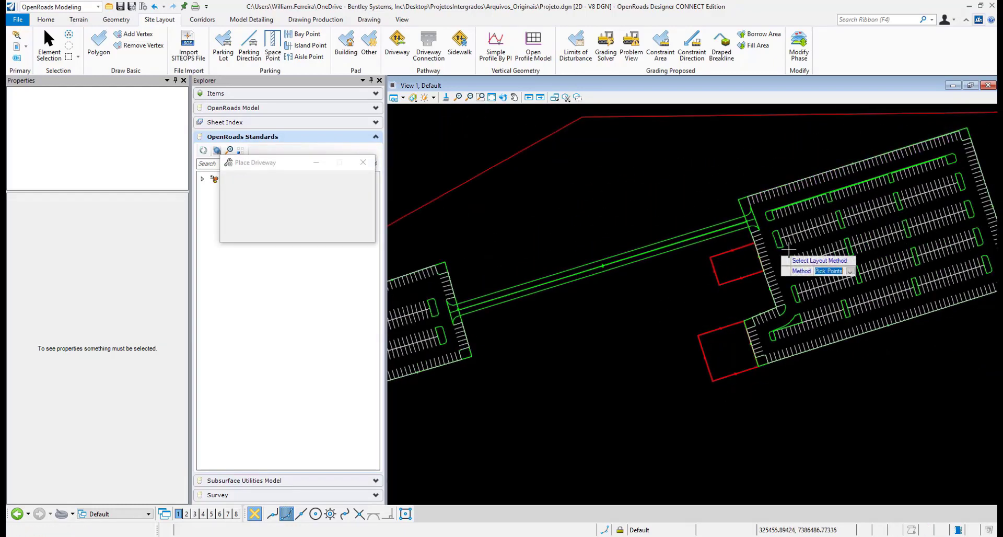
- Place a second driveway with two bends and a 20 m radius, from the southern part of the site up to the connecting driveway
{"action": "mouse_move", "coordinate": [649, 459]}
{"action": "middle_mouse_down"}
{"action": "mouse_move", "coordinate": [782, 306]}
{"action": "mouse_move", "coordinate": [716, 377]}
{"action": "middle_mouse_up"}
{"action": "middle_click_drag", "start_coordinate": [652, 373], "coordinate": [712, 387]}
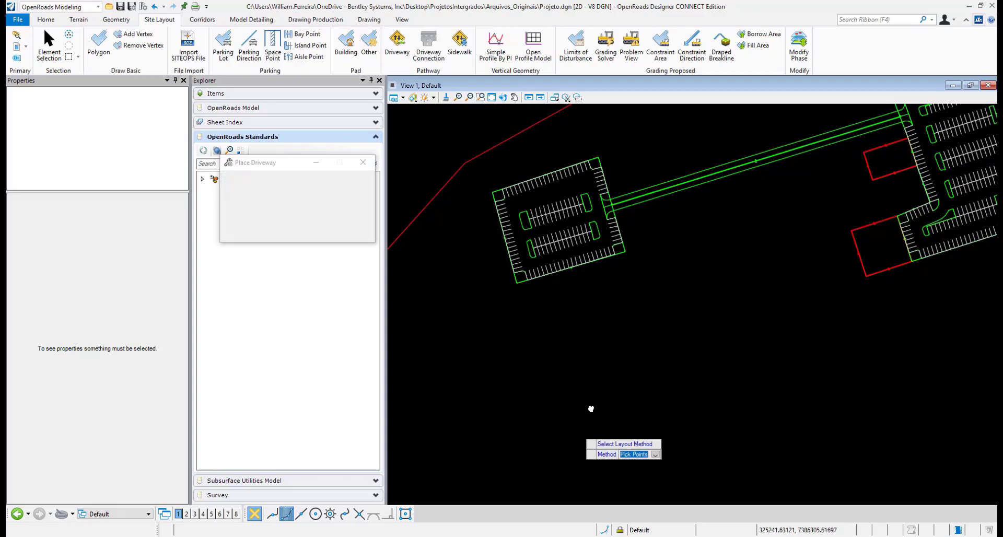
{"action": "scroll", "coordinate": [603, 345], "scroll_direction": "down", "scroll_amount": 3}
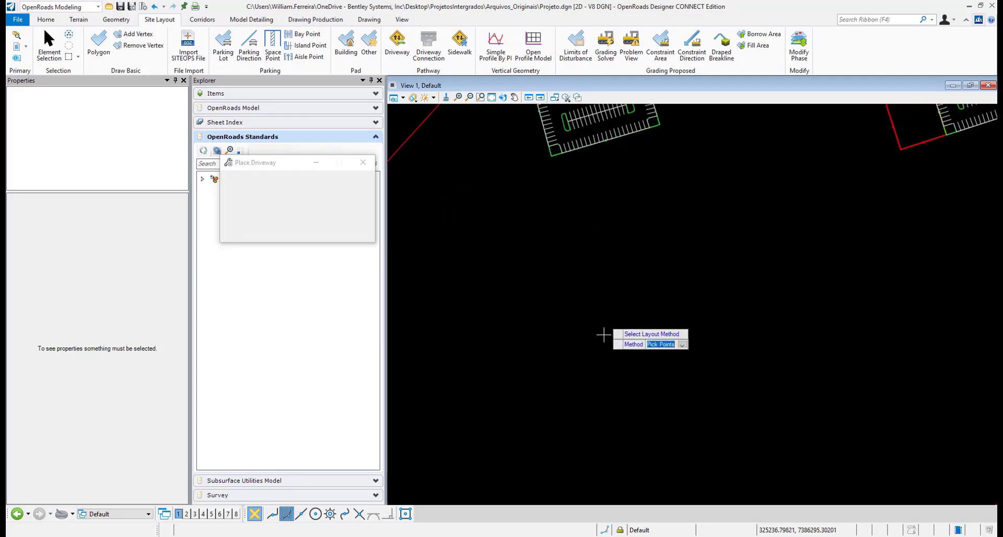
{"action": "left_click", "coordinate": [586, 424]}
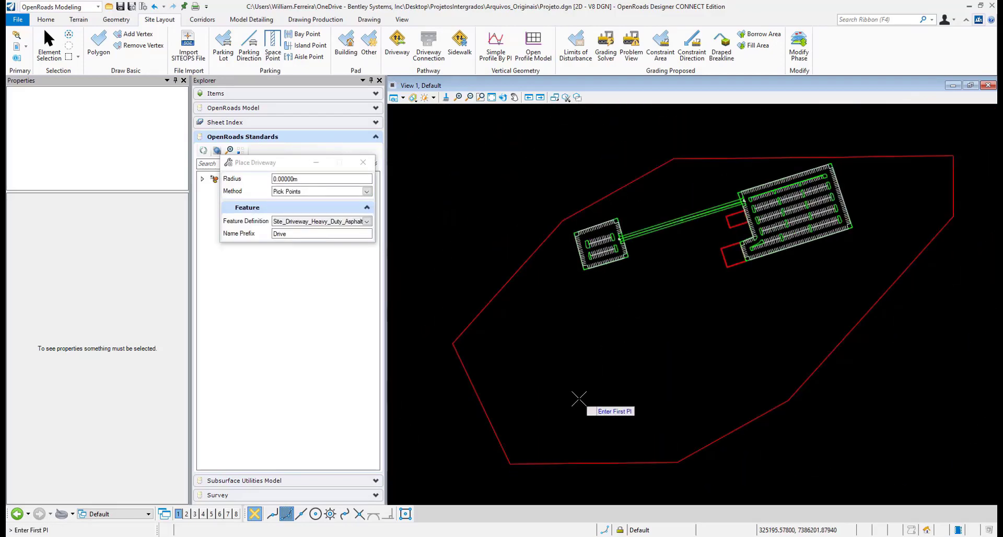
{"action": "left_click", "coordinate": [602, 421]}
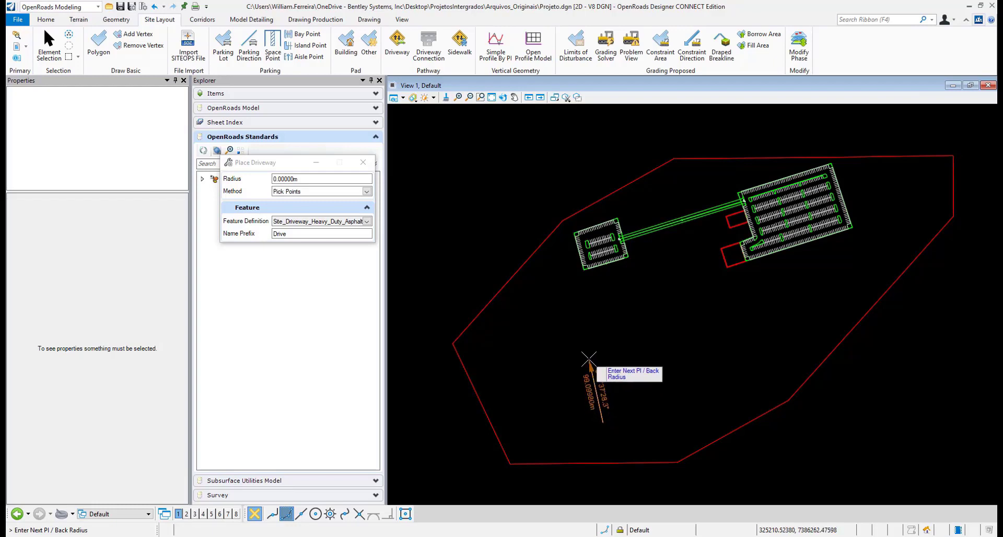
{"action": "left_click", "coordinate": [301, 179]}
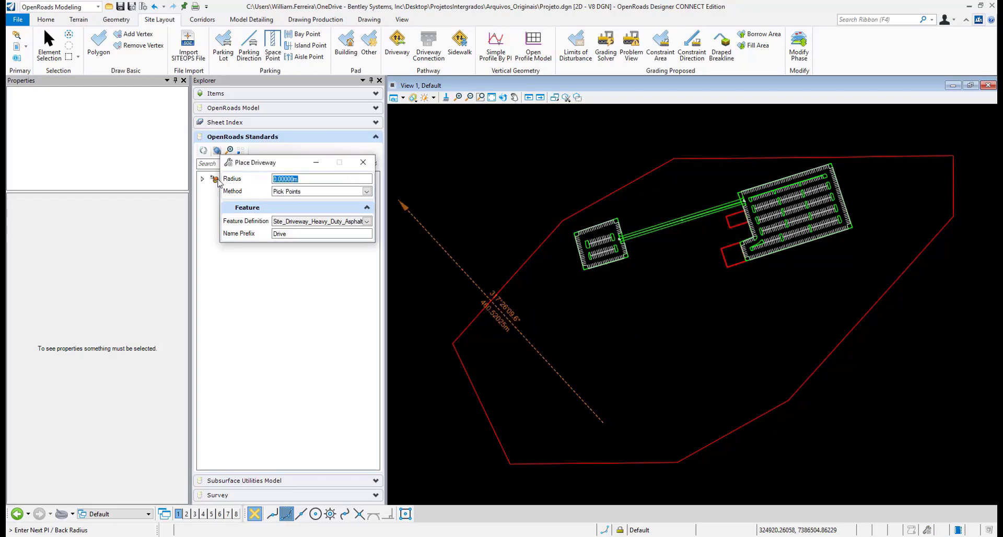
{"action": "type", "text": "20"}
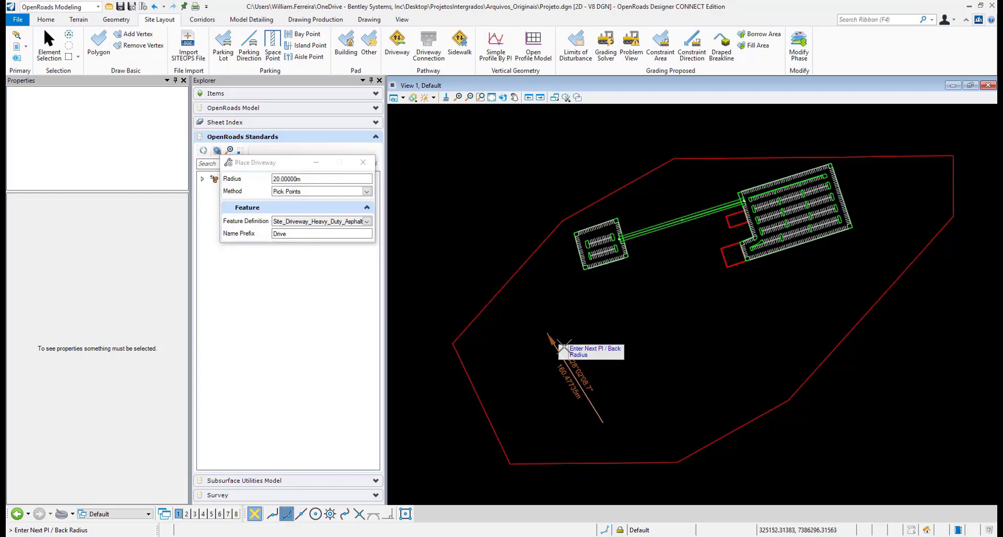
{"action": "left_click", "coordinate": [597, 360]}
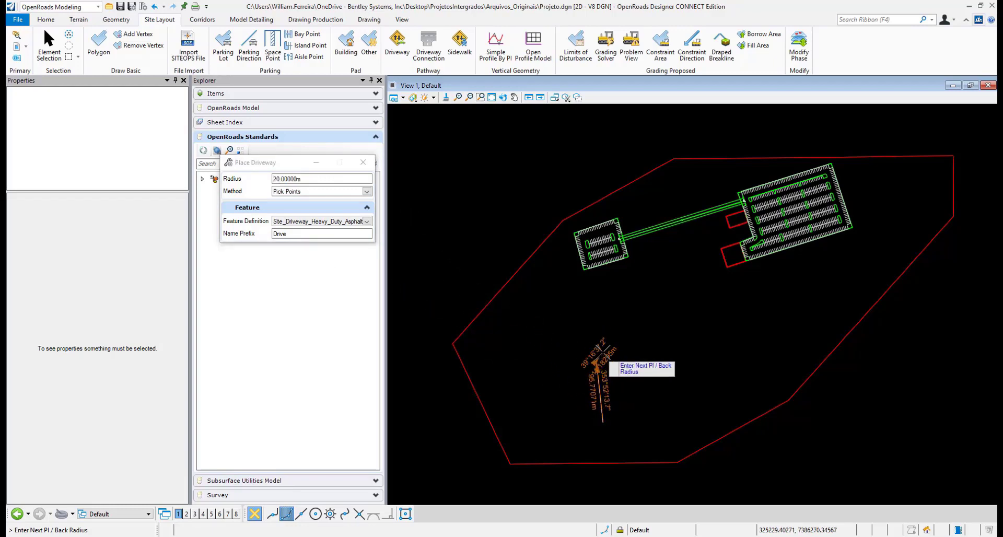
{"action": "left_click", "coordinate": [675, 341]}
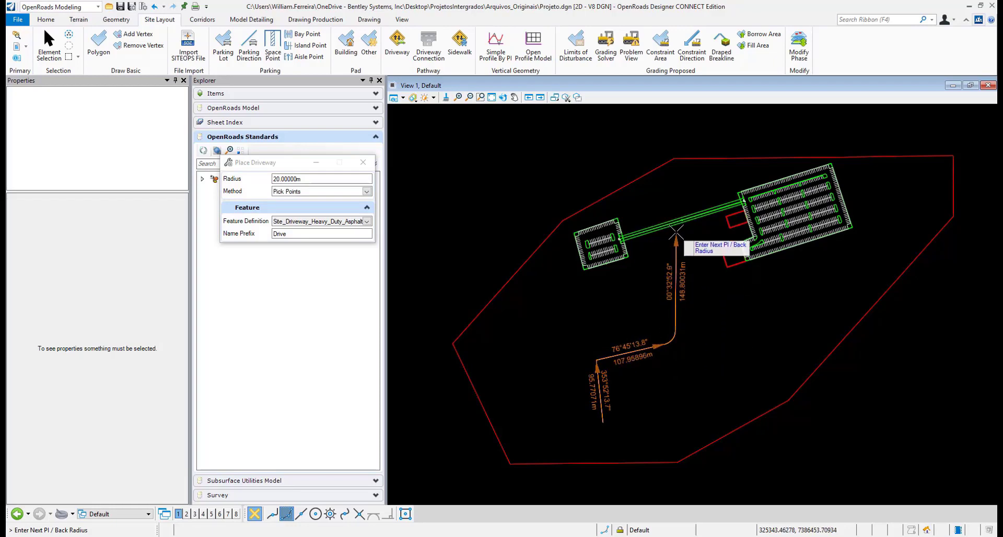
{"action": "scroll", "coordinate": [681, 221], "scroll_direction": "up", "scroll_amount": 2}
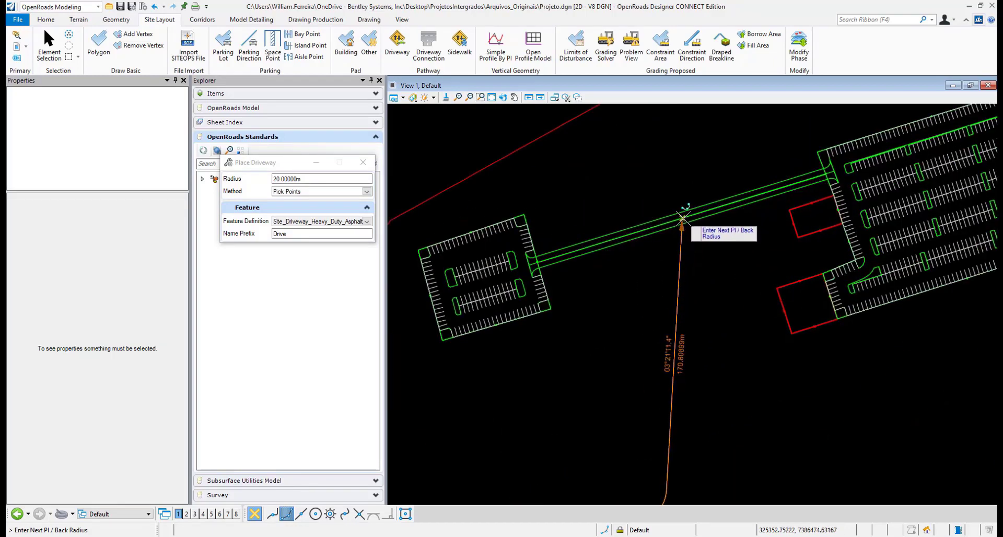
{"action": "right_click", "coordinate": [626, 284]}
{"action": "scroll", "coordinate": [620, 308], "scroll_direction": "down", "scroll_amount": 3}
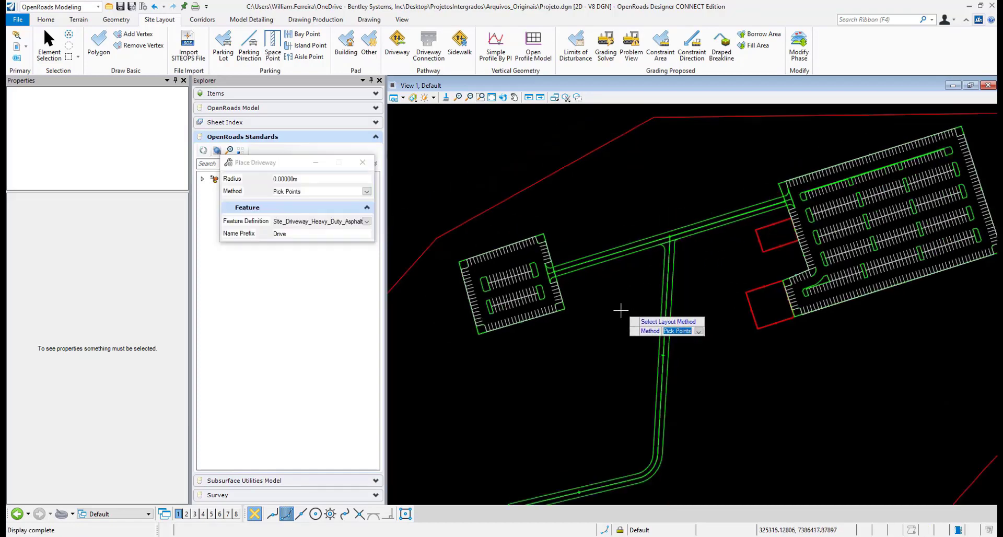
- Move the southern endpoint of the two-bend driveway westward, inside the site boundary
{"action": "scroll", "coordinate": [600, 418], "scroll_direction": "up", "scroll_amount": 2}
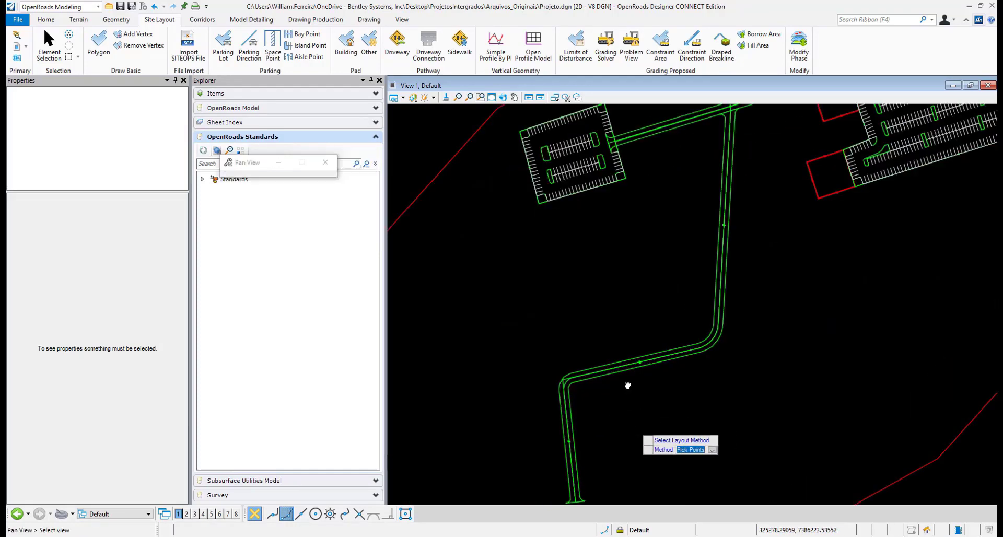
{"action": "scroll", "coordinate": [611, 355], "scroll_direction": "up", "scroll_amount": 1}
{"action": "right_click", "coordinate": [596, 319]}
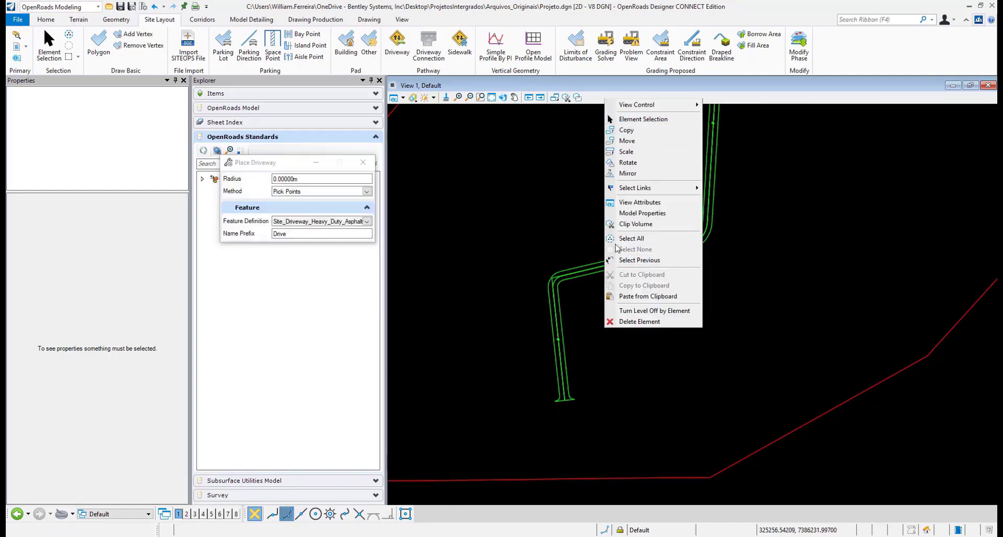
{"action": "left_click", "coordinate": [627, 117]}
{"action": "scroll", "coordinate": [568, 406], "scroll_direction": "up", "scroll_amount": 2}
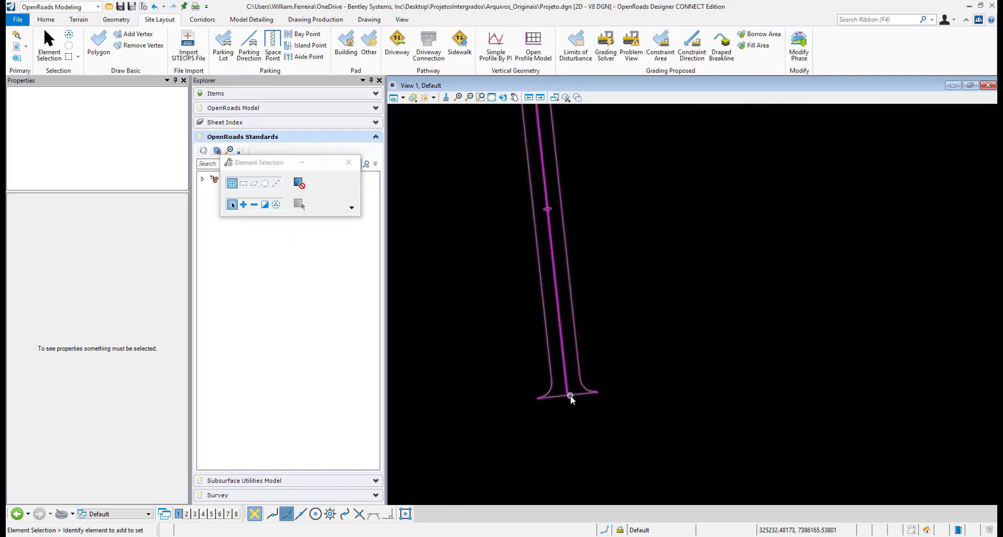
{"action": "left_click", "coordinate": [573, 400]}
{"action": "left_click", "coordinate": [547, 209]}
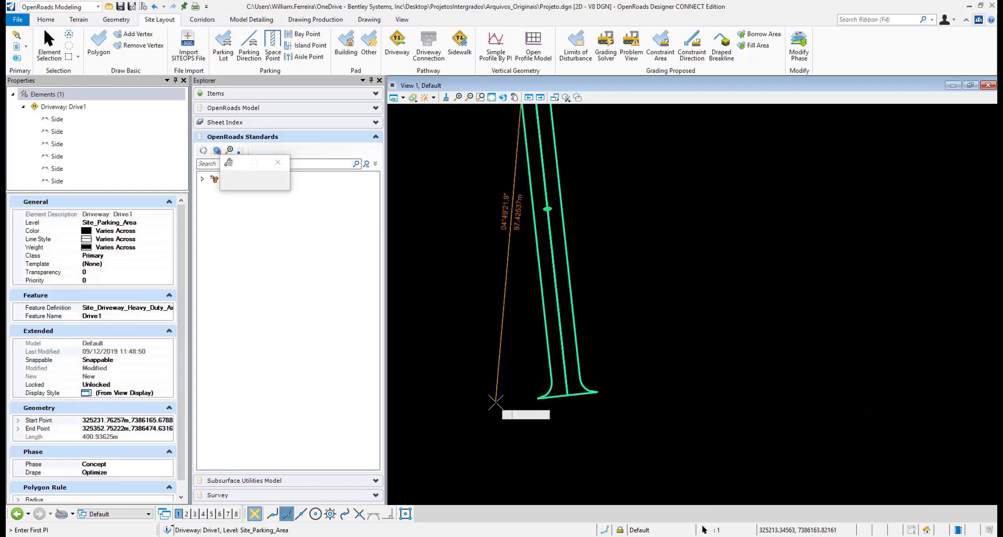
{"action": "left_click", "coordinate": [446, 405]}
{"action": "scroll", "coordinate": [687, 294], "scroll_direction": "down", "scroll_amount": 3}
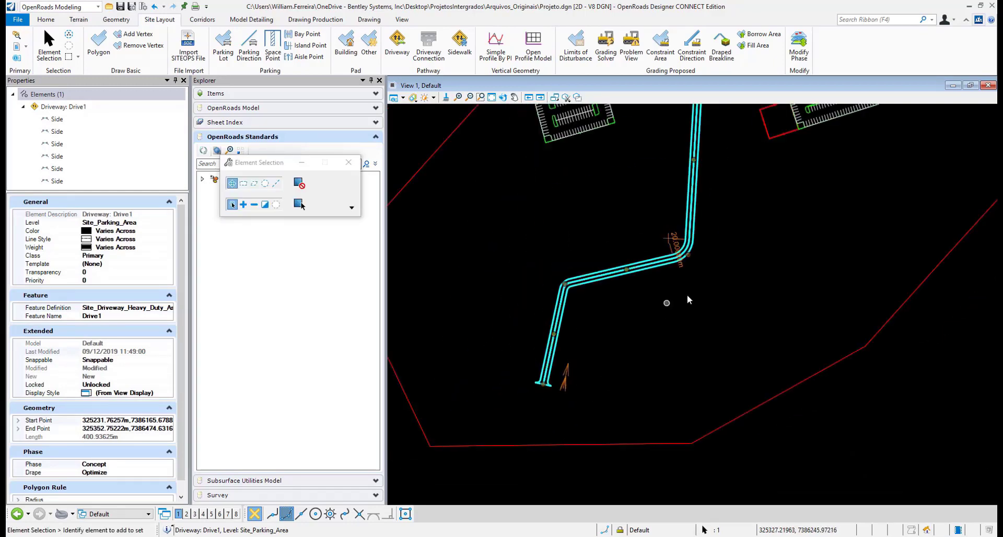
{"action": "scroll", "coordinate": [685, 279], "scroll_direction": "down", "scroll_amount": 3}
{"action": "left_click", "coordinate": [716, 274]}
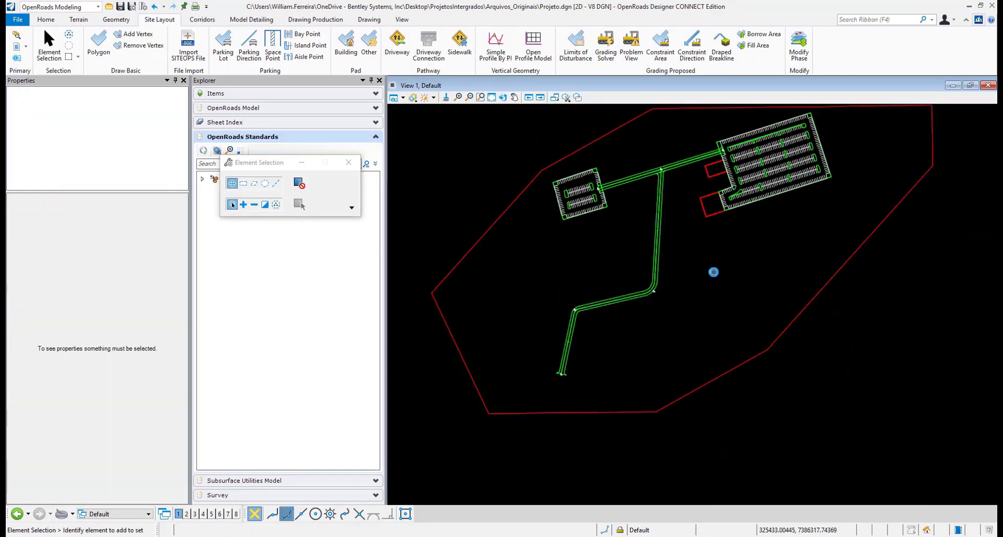
{"action": "scroll", "coordinate": [688, 221], "scroll_direction": "up", "scroll_amount": 2}
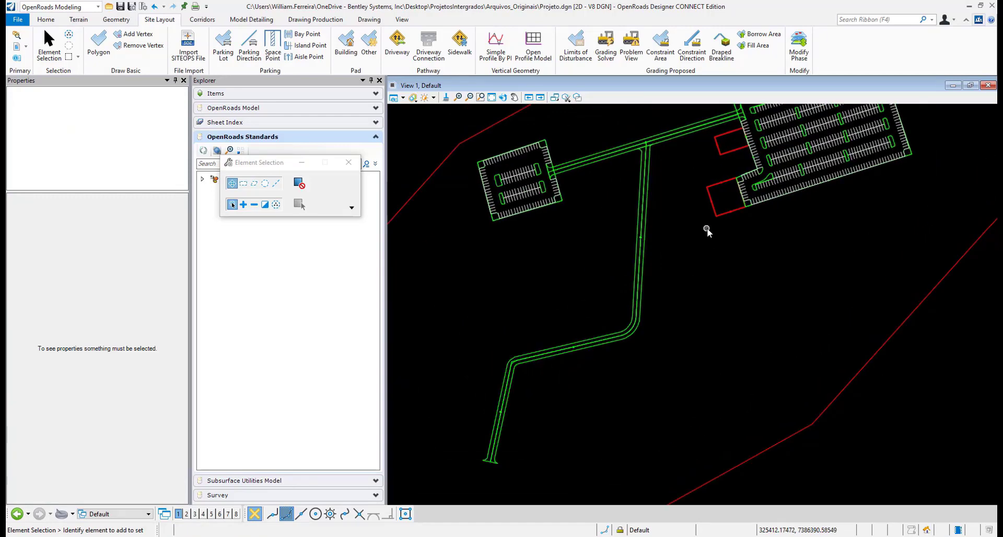
- Place a four-cornered Site_Median_Grass pad by picking points, about 112 m by 76 m, south of the small parking lot
{"action": "left_click", "coordinate": [347, 47]}
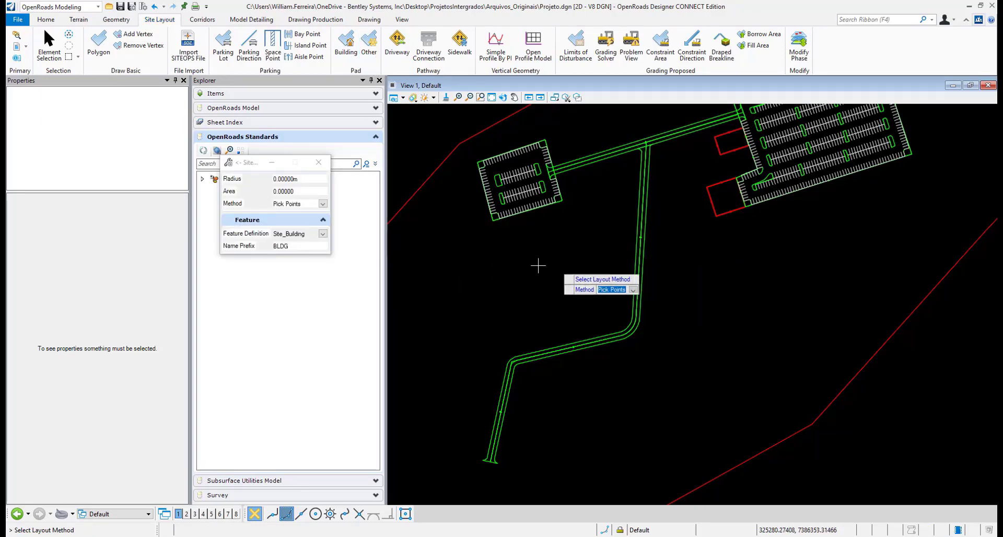
{"action": "left_click", "coordinate": [475, 263]}
{"action": "left_click", "coordinate": [458, 264]}
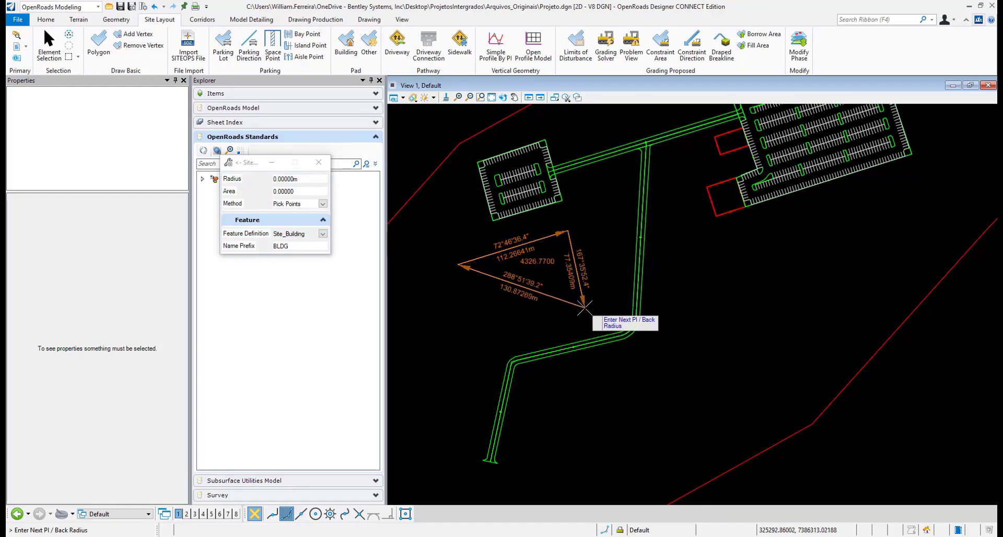
{"action": "left_click", "coordinate": [584, 306]}
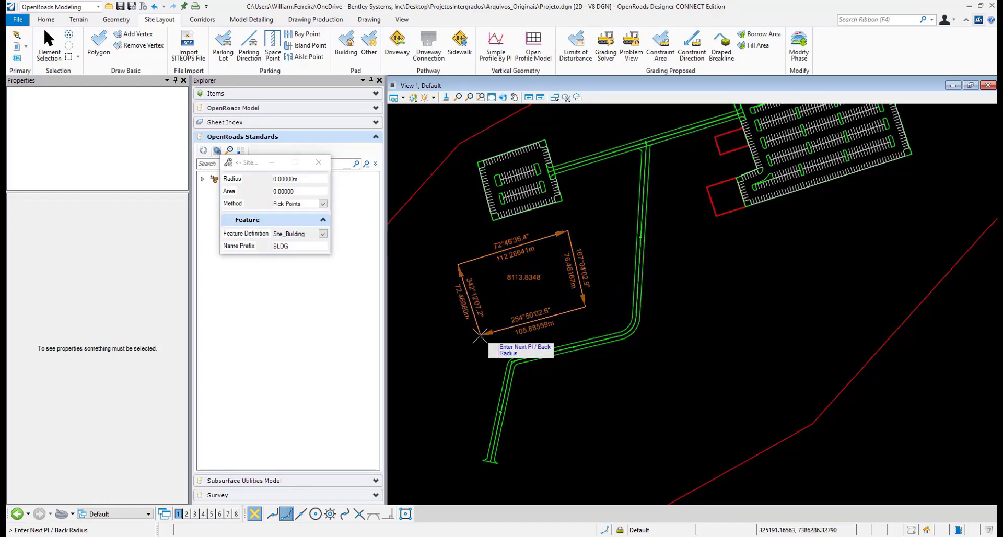
{"action": "left_click", "coordinate": [322, 234]}
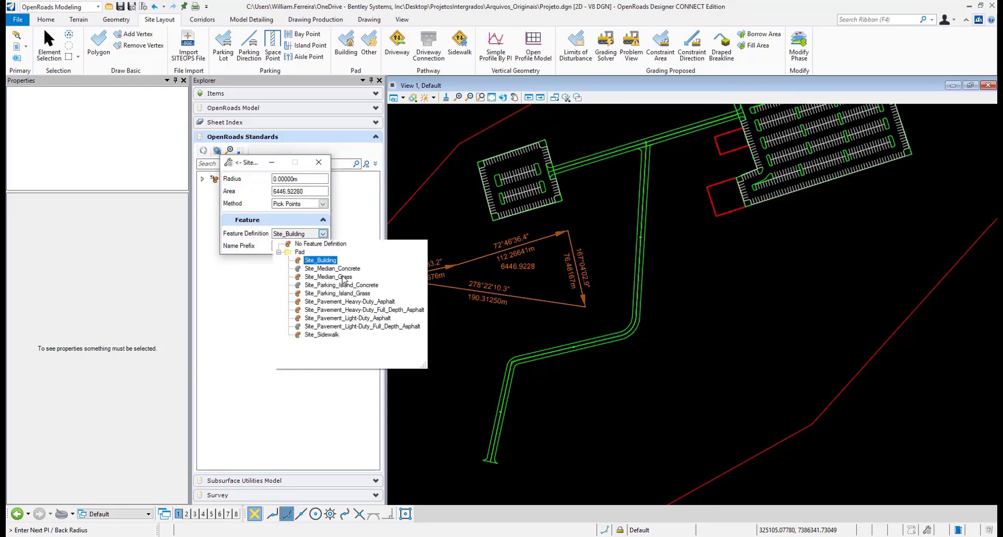
{"action": "left_click", "coordinate": [334, 277]}
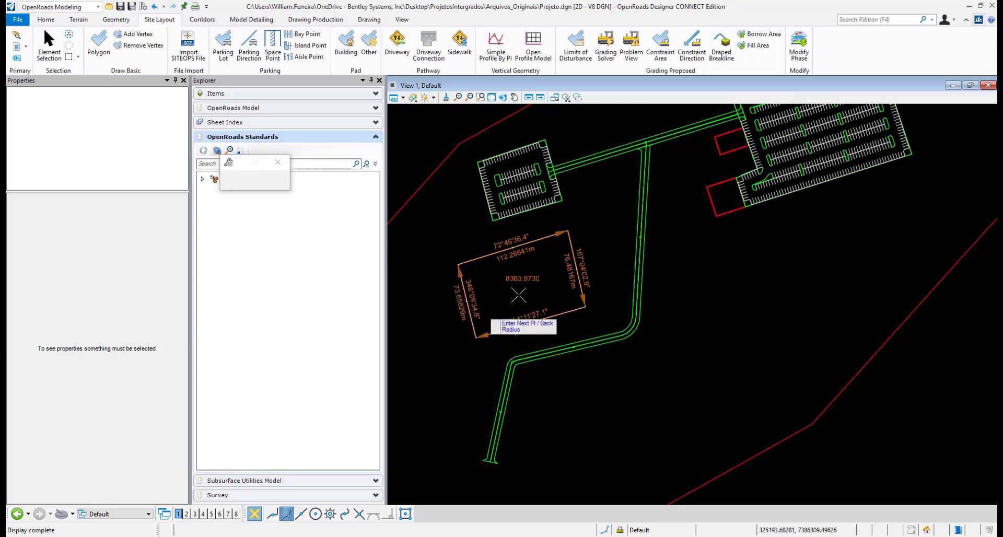
{"action": "right_click", "coordinate": [532, 285]}
{"action": "right_click", "coordinate": [548, 273]}
- Move the grass pad's southeast corner slightly eastward
{"action": "left_click", "coordinate": [595, 293]}
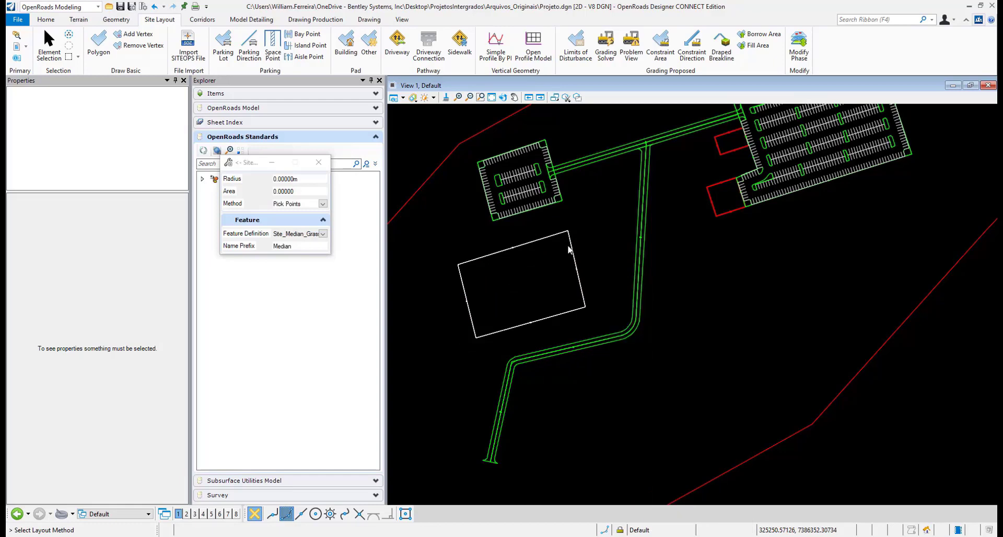
{"action": "left_click", "coordinate": [577, 264]}
{"action": "left_click_drag", "start_coordinate": [586, 307], "coordinate": [592, 307]}
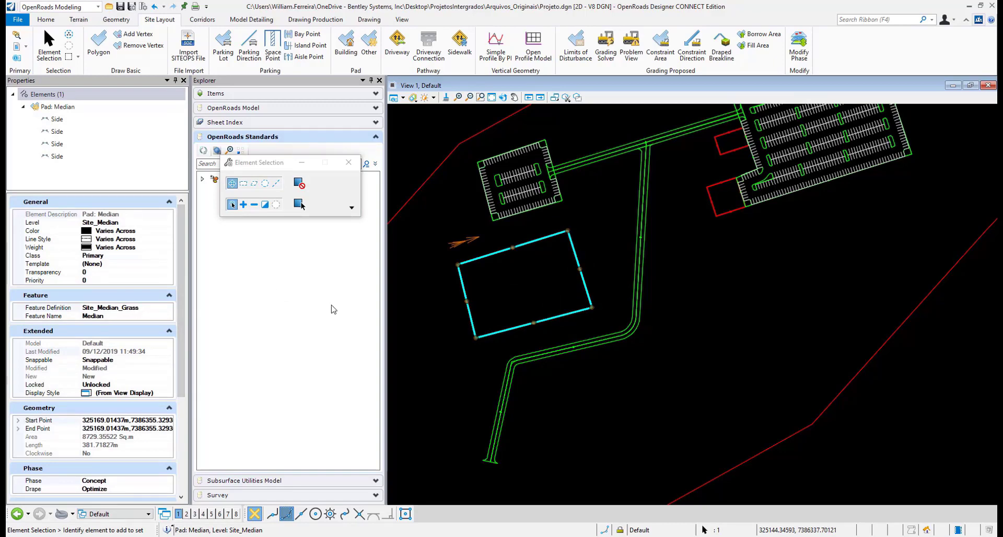
{"action": "left_click", "coordinate": [519, 276]}
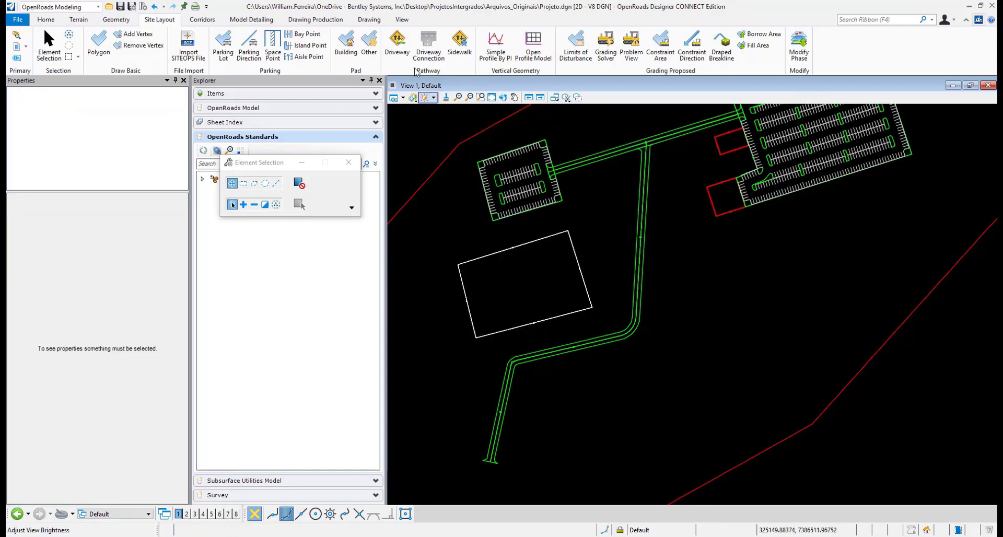
- Place a straight Site_Driveway_Heavy_Duty_Asphalt driveway about 57 m long from the grass pad's east edge to the two-bend driveway
{"action": "left_click", "coordinate": [397, 44]}
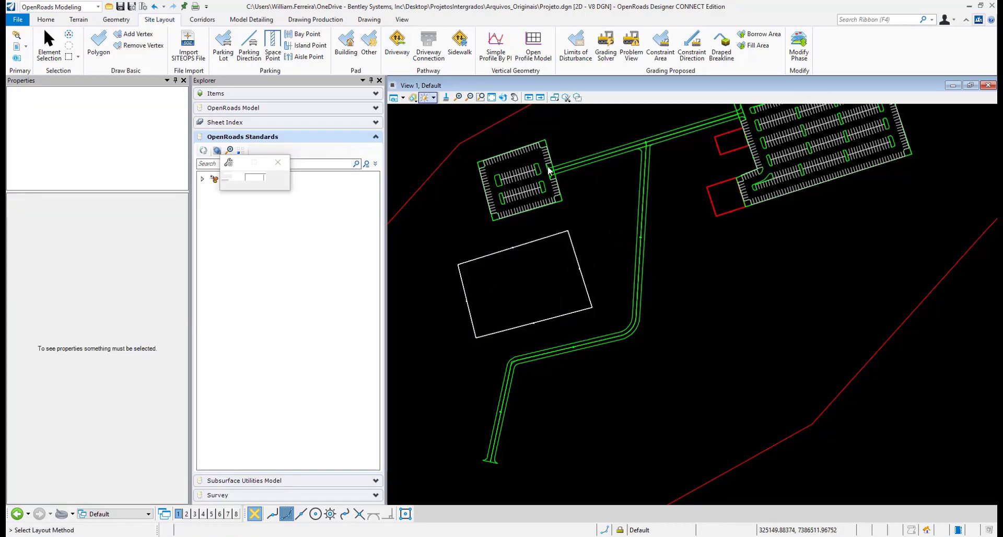
{"action": "left_click", "coordinate": [580, 269]}
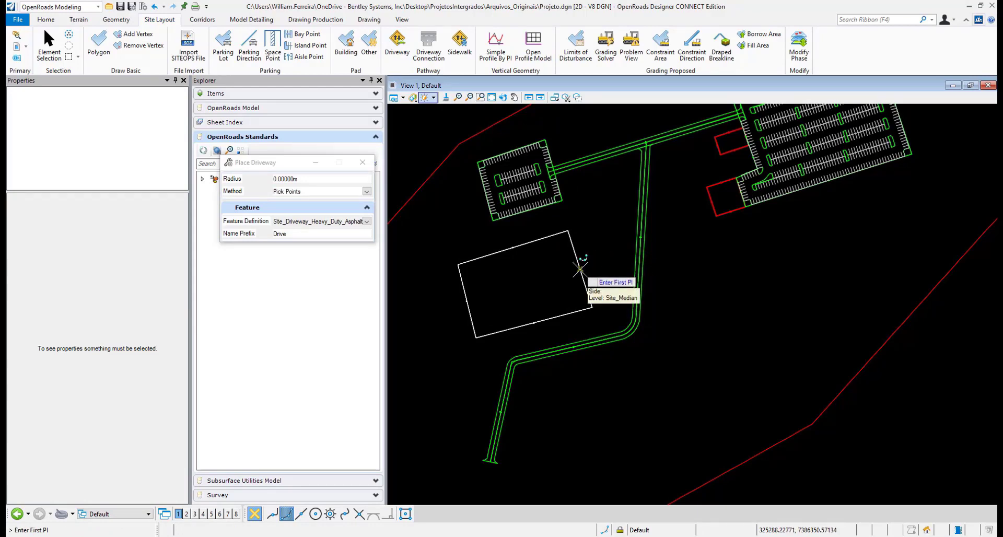
{"action": "left_click", "coordinate": [580, 270]}
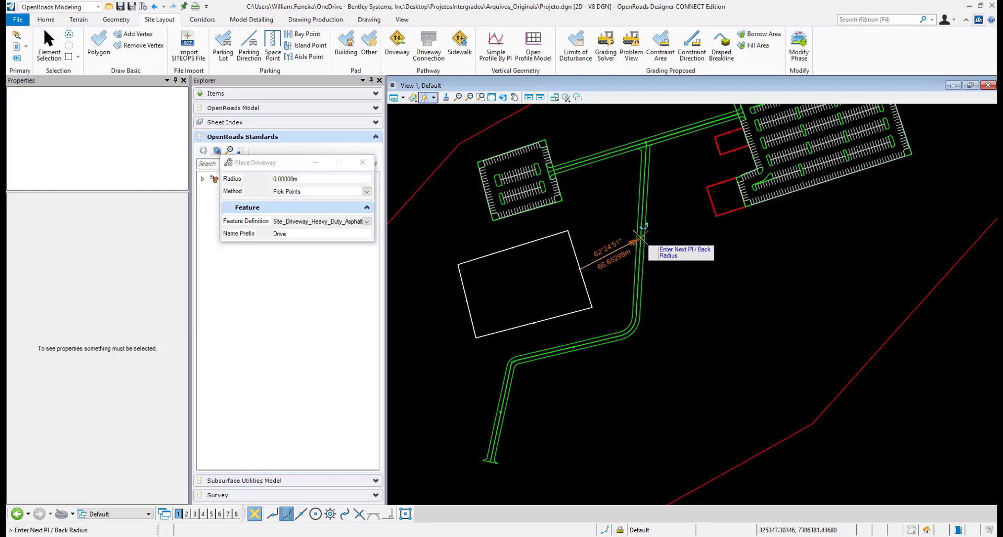
{"action": "scroll", "coordinate": [638, 269], "scroll_direction": "up", "scroll_amount": 2}
{"action": "scroll", "coordinate": [638, 269], "scroll_direction": "up", "scroll_amount": 5}
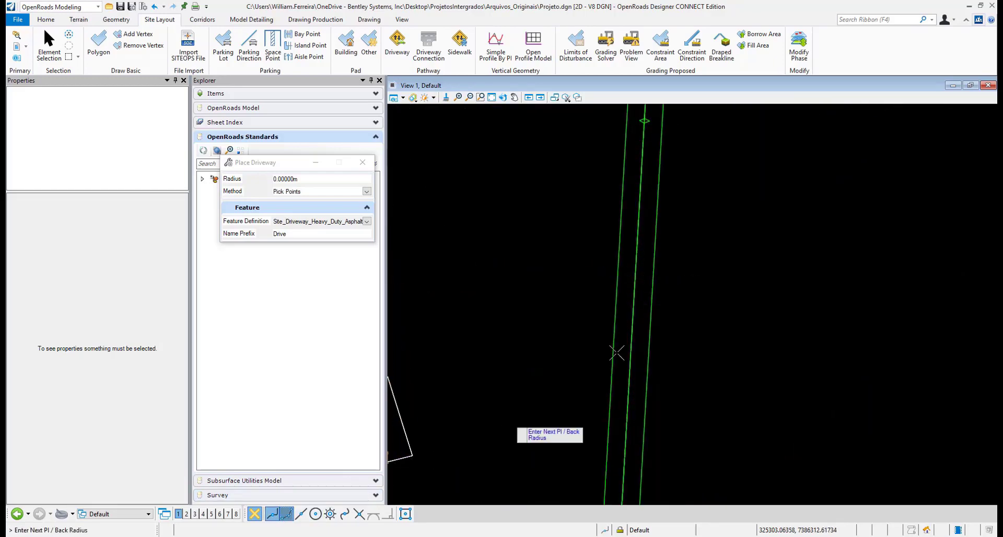
{"action": "left_click", "coordinate": [632, 321]}
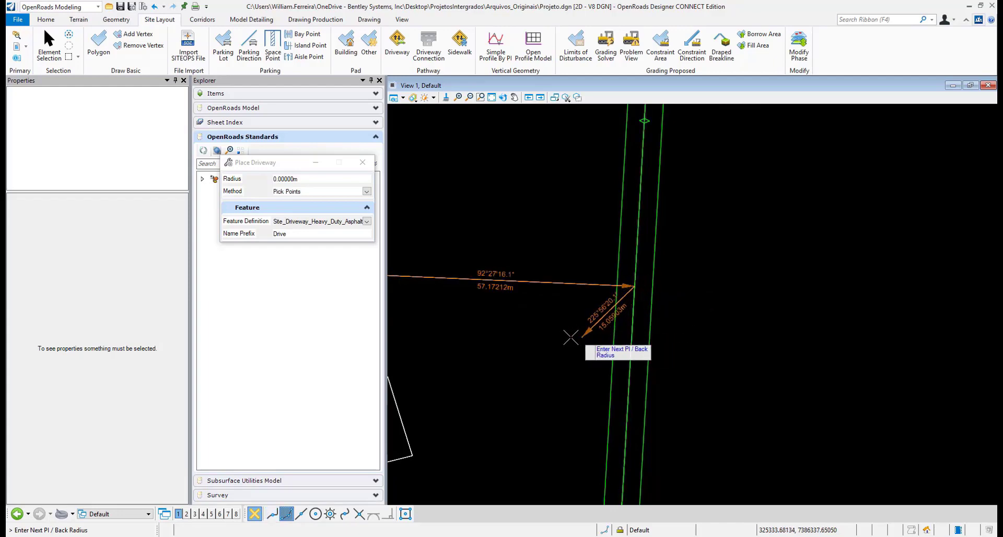
{"action": "right_click", "coordinate": [568, 333]}
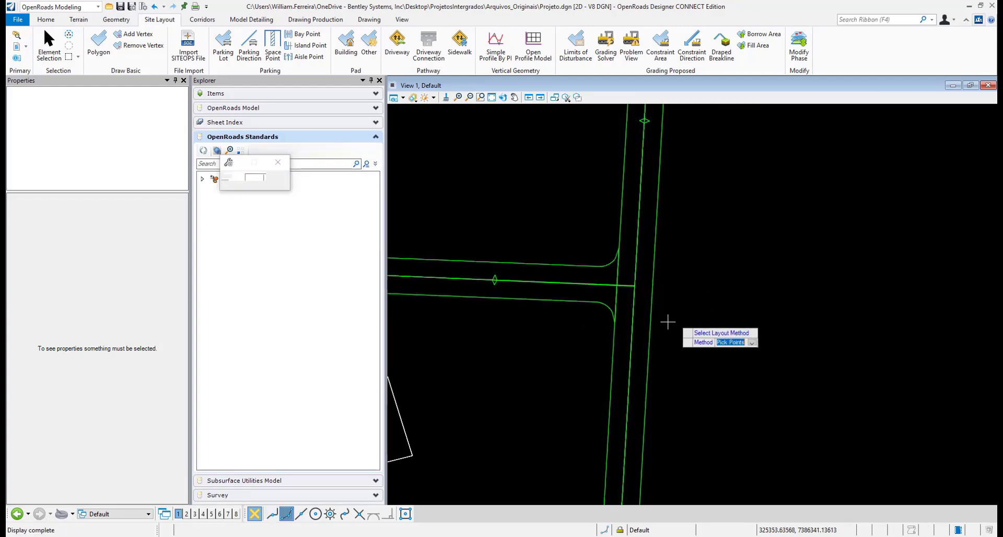
- Extend the short driveway's west end into the grass pad, making the driveway about 70 m long
{"action": "scroll", "coordinate": [616, 340], "scroll_direction": "down", "scroll_amount": 3}
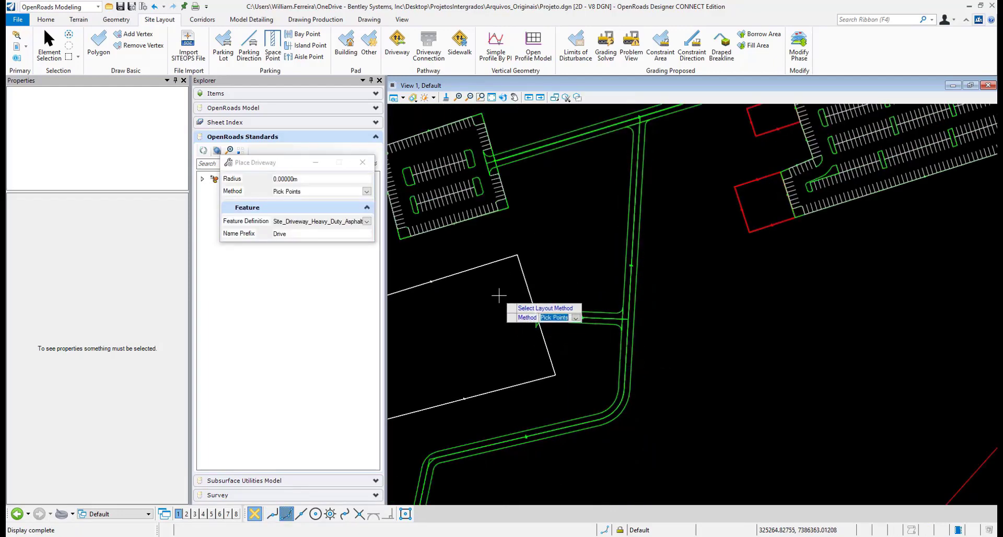
{"action": "right_click", "coordinate": [508, 303]}
{"action": "left_click", "coordinate": [535, 321]}
{"action": "scroll", "coordinate": [537, 317], "scroll_direction": "up", "scroll_amount": 3}
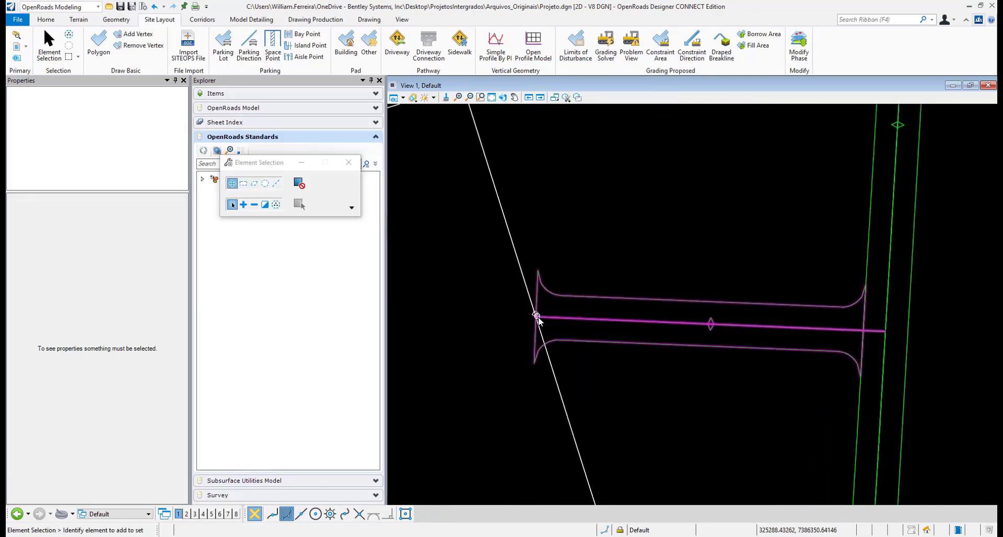
{"action": "left_click", "coordinate": [537, 316]}
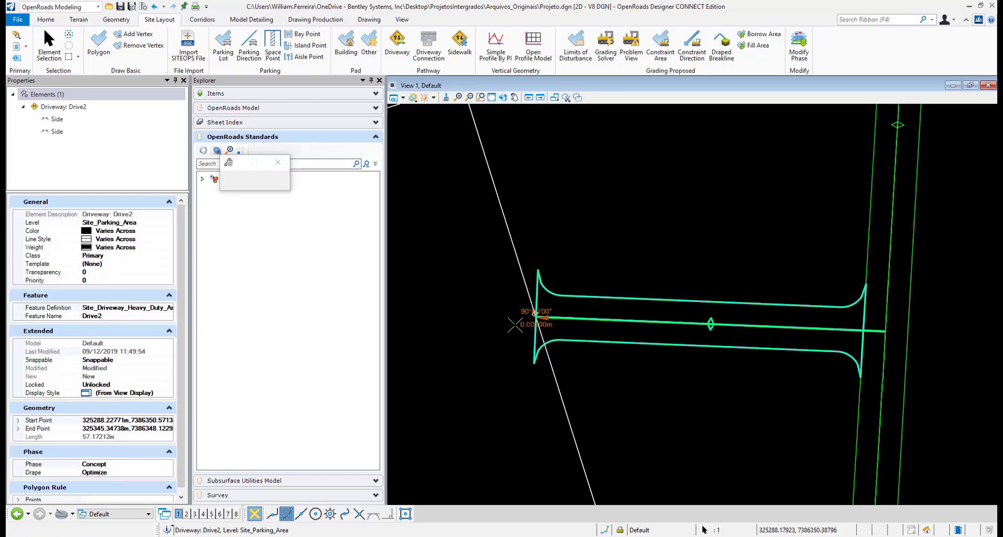
{"action": "left_click", "coordinate": [460, 342]}
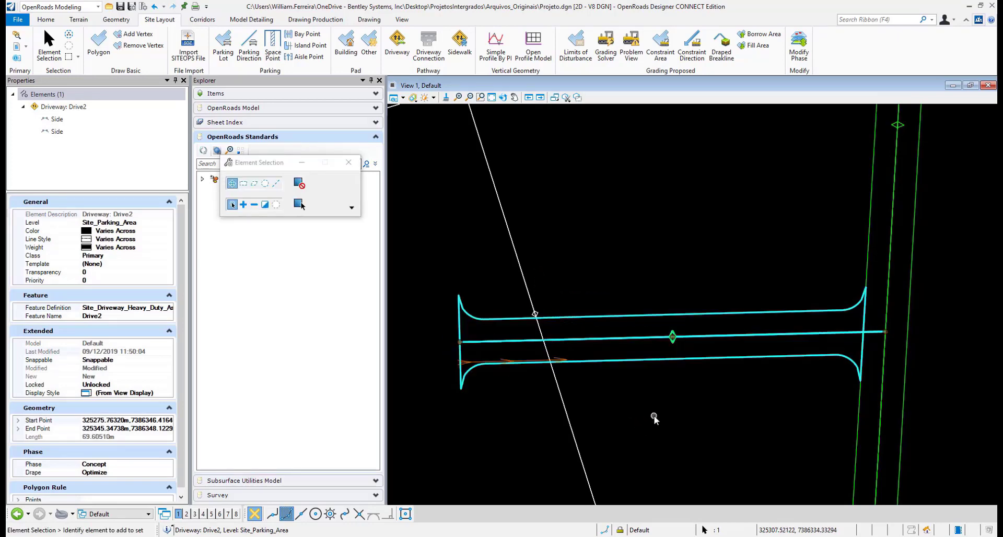
{"action": "scroll", "coordinate": [654, 418], "scroll_direction": "down", "scroll_amount": 4}
{"action": "left_click", "coordinate": [712, 274]}
{"action": "scroll", "coordinate": [719, 283], "scroll_direction": "down", "scroll_amount": 2}
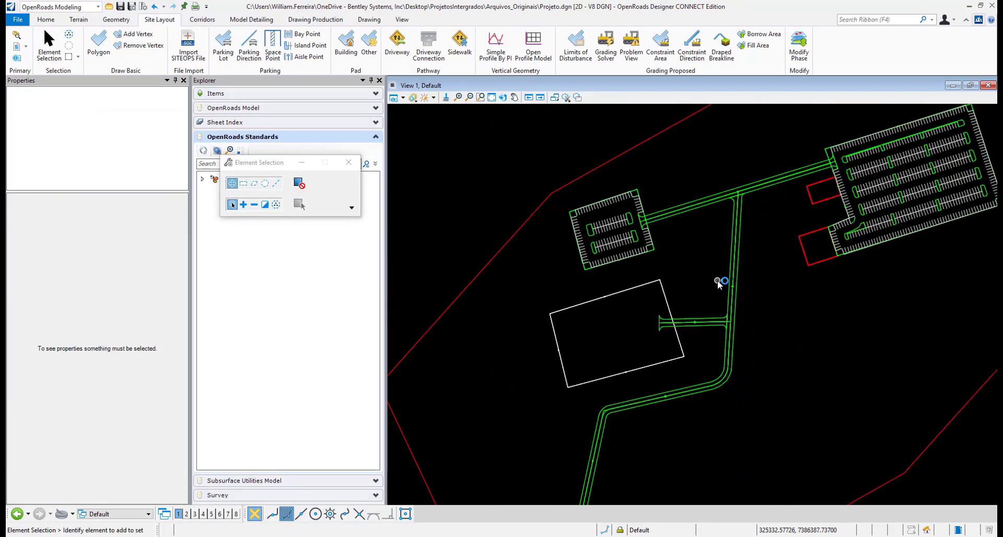
- Run the Grading Solver on the complete site layout and close the Landscape 3D Viewer
{"action": "scroll", "coordinate": [721, 288], "scroll_direction": "up", "scroll_amount": 5}
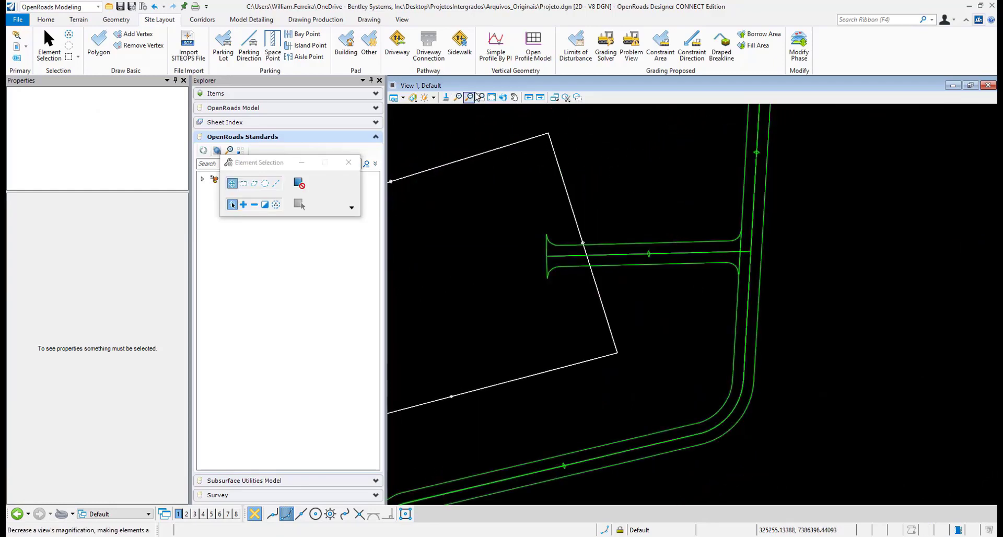
{"action": "left_click", "coordinate": [491, 98]}
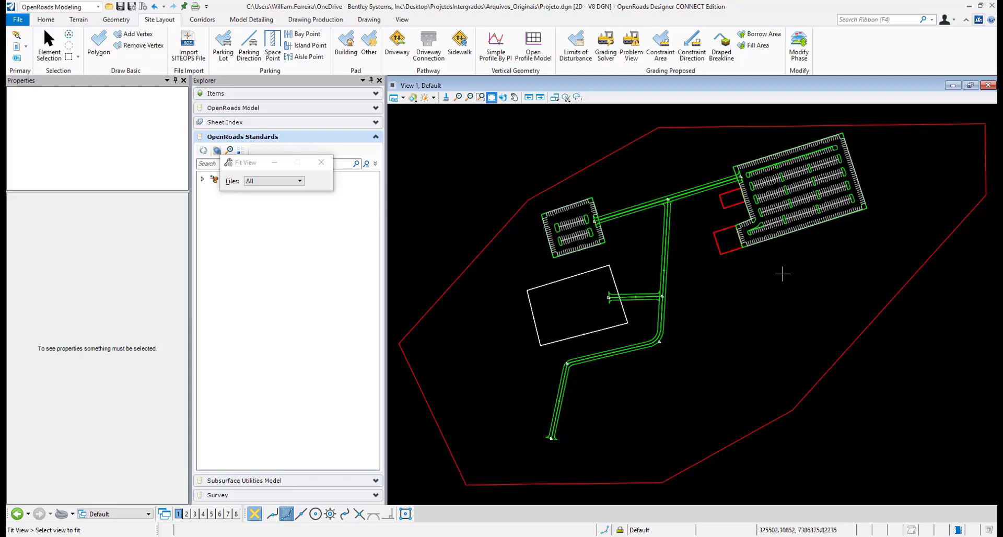
{"action": "left_click", "coordinate": [608, 52]}
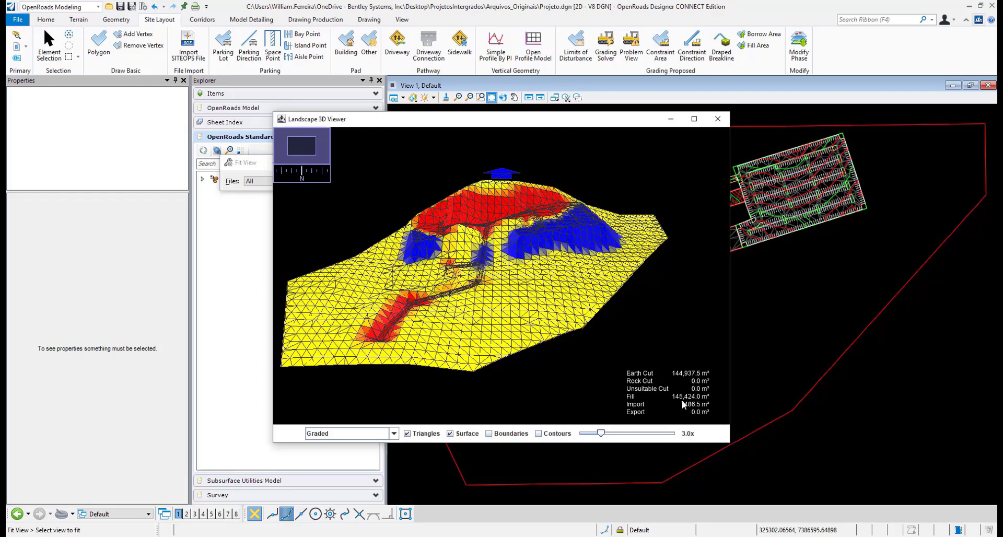
{"action": "left_click", "coordinate": [716, 121]}
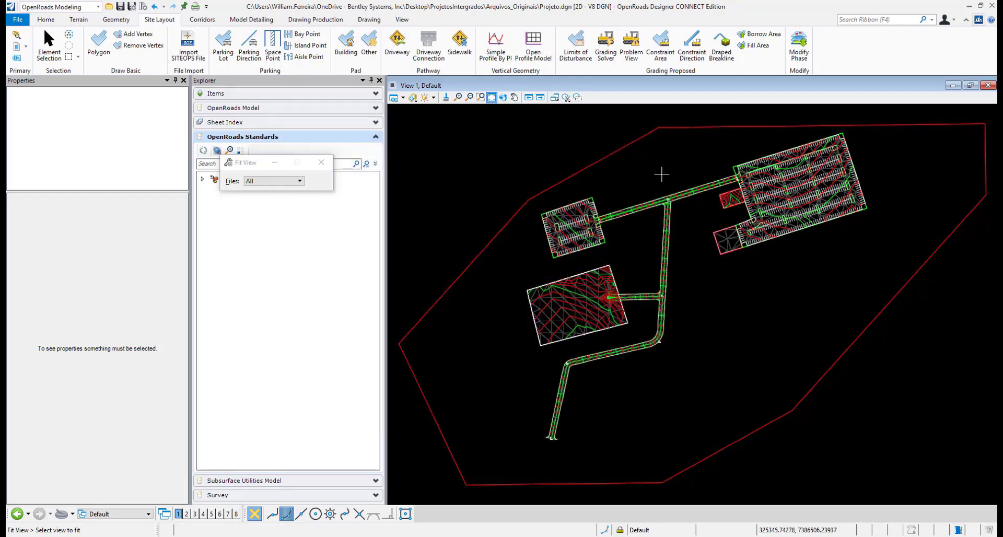
- Set the phase of all pads, parking lots and driveways inside the site boundary to Final
{"action": "left_click", "coordinate": [654, 173]}
{"action": "scroll", "coordinate": [696, 225], "scroll_direction": "down", "scroll_amount": 2}
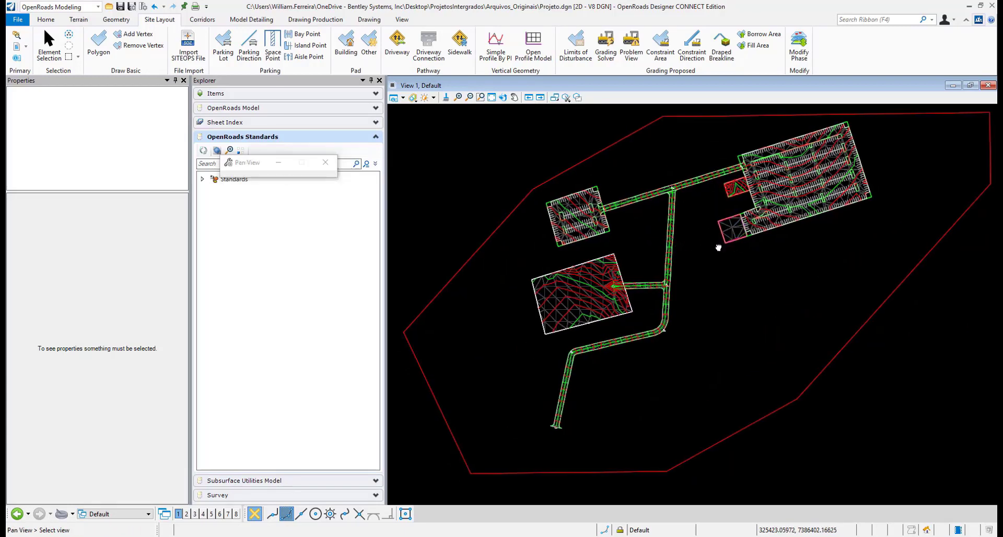
{"action": "middle_click_drag", "start_coordinate": [732, 244], "coordinate": [706, 259]}
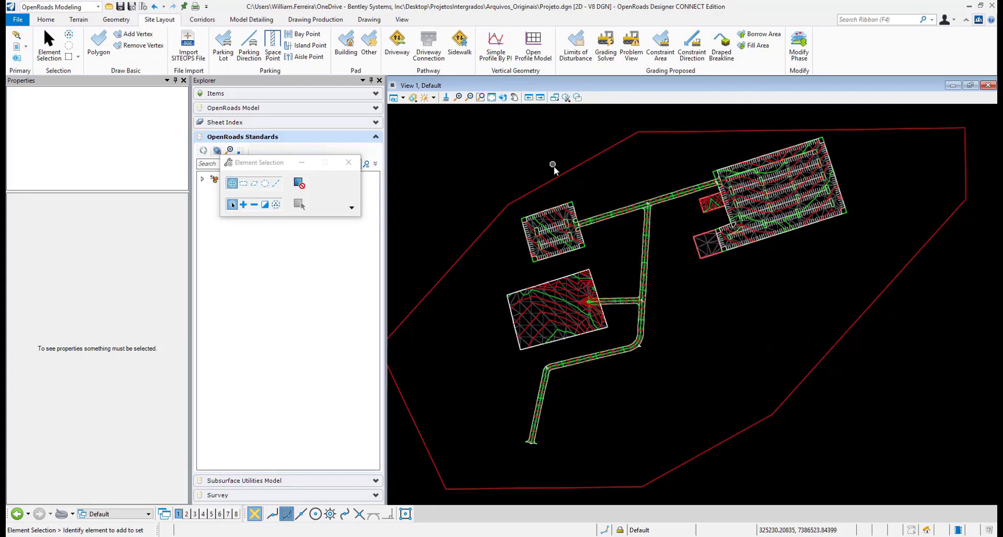
{"action": "scroll", "coordinate": [551, 167], "scroll_direction": "down", "scroll_amount": 2}
{"action": "mouse_move", "coordinate": [448, 121]}
{"action": "left_mouse_down"}
{"action": "mouse_move", "coordinate": [524, 160]}
{"action": "mouse_move", "coordinate": [767, 358]}
{"action": "left_mouse_up"}
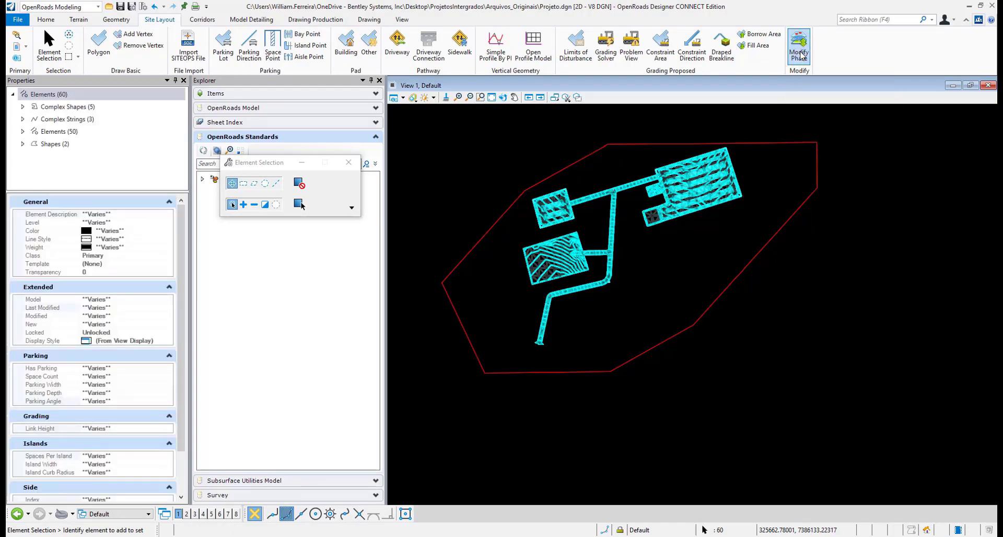
{"action": "left_click", "coordinate": [799, 52]}
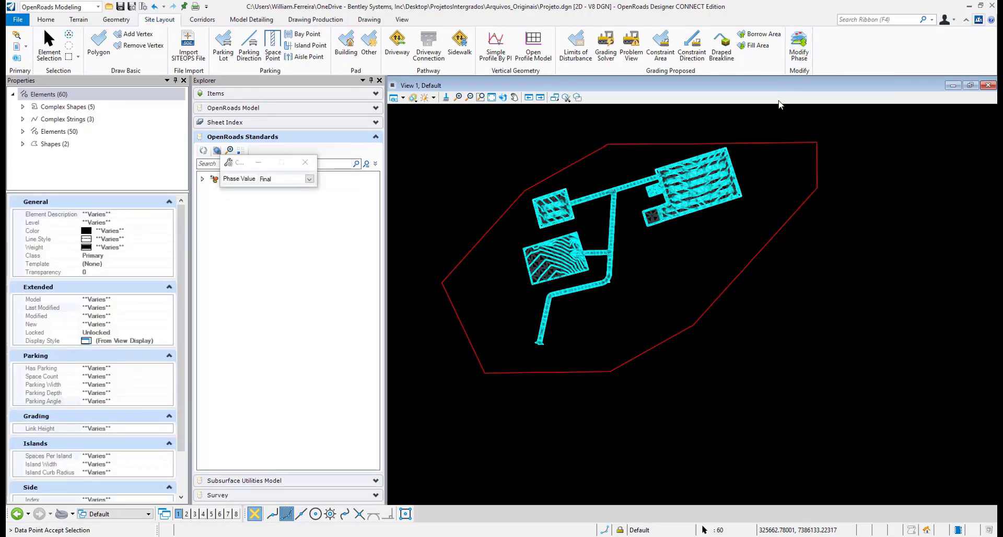
{"action": "left_click", "coordinate": [467, 184]}
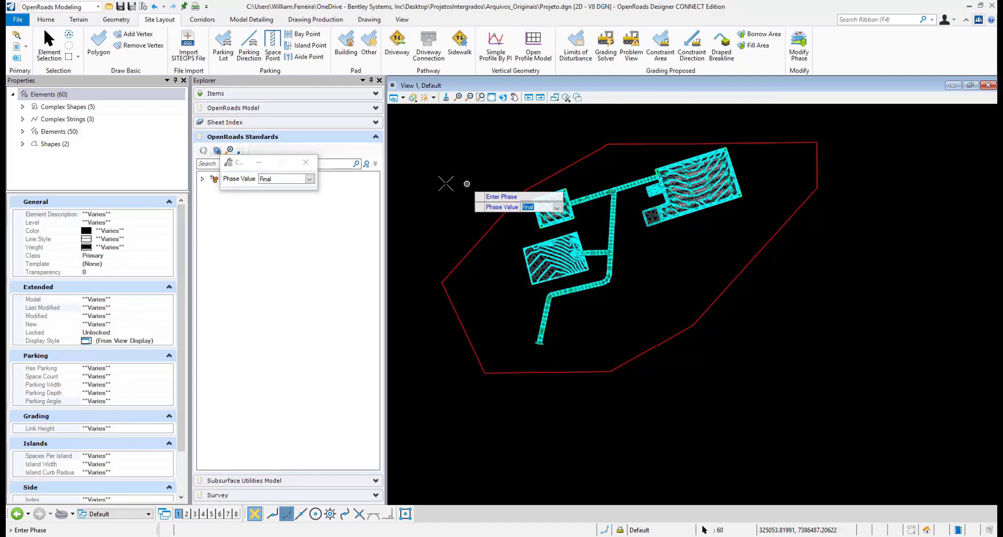
{"action": "left_click", "coordinate": [440, 203]}
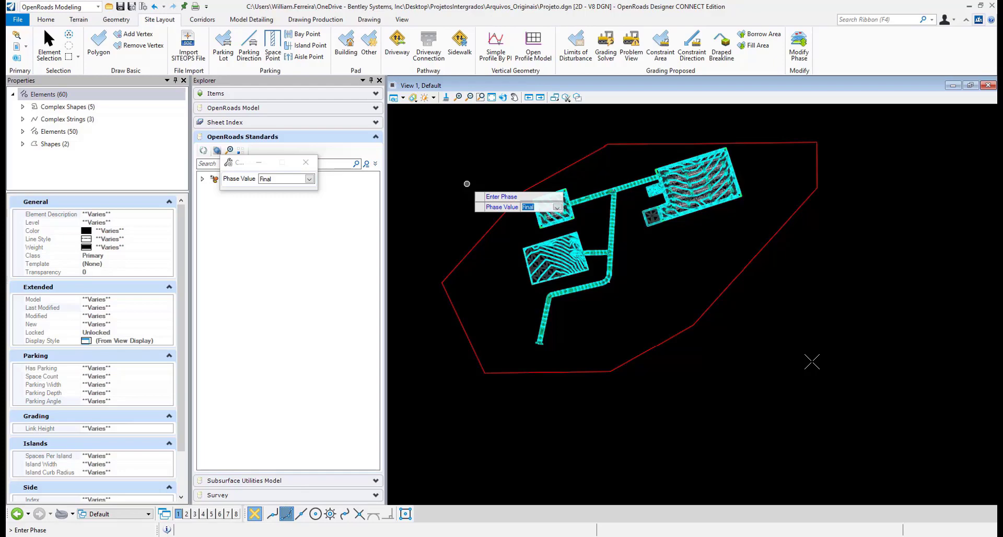
{"action": "left_click", "coordinate": [824, 389]}
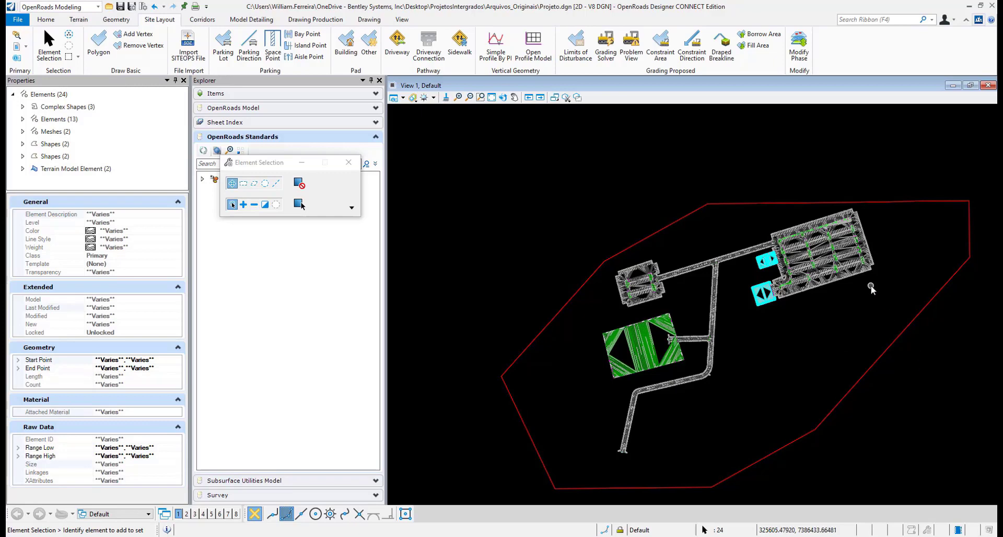
- Show the construction elements in the plan view and hide them again
{"action": "left_click", "coordinate": [404, 100]}
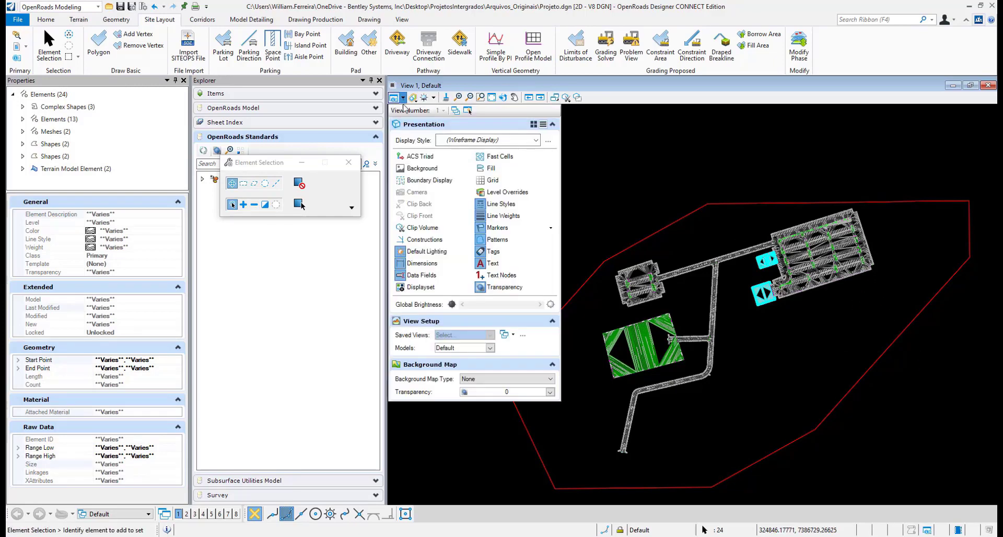
{"action": "left_click", "coordinate": [459, 241]}
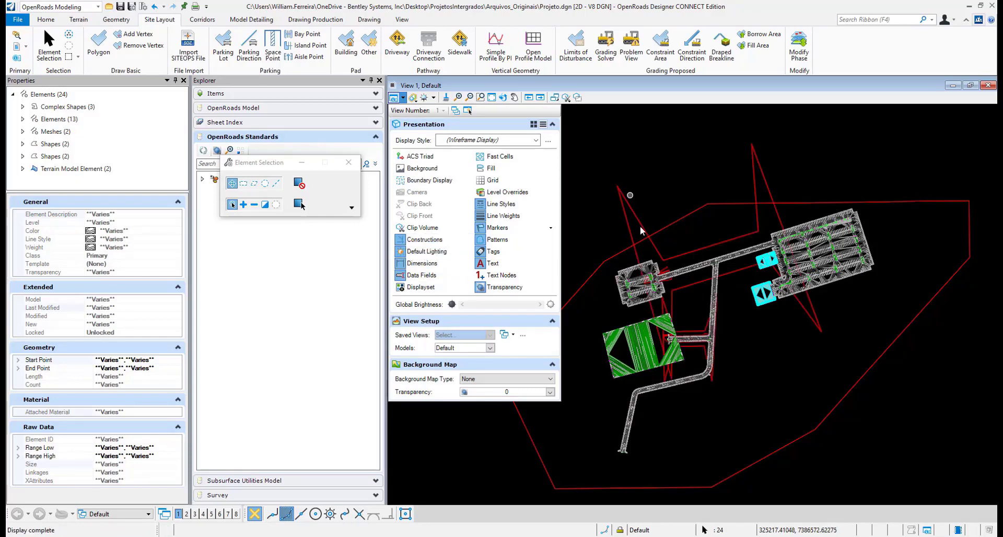
{"action": "left_click", "coordinate": [653, 254]}
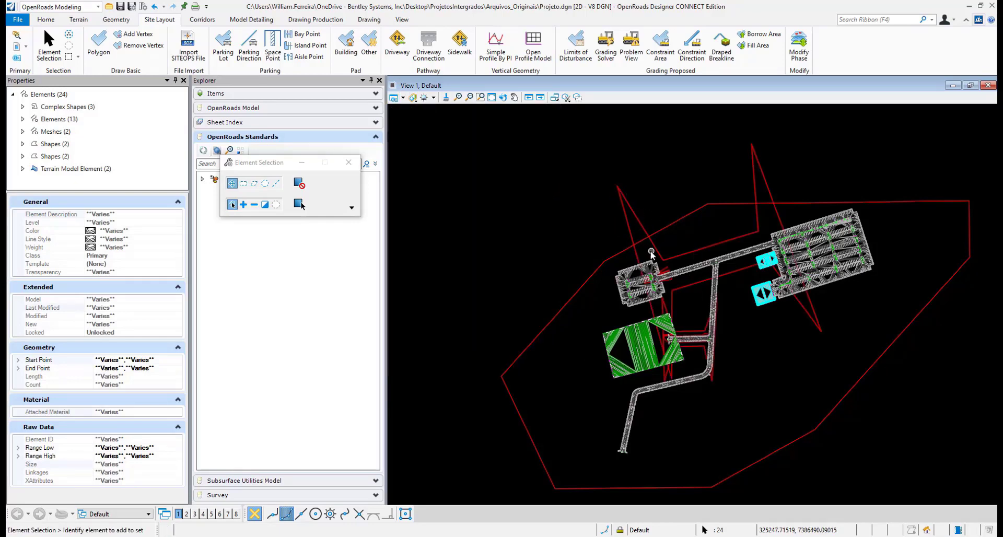
{"action": "left_click", "coordinate": [404, 101]}
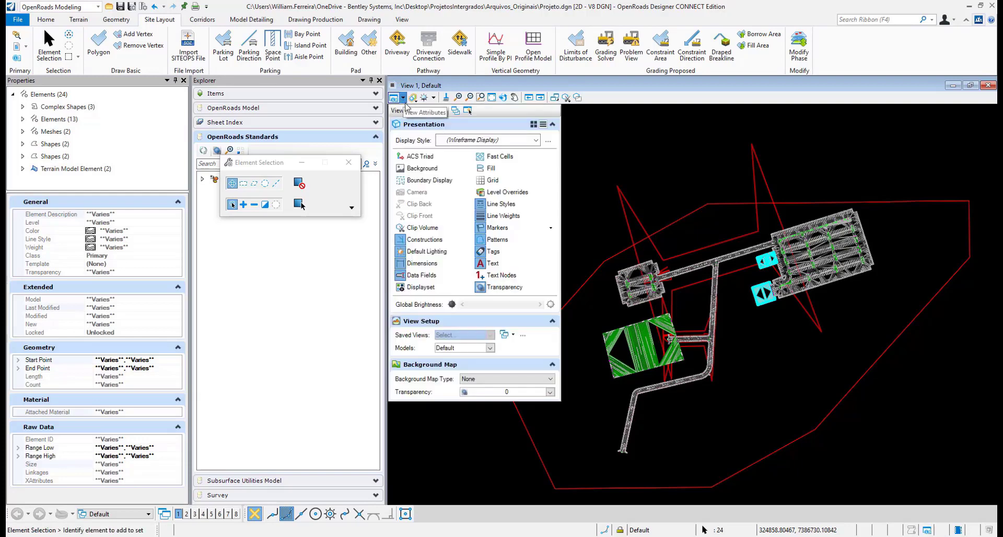
{"action": "left_click", "coordinate": [440, 240]}
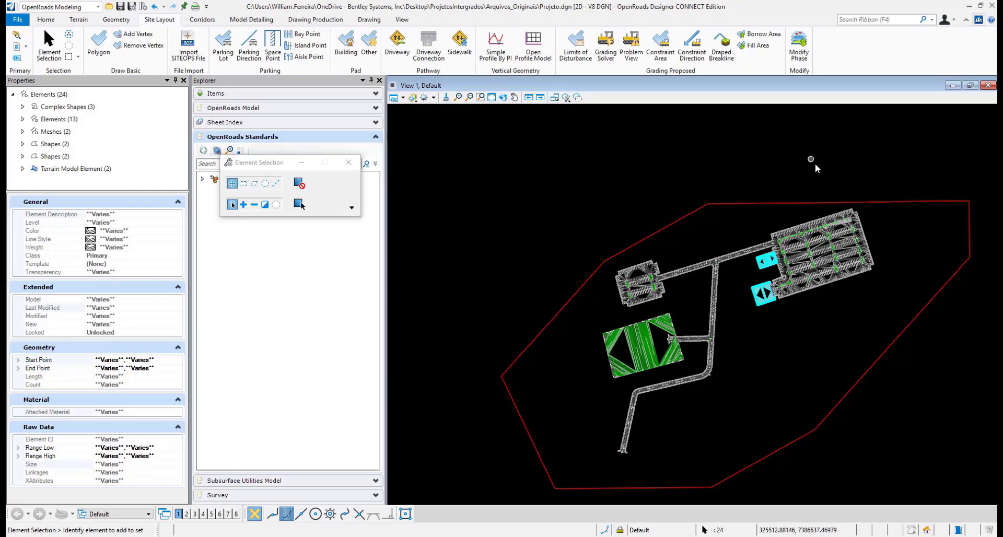
- Split the workspace into plan and 3D views with the 2 Views Plan/3D arrangement
{"action": "right_click", "coordinate": [516, 152]}
{"action": "mouse_move", "coordinate": [556, 163]}
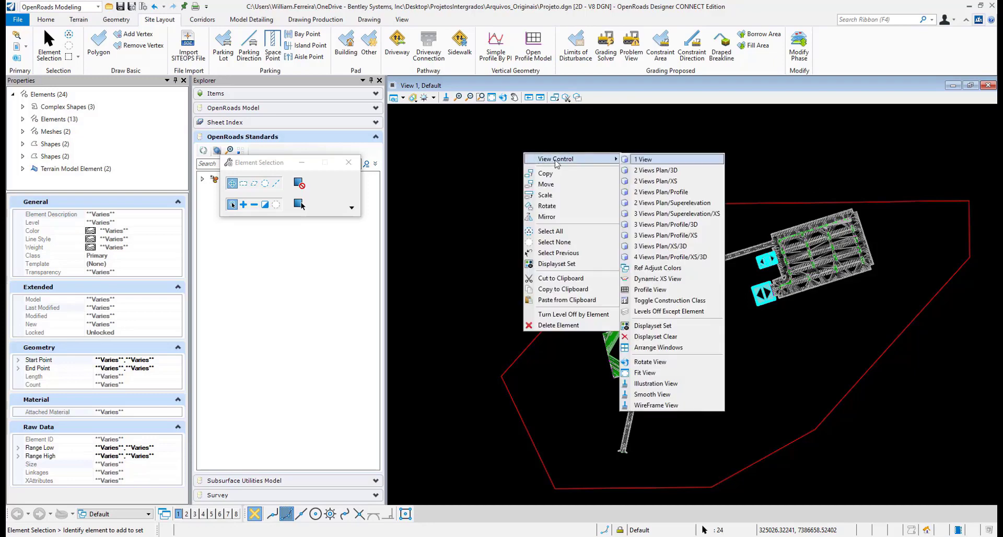
{"action": "left_click", "coordinate": [681, 170]}
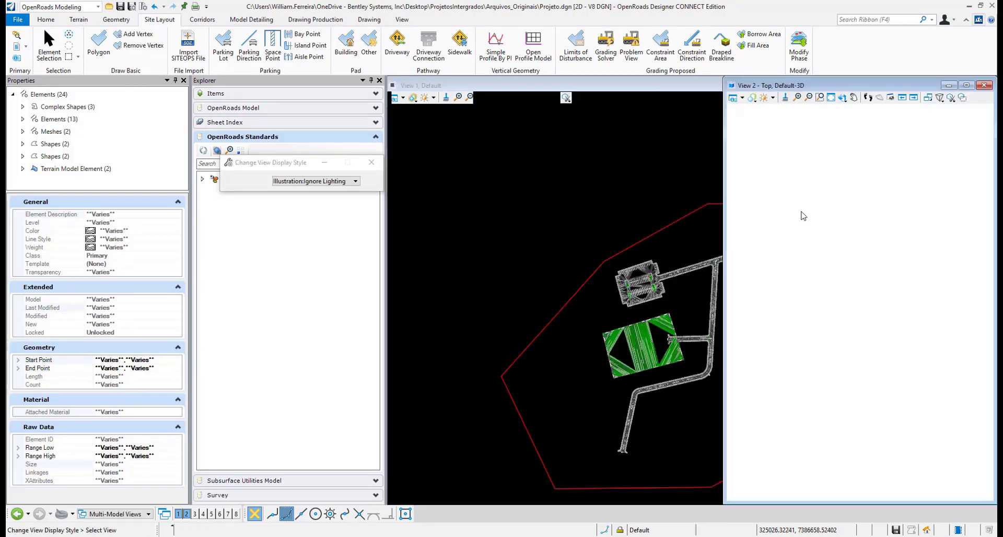
{"action": "scroll", "coordinate": [865, 303], "scroll_direction": "up", "scroll_amount": 4}
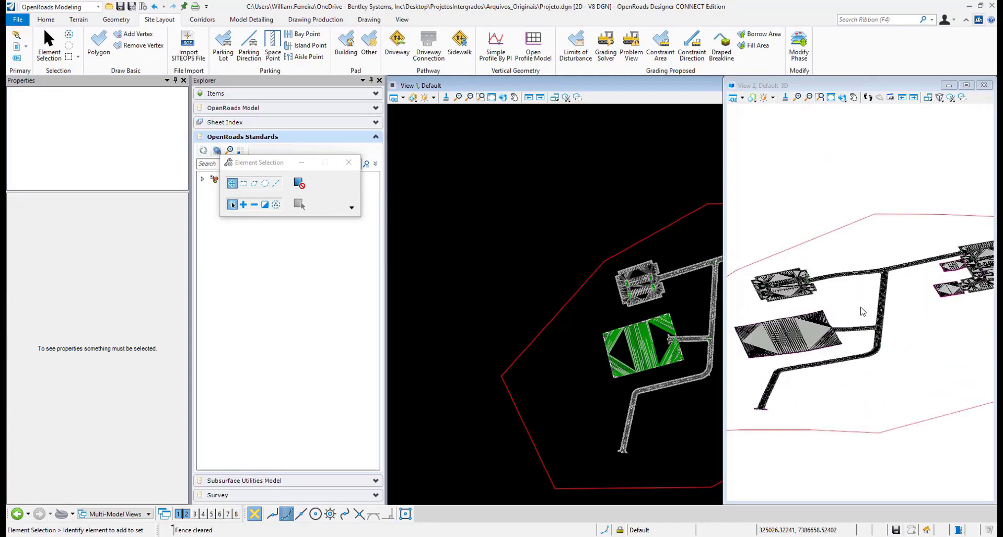
{"action": "scroll", "coordinate": [848, 318], "scroll_direction": "down", "scroll_amount": 5}
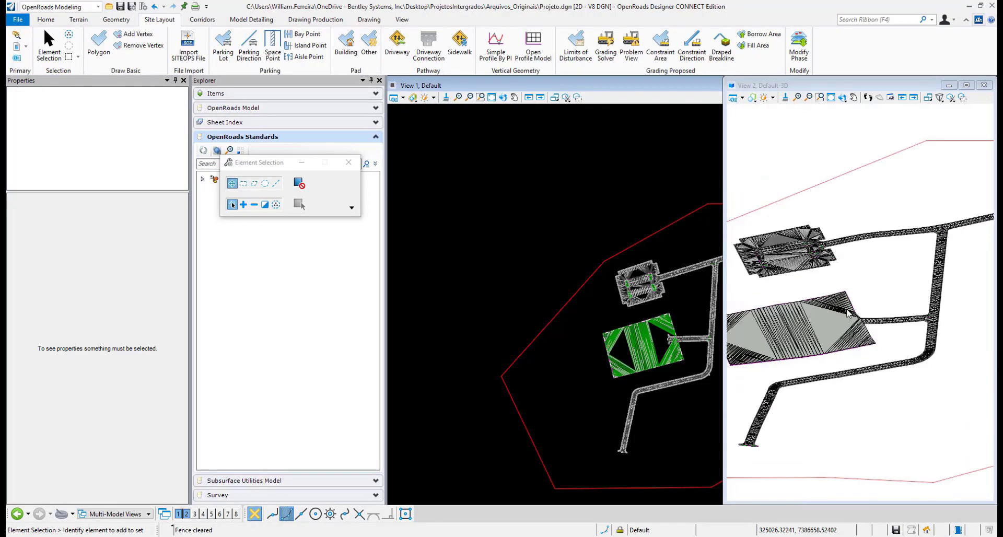
{"action": "mouse_move", "coordinate": [816, 267]}
{"action": "middle_mouse_down"}
{"action": "mouse_move", "coordinate": [794, 257]}
{"action": "mouse_move", "coordinate": [826, 265]}
{"action": "middle_mouse_up"}
{"action": "scroll", "coordinate": [826, 265], "scroll_direction": "up", "scroll_amount": 8}
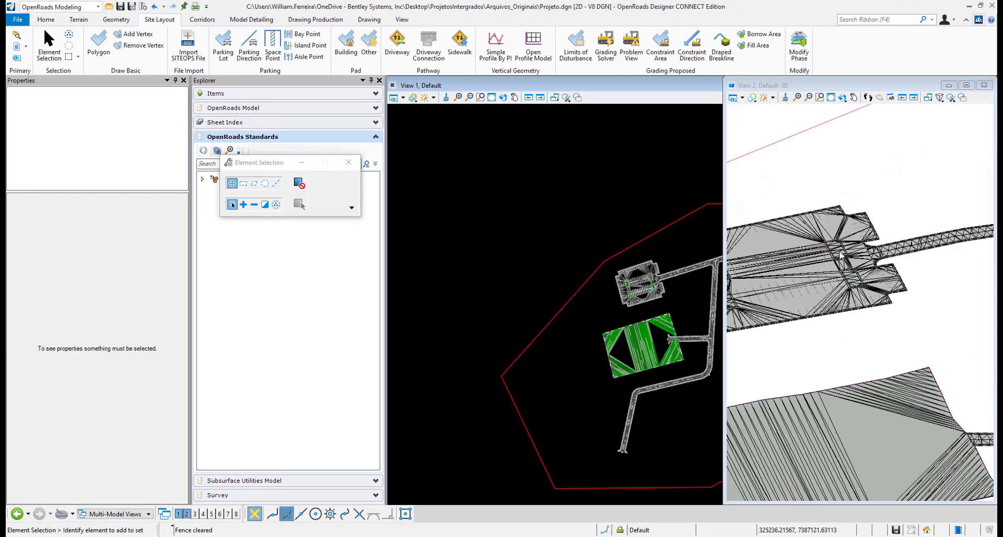
{"action": "scroll", "coordinate": [831, 204], "scroll_direction": "up", "scroll_amount": 3}
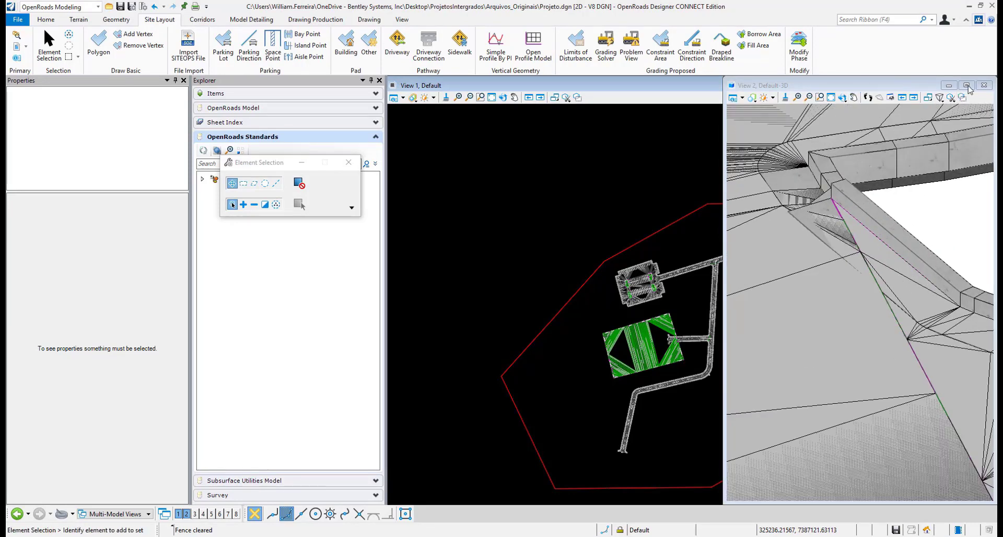
- Close Explorer and Properties and maximize the 3D view around the small parking lot
{"action": "left_click", "coordinate": [380, 80]}
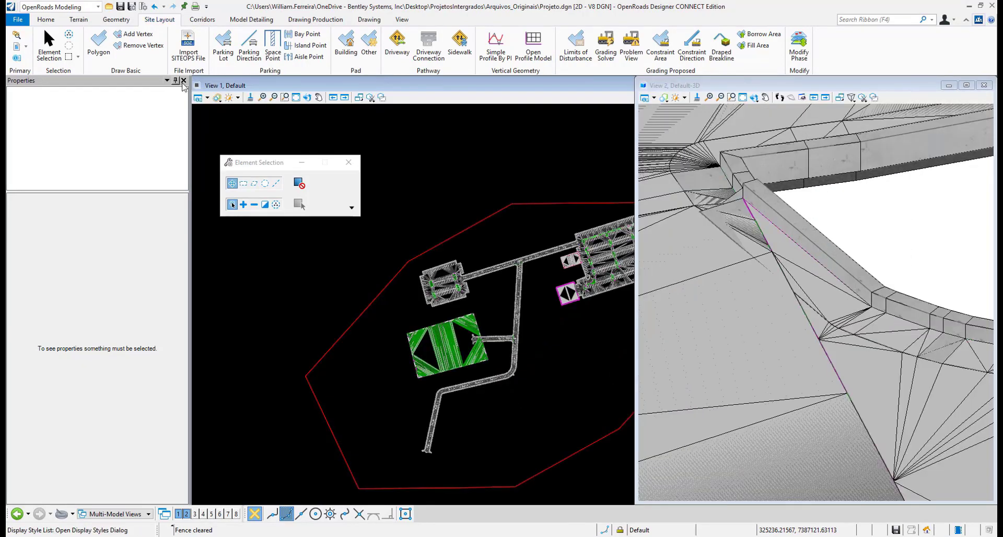
{"action": "left_click", "coordinate": [184, 81]}
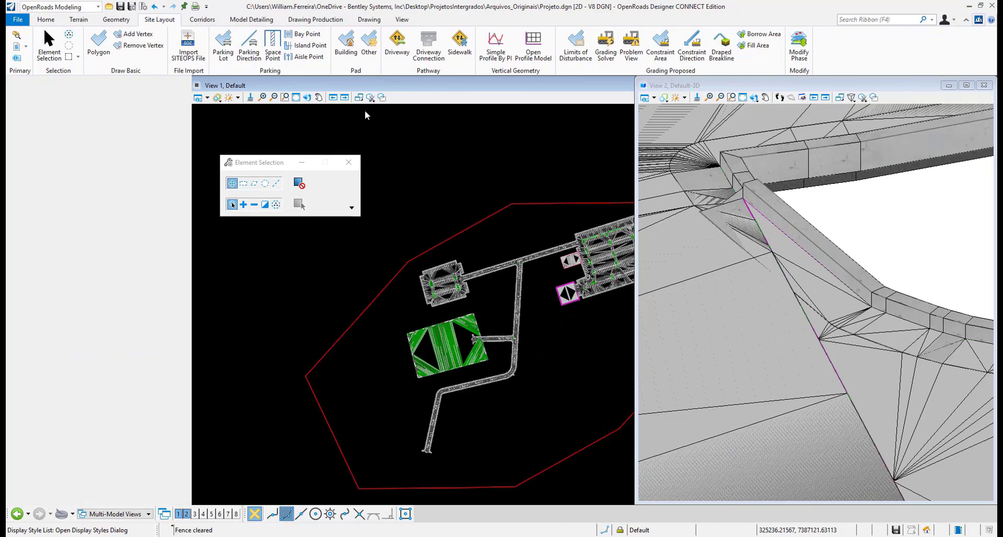
{"action": "left_click", "coordinate": [965, 85]}
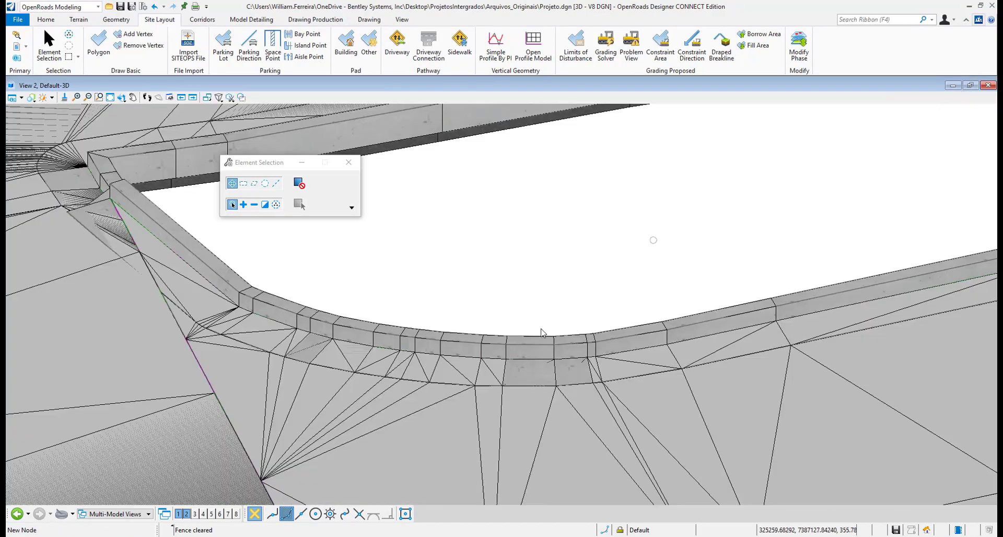
{"action": "middle_click_drag", "start_coordinate": [412, 298], "coordinate": [504, 339]}
{"action": "scroll", "coordinate": [364, 358], "scroll_direction": "down", "scroll_amount": 6}
{"action": "scroll", "coordinate": [504, 338], "scroll_direction": "up", "scroll_amount": 1}
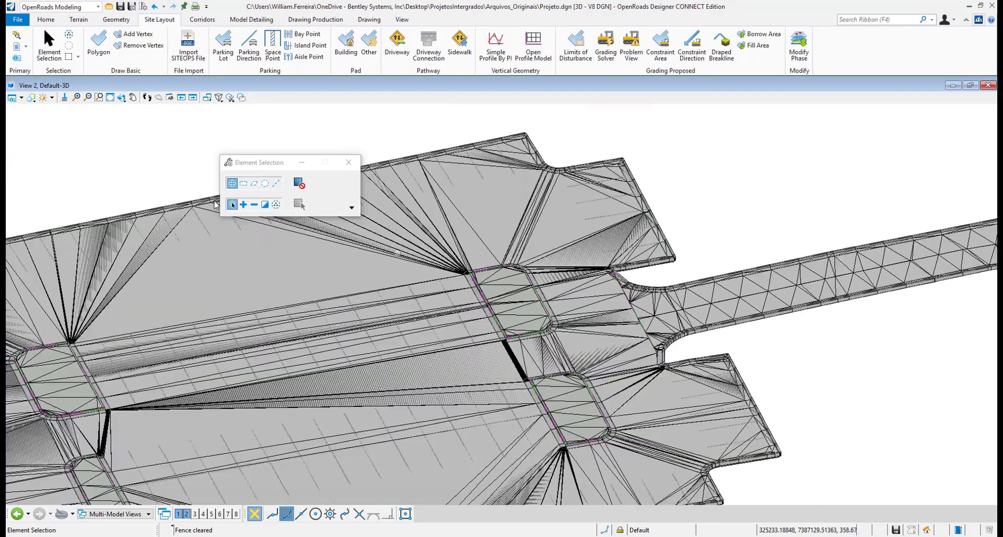
- Set the 3D view's display style to Smooth
{"action": "left_click", "coordinate": [12, 98]}
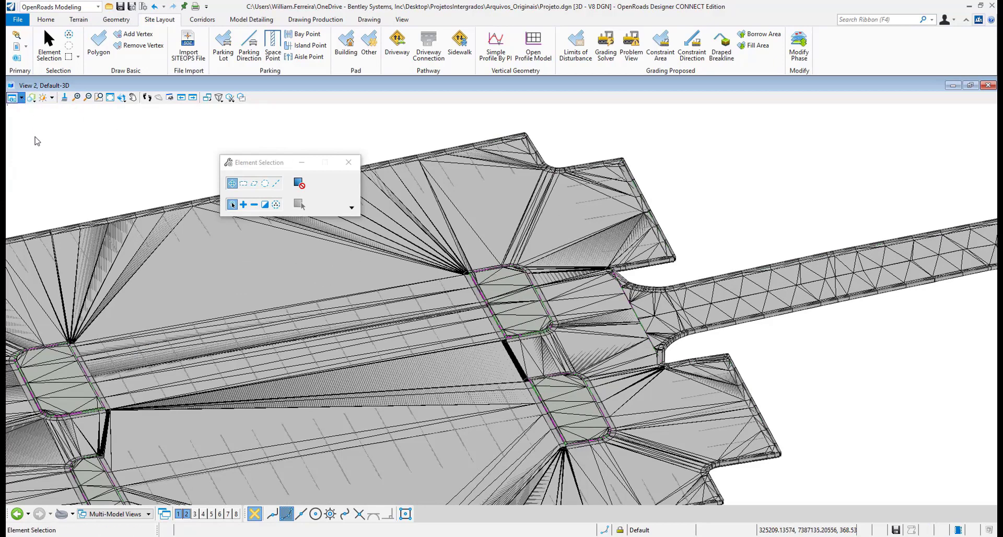
{"action": "left_click", "coordinate": [131, 140]}
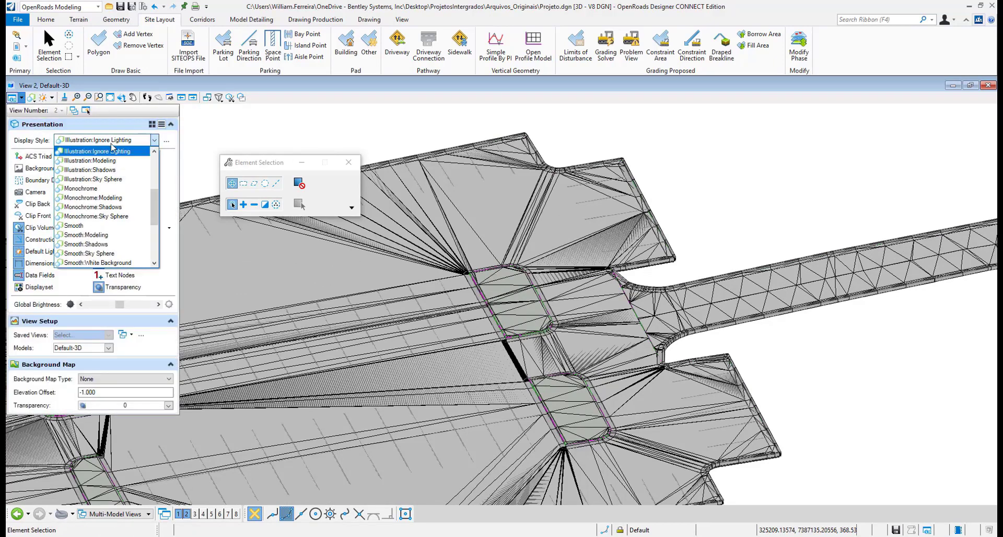
{"action": "left_click", "coordinate": [137, 226]}
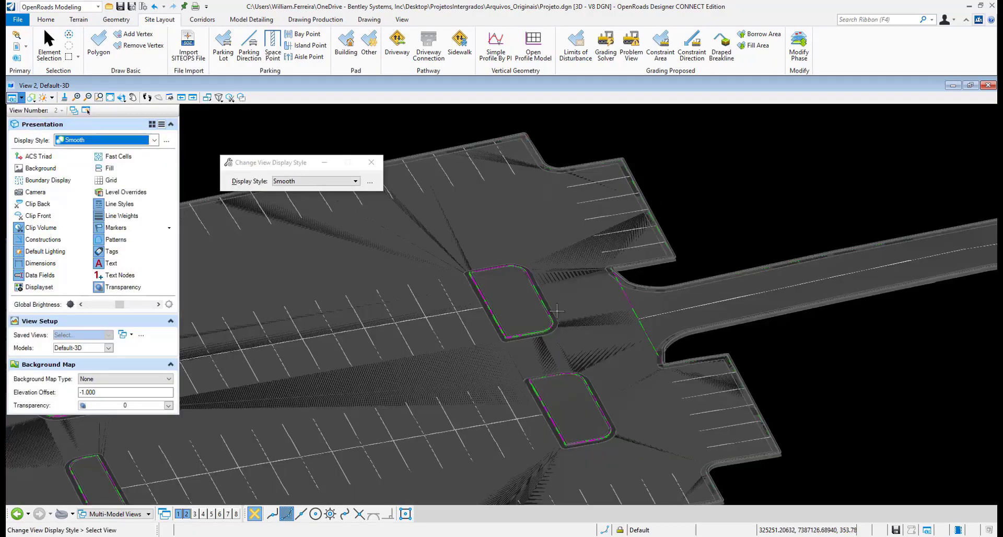
{"action": "scroll", "coordinate": [687, 325], "scroll_direction": "up", "scroll_amount": 3}
{"action": "scroll", "coordinate": [686, 325], "scroll_direction": "down", "scroll_amount": 5}
{"action": "key", "text": "Escape"}
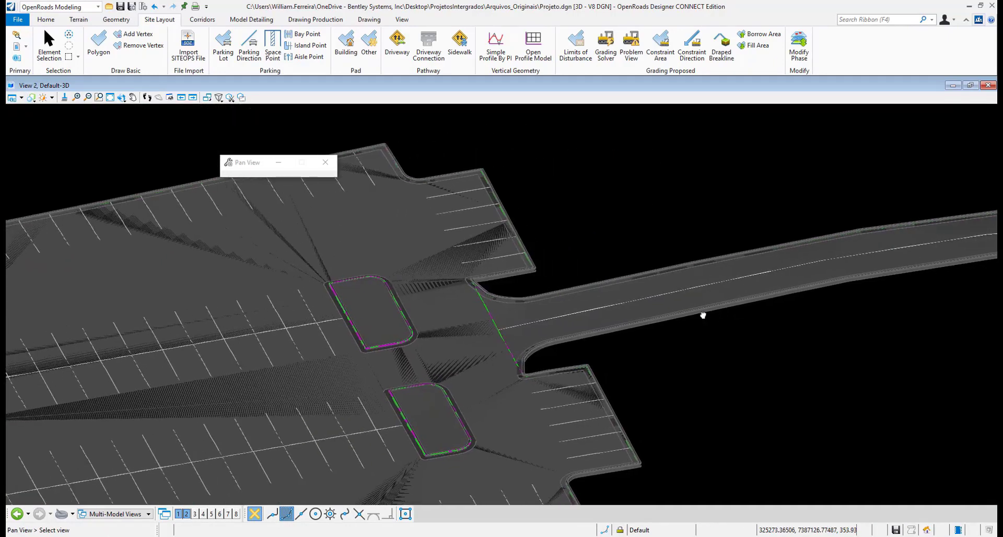
- Try the Transparent display style in the 3D view on the small parking lot's islands
{"action": "left_click", "coordinate": [14, 98]}
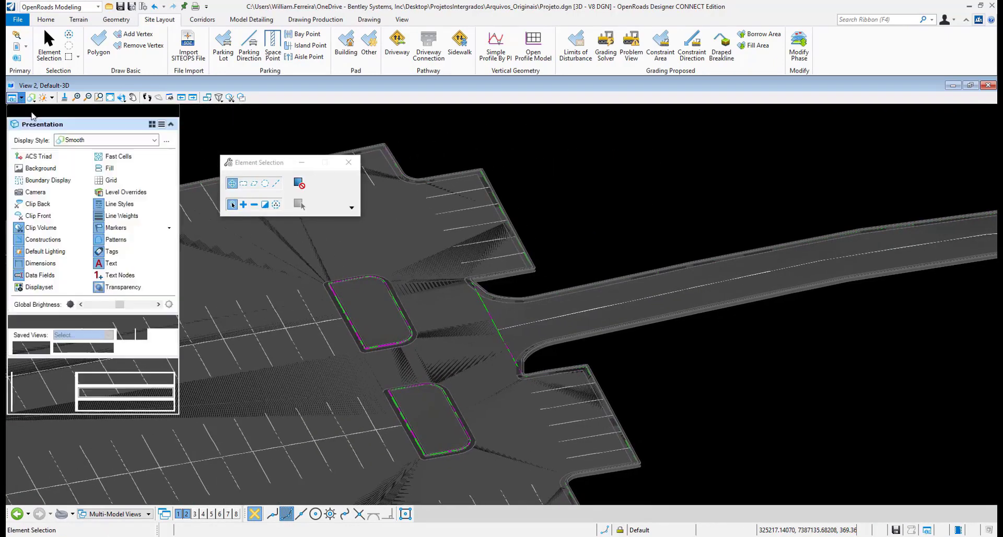
{"action": "left_click", "coordinate": [87, 142]}
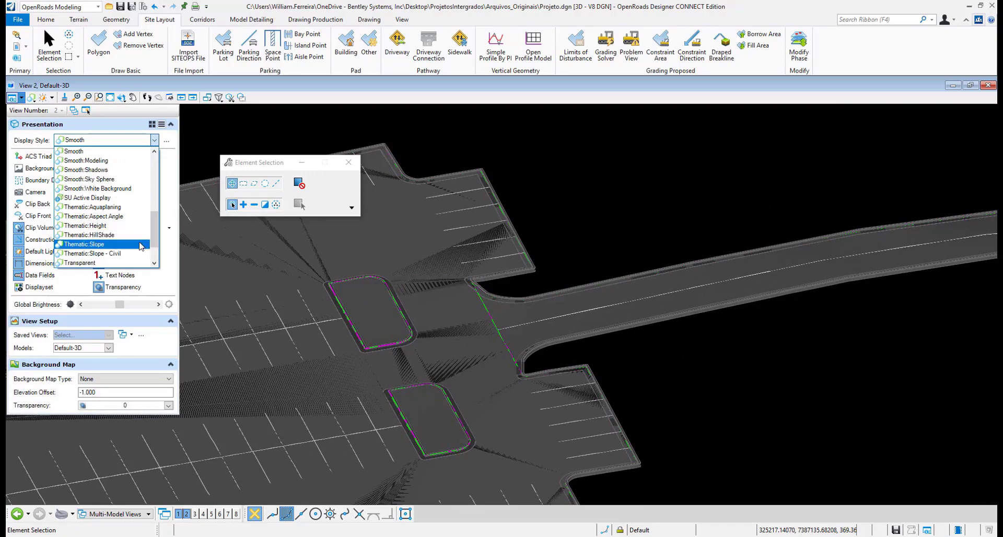
{"action": "left_click", "coordinate": [125, 263]}
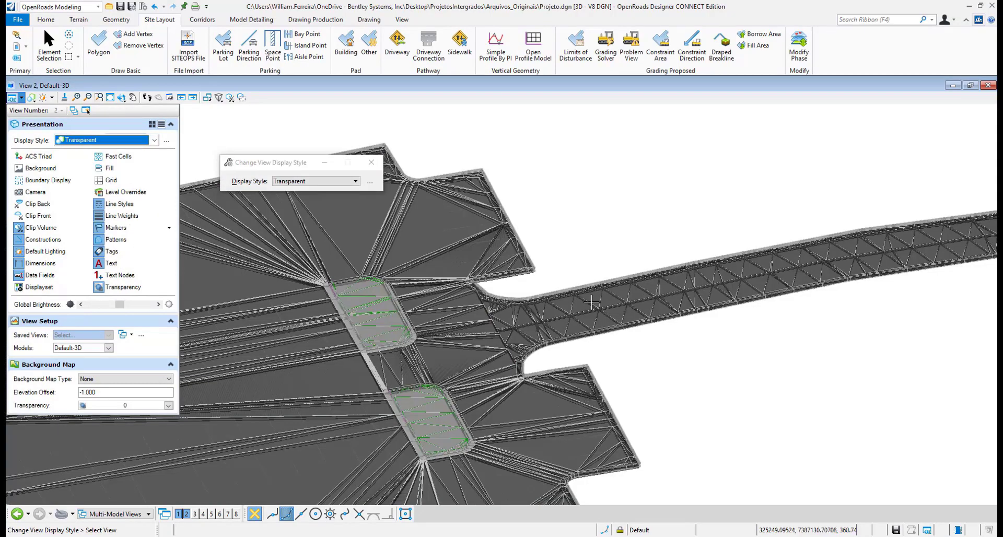
{"action": "scroll", "coordinate": [413, 337], "scroll_direction": "up", "scroll_amount": 3}
{"action": "scroll", "coordinate": [332, 295], "scroll_direction": "up", "scroll_amount": 3}
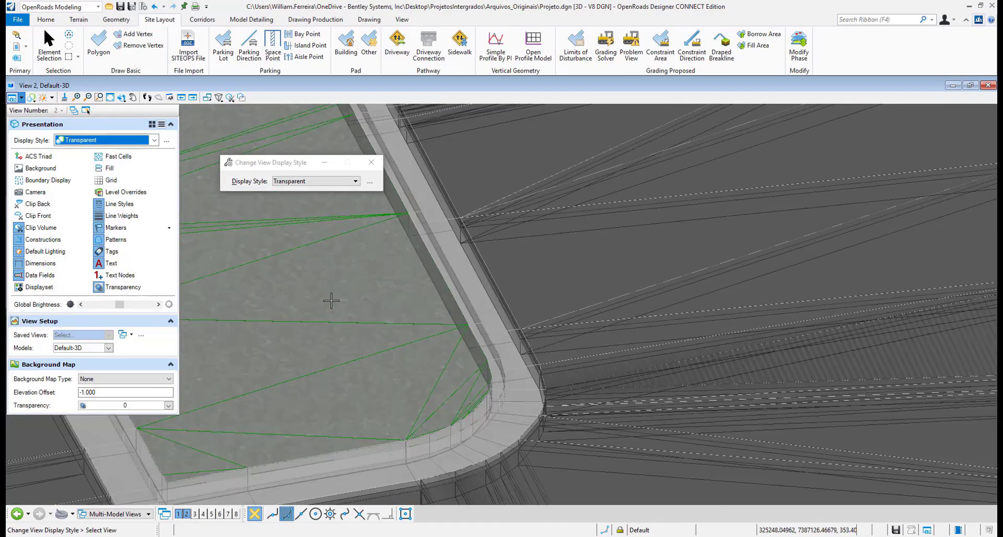
- Set the 3D view's display style to Transparent:Modeling and examine the driveway leaving the small parking lot
{"action": "left_click", "coordinate": [107, 141]}
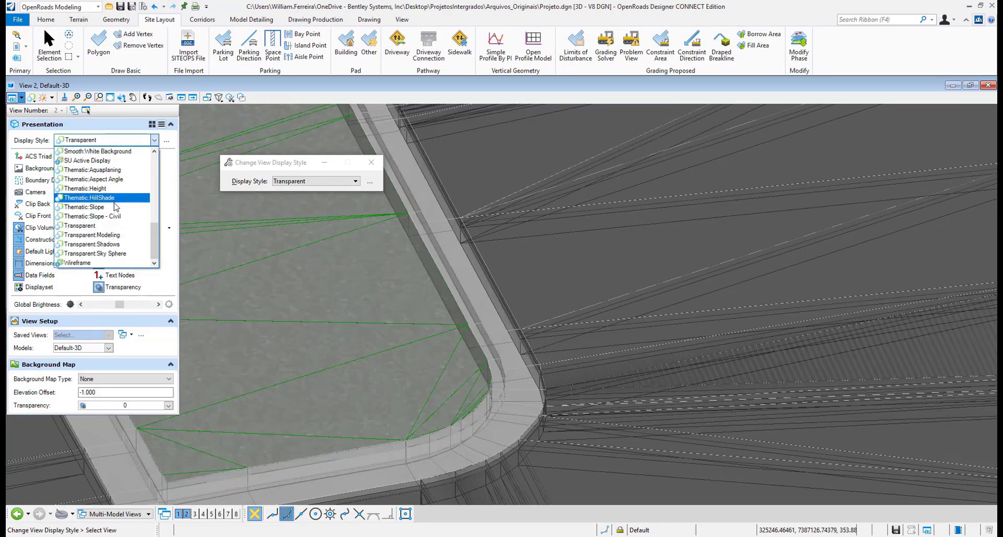
{"action": "left_click", "coordinate": [124, 239]}
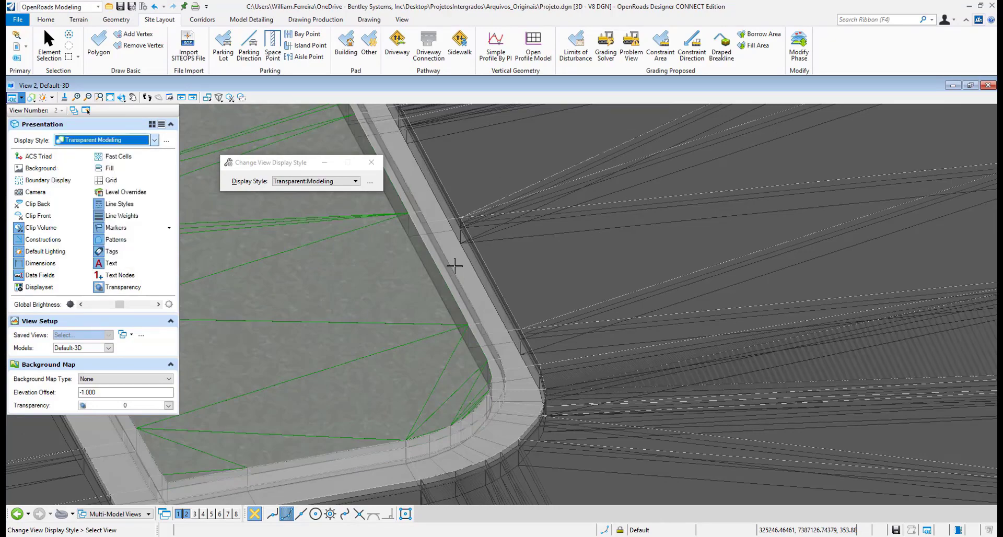
{"action": "scroll", "coordinate": [740, 283], "scroll_direction": "down", "scroll_amount": 5}
{"action": "scroll", "coordinate": [740, 283], "scroll_direction": "down", "scroll_amount": 3}
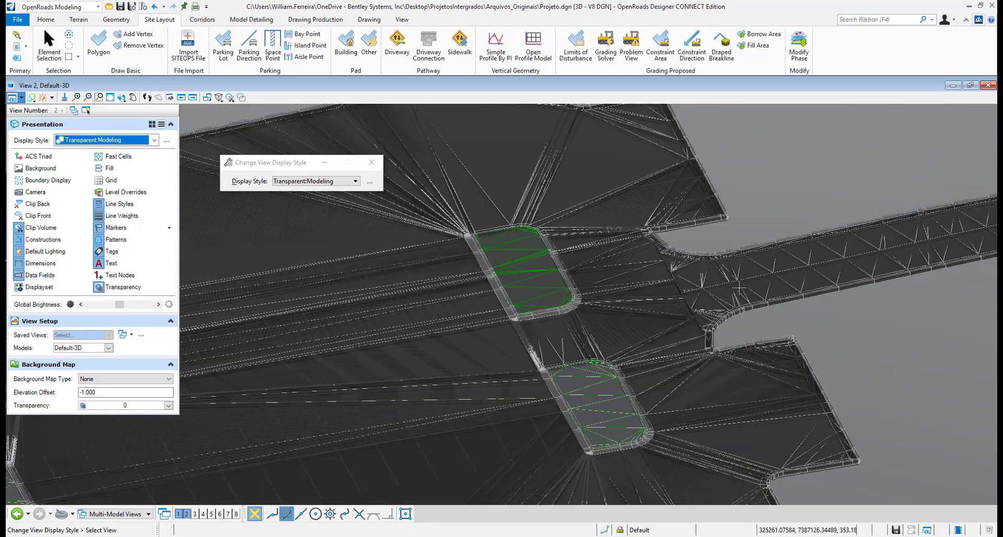
{"action": "middle_click_drag", "start_coordinate": [740, 283], "coordinate": [626, 296]}
{"action": "scroll", "coordinate": [626, 295], "scroll_direction": "down", "scroll_amount": 2}
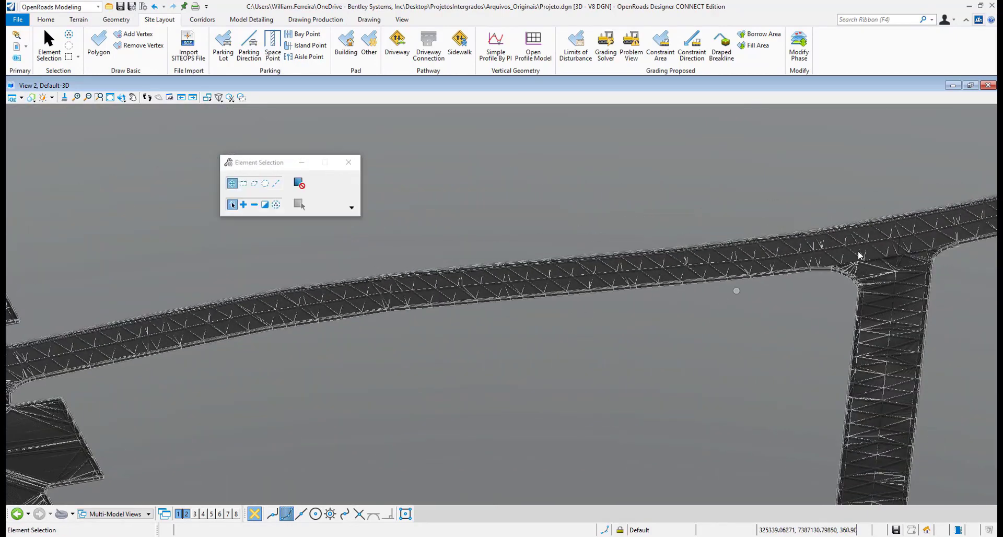
{"action": "middle_click_drag", "start_coordinate": [862, 245], "coordinate": [617, 263]}
{"action": "scroll", "coordinate": [677, 278], "scroll_direction": "down", "scroll_amount": 1}
{"action": "scroll", "coordinate": [677, 279], "scroll_direction": "down", "scroll_amount": 1}
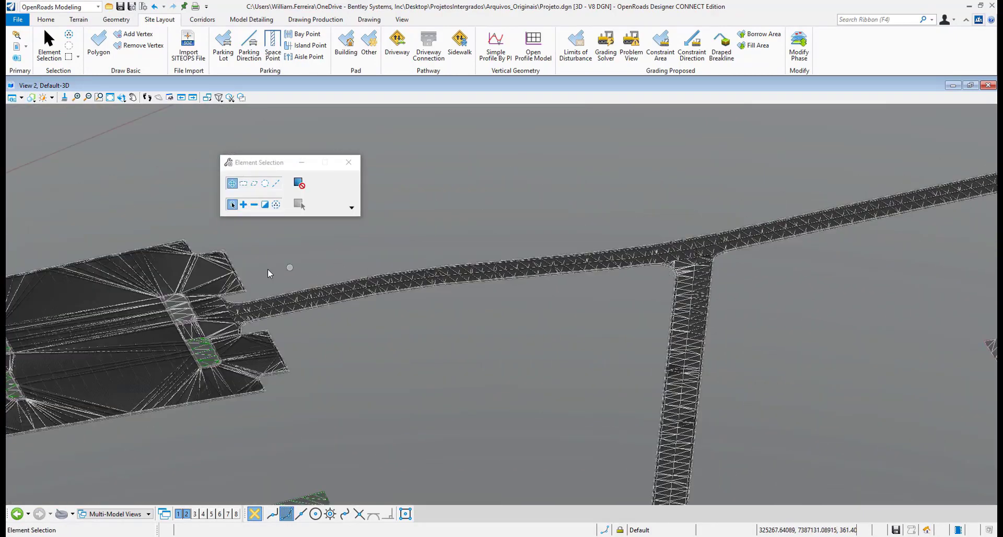
- Try the Wireframe display style in the 3D view of the small parking lot and driveway
{"action": "scroll", "coordinate": [268, 269], "scroll_direction": "down", "scroll_amount": 2}
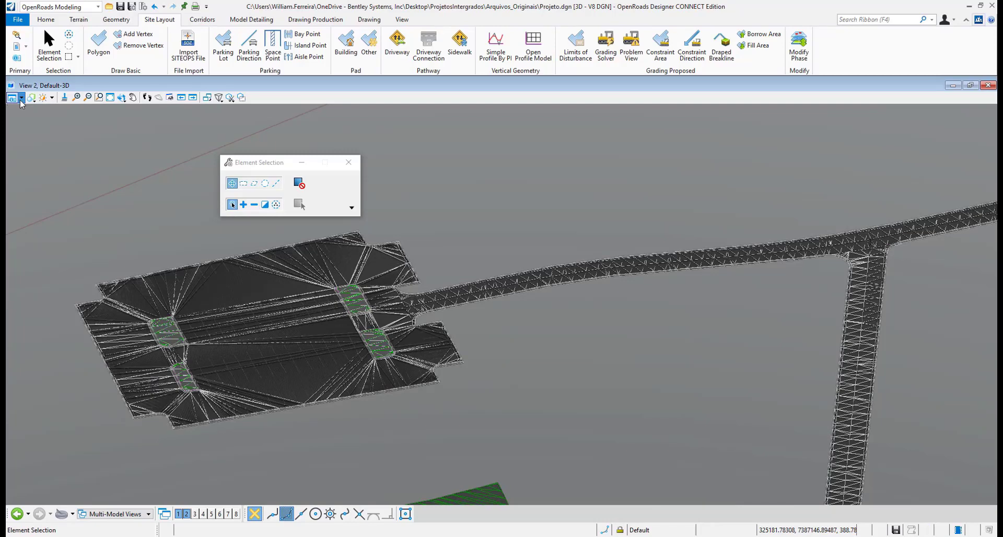
{"action": "left_click", "coordinate": [21, 99]}
{"action": "left_click", "coordinate": [77, 141]}
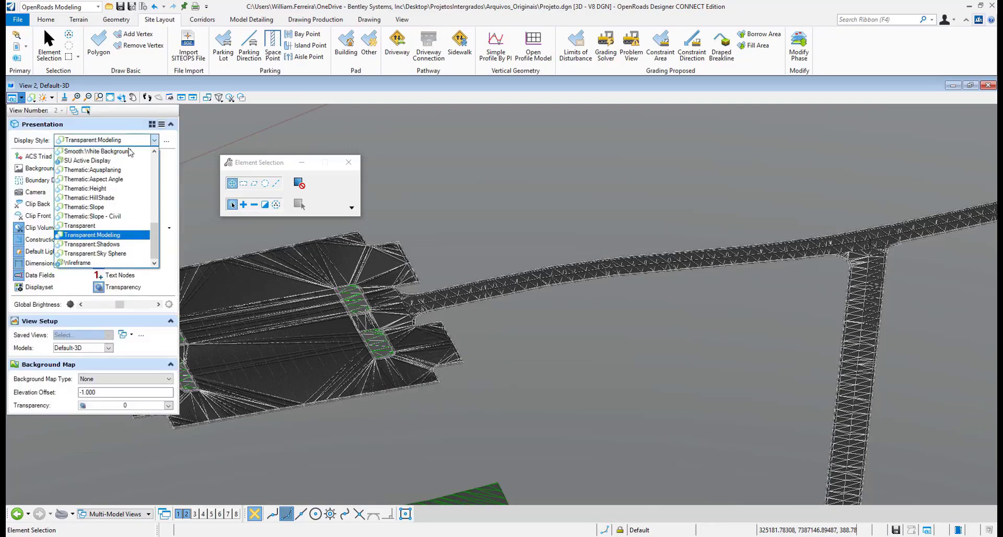
{"action": "left_click", "coordinate": [128, 262]}
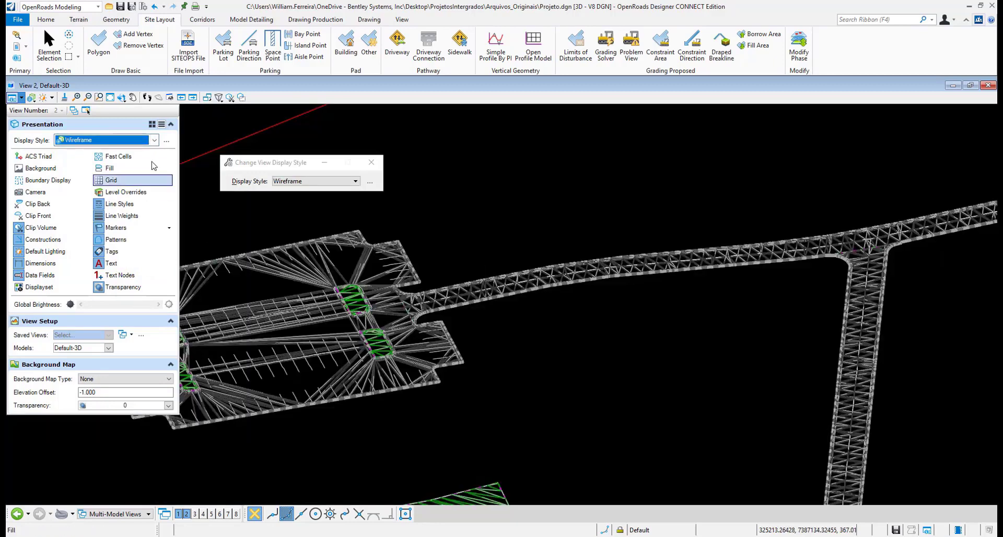
- Preview the transparent, thematic, smooth, monochrome, illustration and hidden line display styles in the 3D view, stopping at Filled Hidden Line:Sky Sphere
{"action": "key", "text": "Up"}
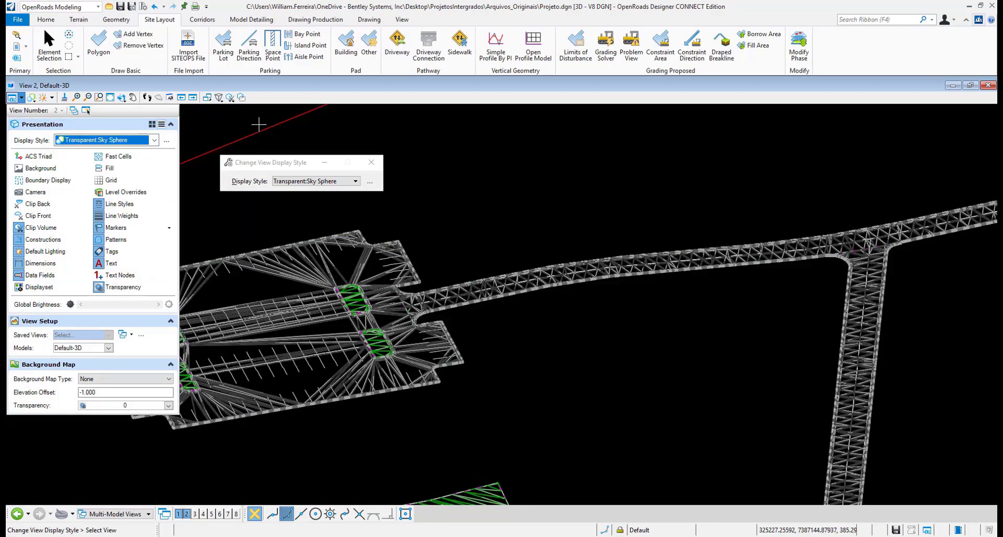
{"action": "key", "text": "Up"}
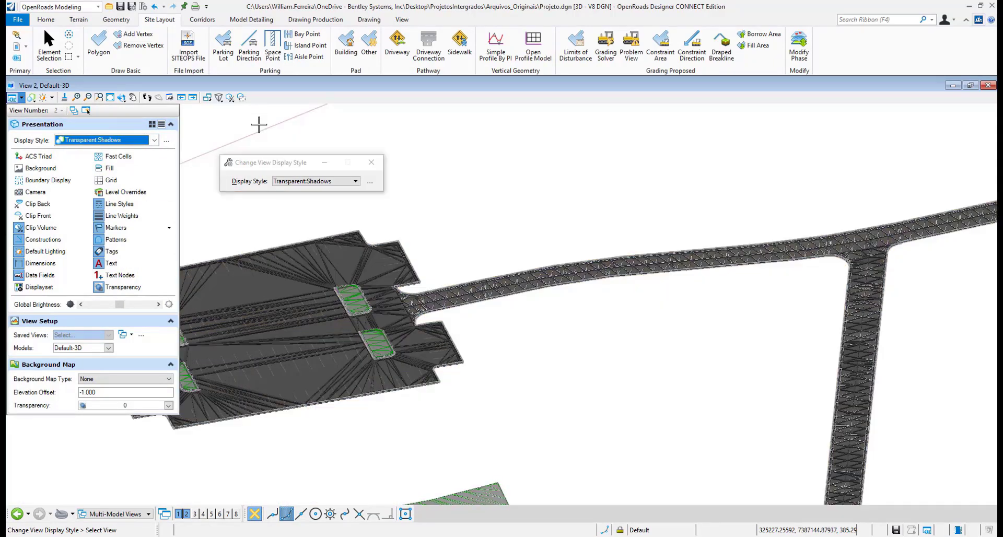
{"action": "key", "text": "Up"}
{"action": "key", "text": "Up"}
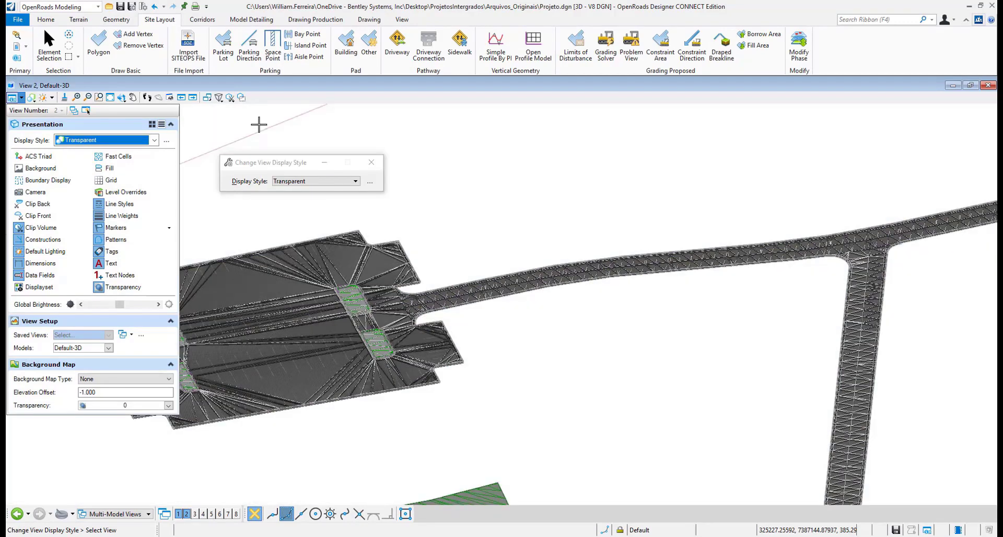
{"action": "key", "text": "Up"}
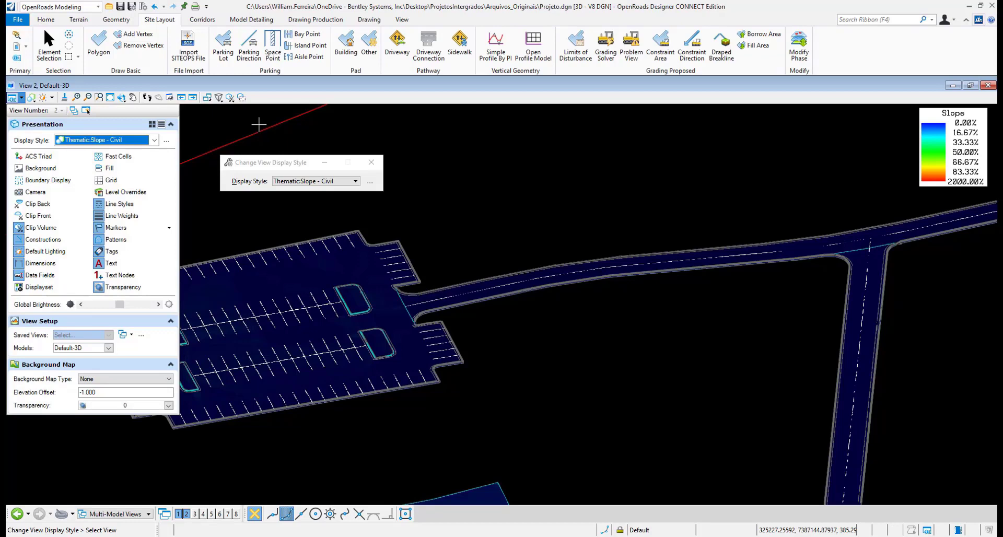
{"action": "key", "text": "Up"}
{"action": "key", "text": "Up"}
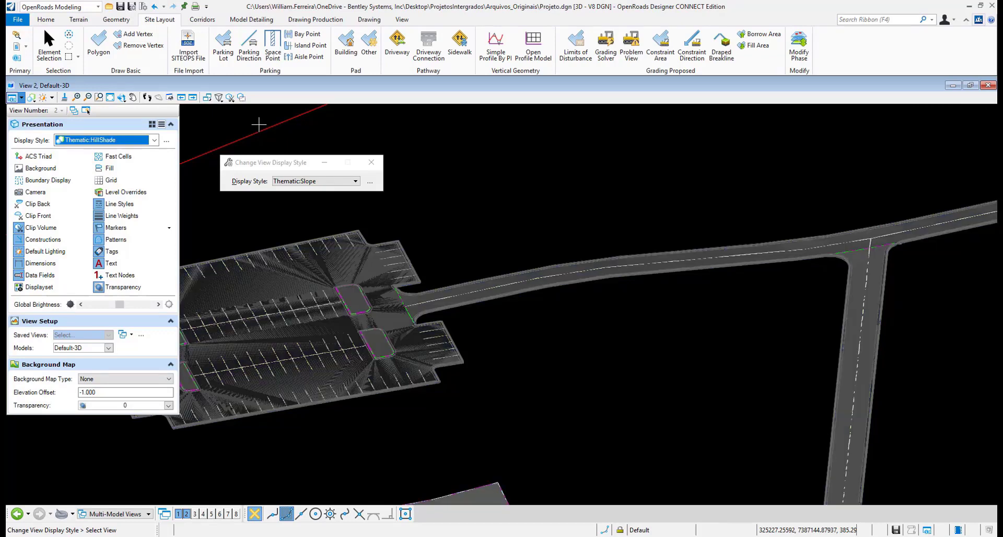
{"action": "key", "text": "Up"}
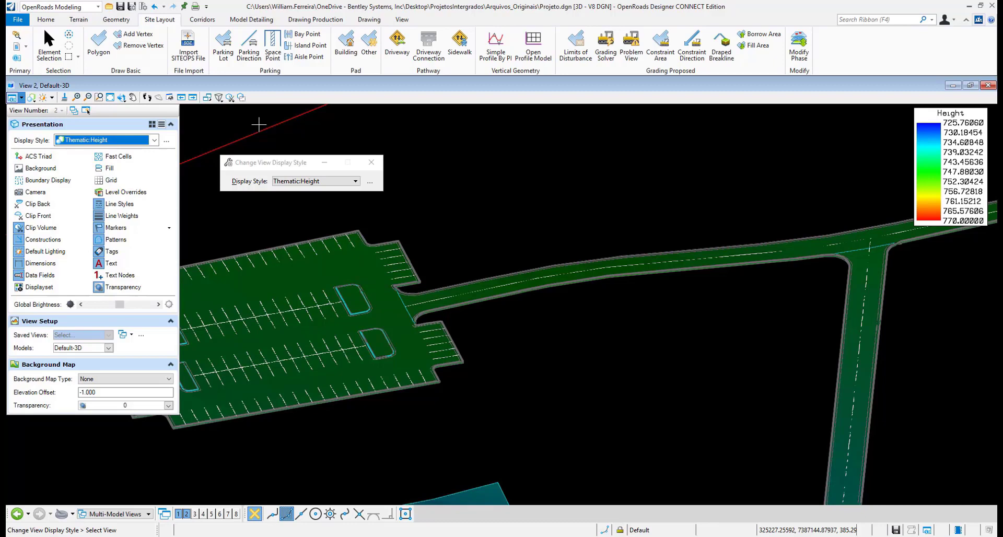
{"action": "key", "text": "Up"}
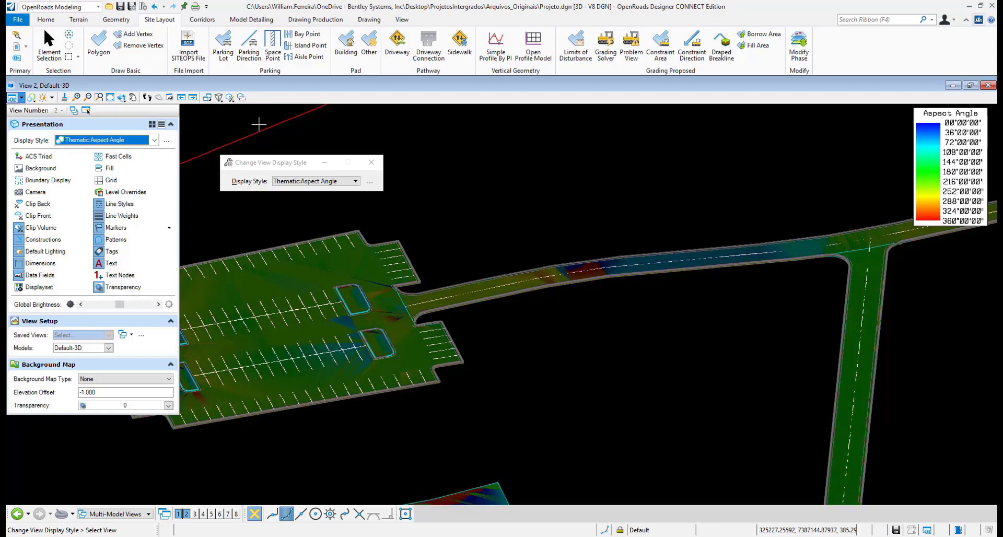
{"action": "key", "text": "Up"}
{"action": "key", "text": "Up"}
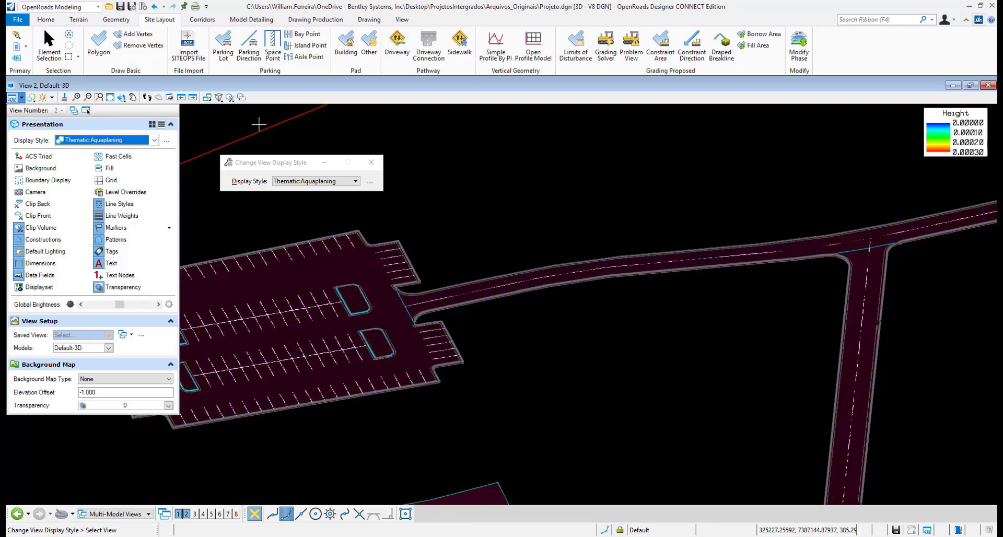
{"action": "key", "text": "Up"}
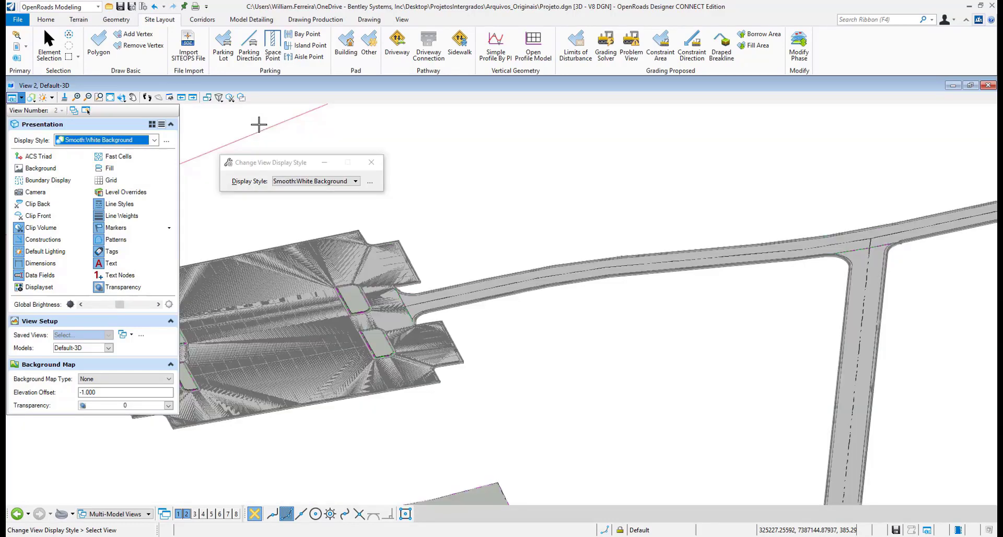
{"action": "key", "text": "Up"}
{"action": "key", "text": "Up"}
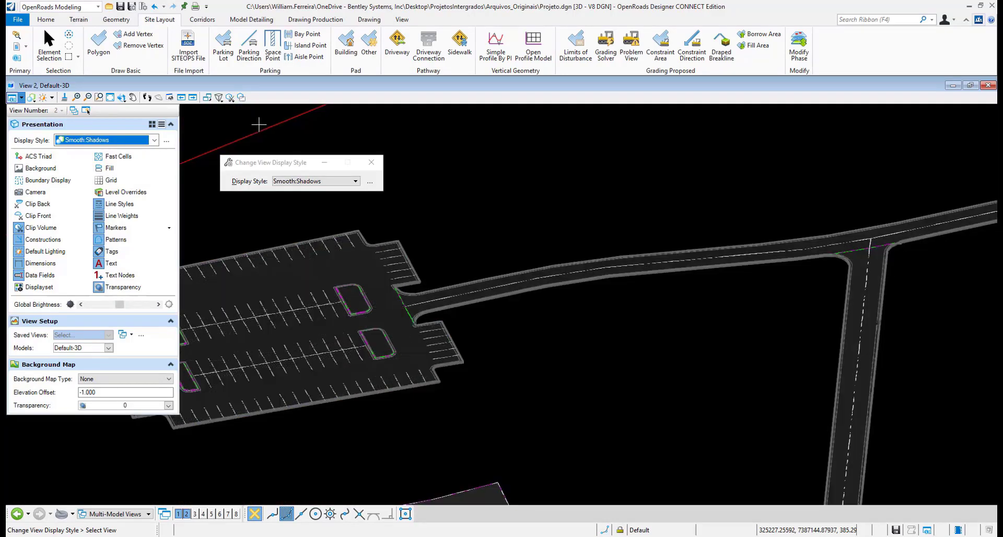
{"action": "key", "text": "Up"}
{"action": "key", "text": "Up"}
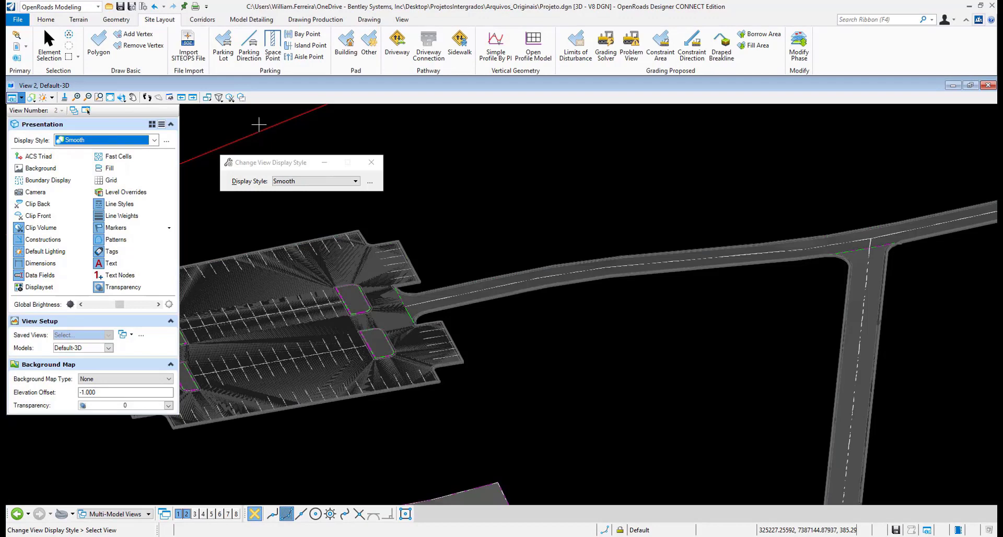
{"action": "key", "text": "Up"}
{"action": "key", "text": "Up"}
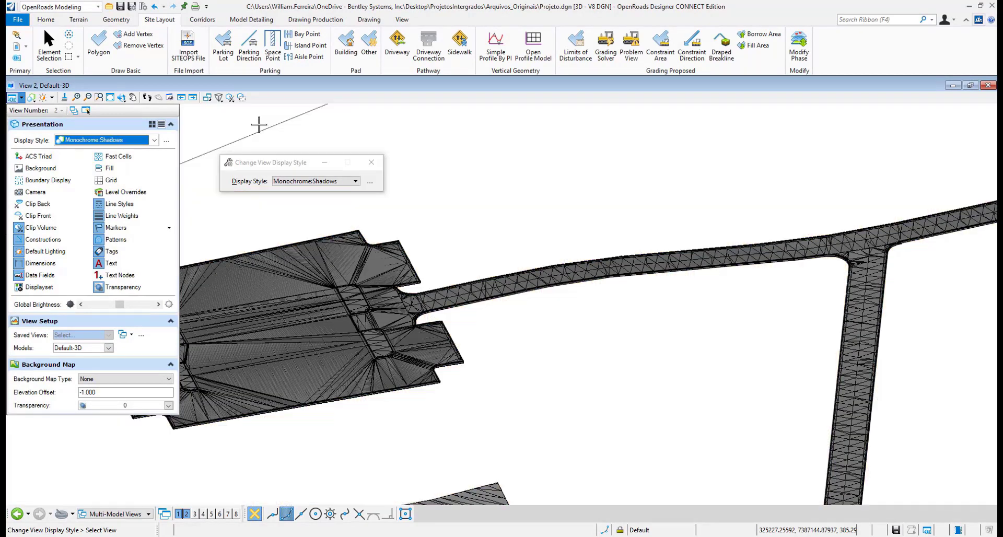
{"action": "key", "text": "Up"}
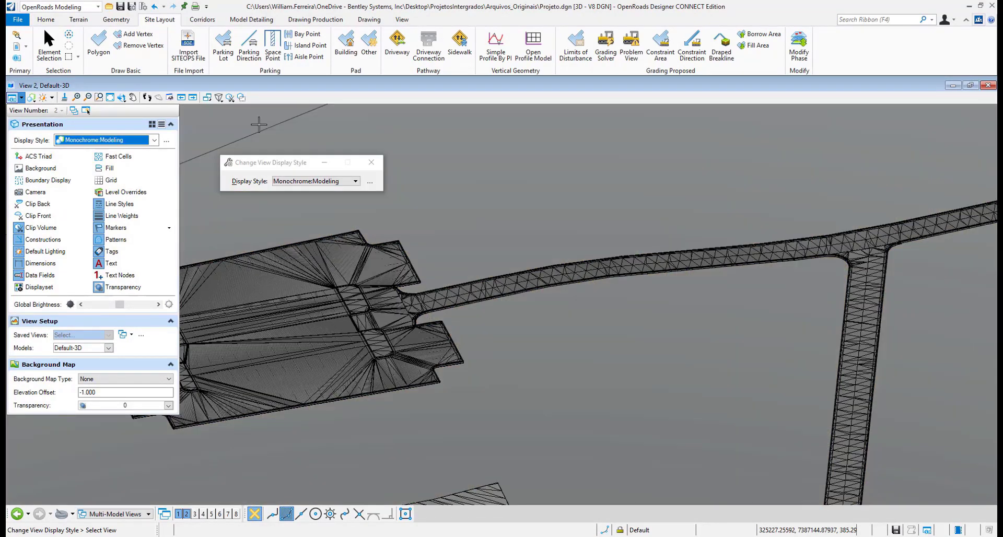
{"action": "key", "text": "Up"}
{"action": "key", "text": "Up"}
{"action": "key", "text": "Up"}
{"action": "key", "text": "Up"}
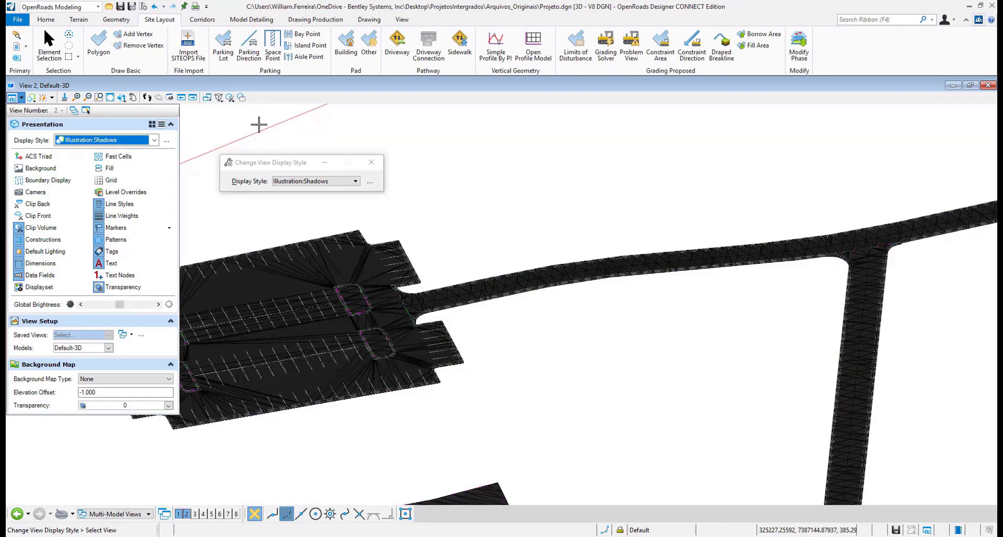
{"action": "key", "text": "Up"}
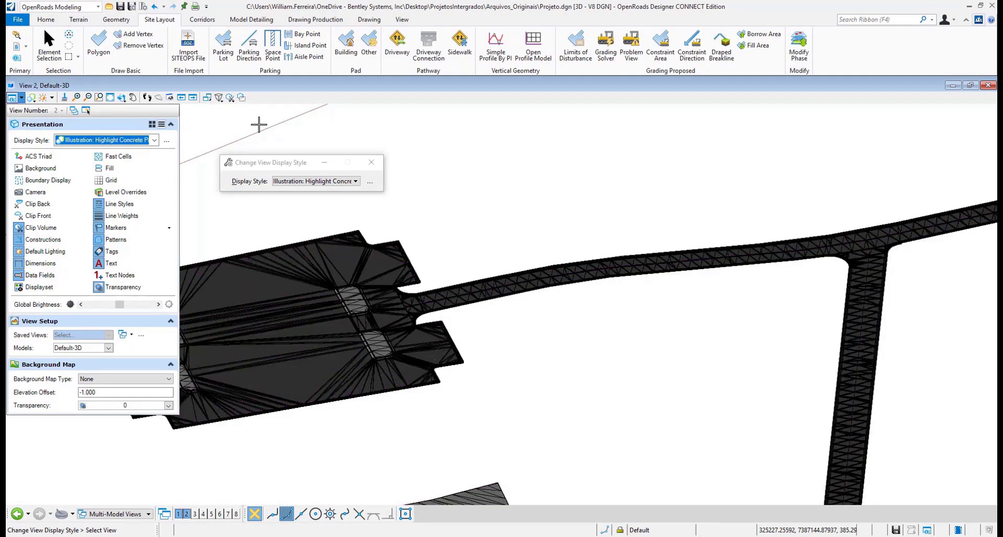
{"action": "key", "text": "Up"}
{"action": "key", "text": "Up"}
{"action": "key", "text": "Up"}
{"action": "key", "text": "Up"}
{"action": "key", "text": "Up"}
{"action": "key", "text": "Up"}
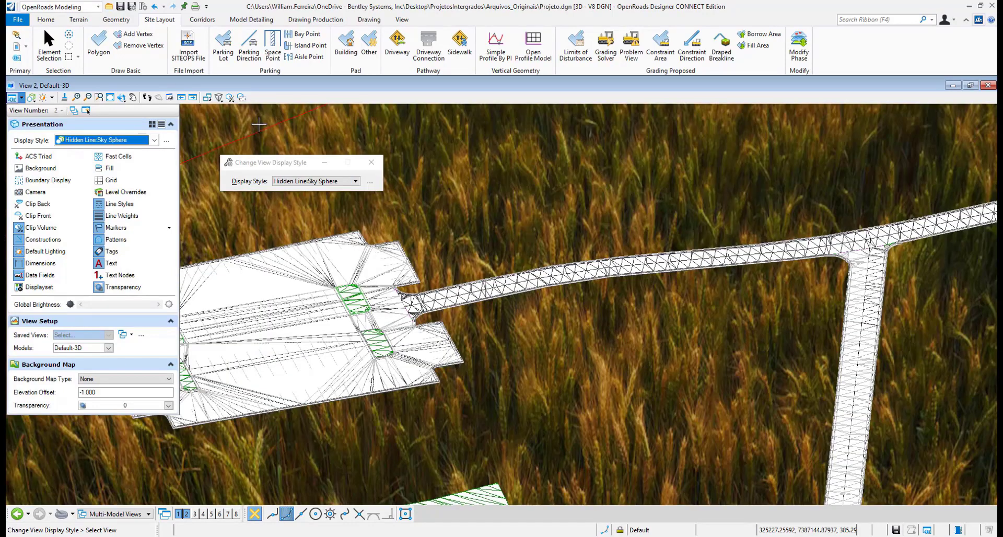
{"action": "key", "text": "Up"}
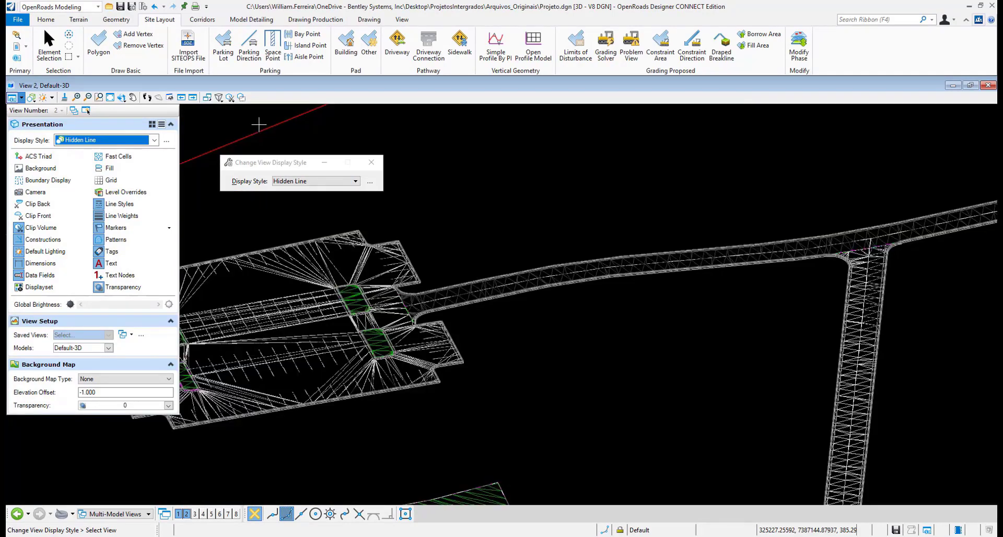
{"action": "key", "text": "Up"}
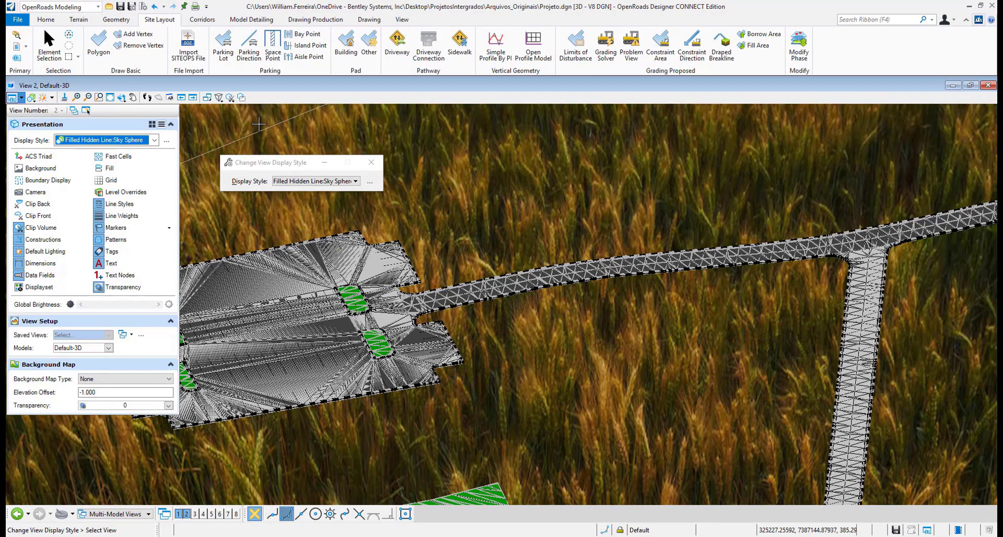
{"action": "scroll", "coordinate": [367, 314], "scroll_direction": "up", "scroll_amount": 3}
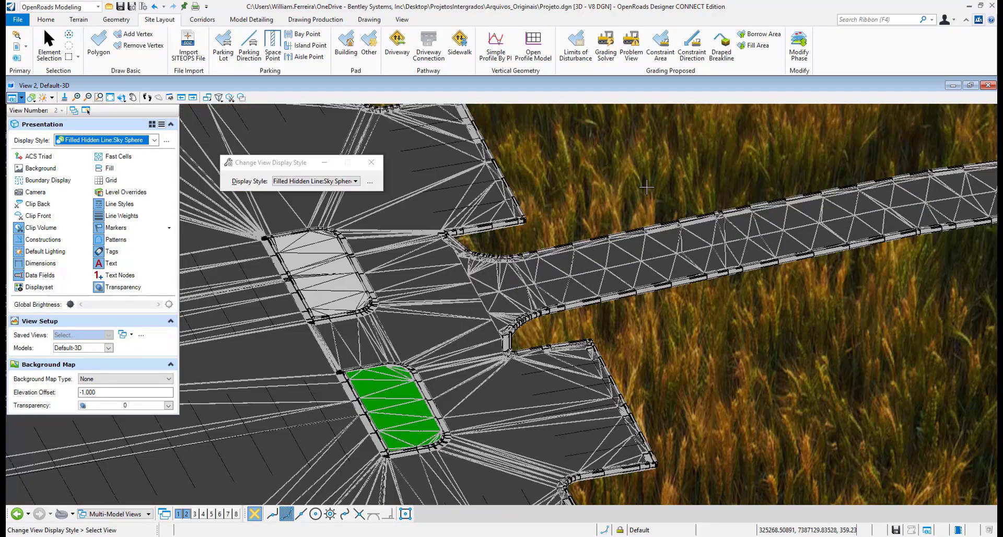
{"action": "right_click", "coordinate": [646, 187]}
- Set the 3D view's display style to Filled Hidden Line:Modeling
{"action": "scroll", "coordinate": [566, 206], "scroll_direction": "down", "scroll_amount": 4}
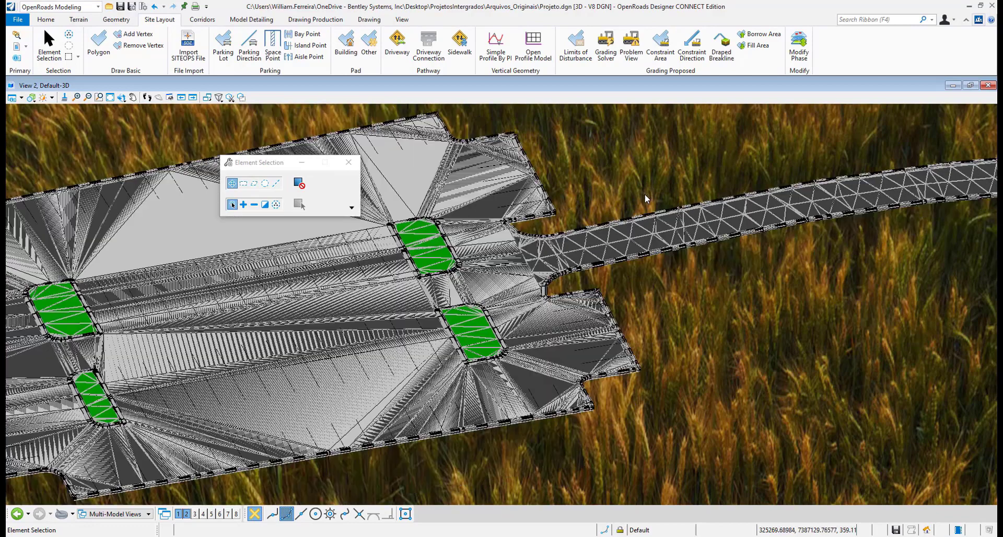
{"action": "middle_click_drag", "start_coordinate": [645, 194], "coordinate": [645, 196], "text": "shift"}
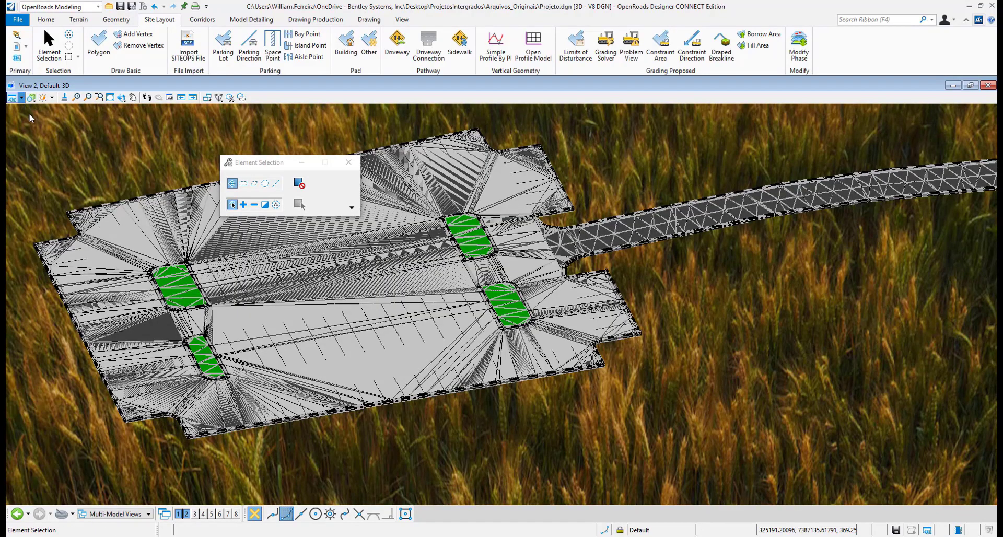
{"action": "left_click", "coordinate": [120, 140]}
{"action": "left_click", "coordinate": [133, 143]}
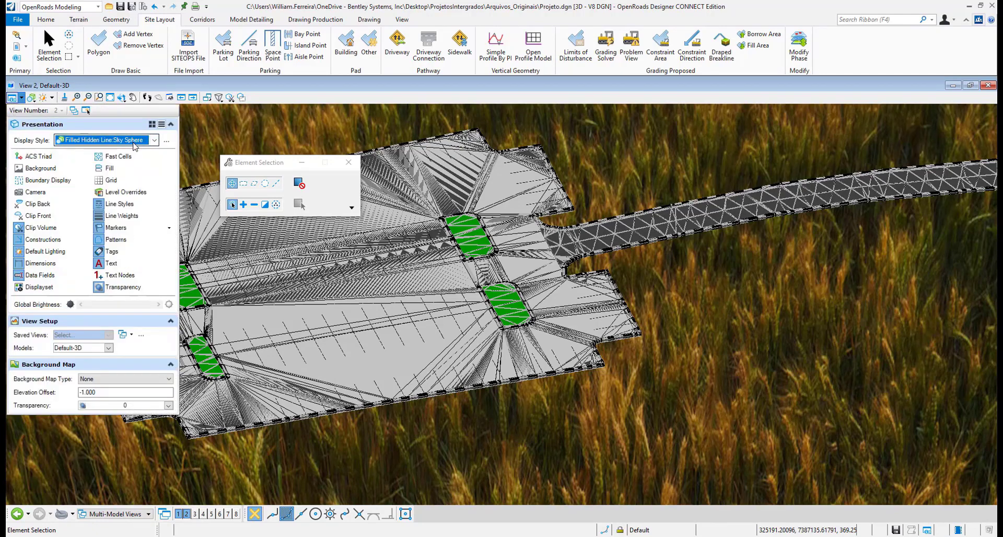
{"action": "scroll", "coordinate": [134, 143], "scroll_direction": "up", "scroll_amount": 1}
{"action": "scroll", "coordinate": [135, 142], "scroll_direction": "up", "scroll_amount": 1}
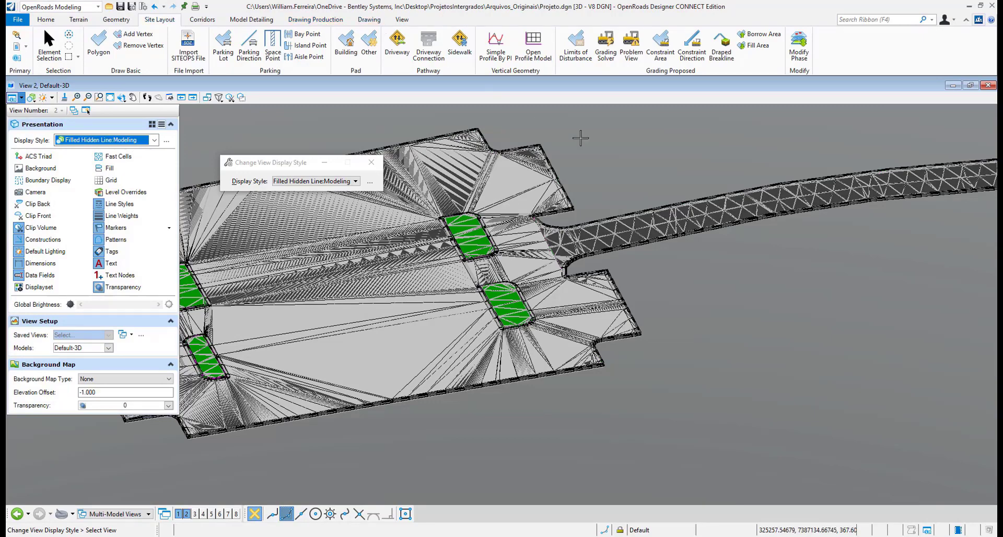
- Examine the large parking lot, its adjoining pads and the whole site layout in the 3D view
{"action": "scroll", "coordinate": [700, 222], "scroll_direction": "down", "scroll_amount": 4}
{"action": "scroll", "coordinate": [749, 290], "scroll_direction": "down", "scroll_amount": 2}
{"action": "middle_click_drag", "start_coordinate": [778, 293], "coordinate": [632, 336]}
{"action": "key", "text": "Escape"}
{"action": "scroll", "coordinate": [682, 230], "scroll_direction": "up", "scroll_amount": 8}
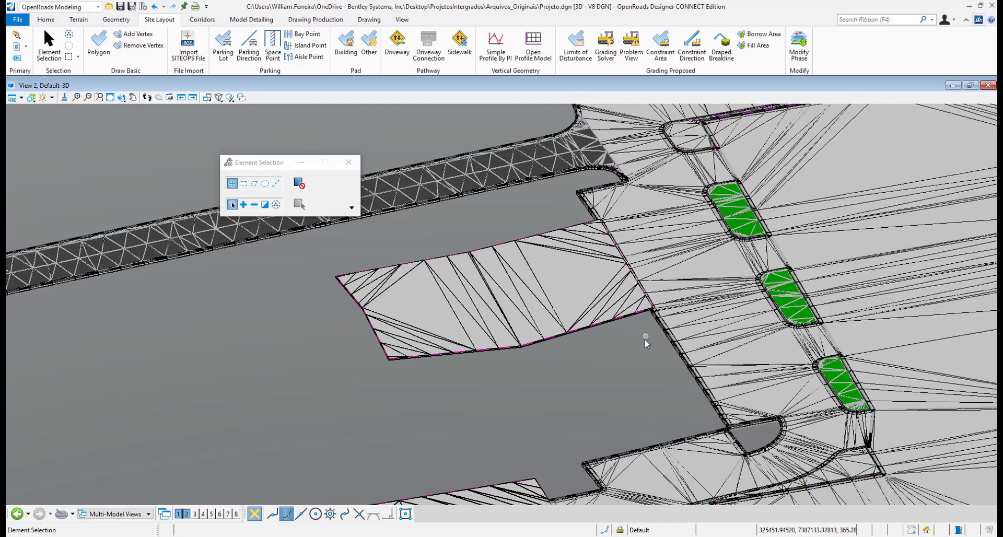
{"action": "scroll", "coordinate": [646, 366], "scroll_direction": "down", "scroll_amount": 6}
{"action": "scroll", "coordinate": [649, 372], "scroll_direction": "down", "scroll_amount": 1}
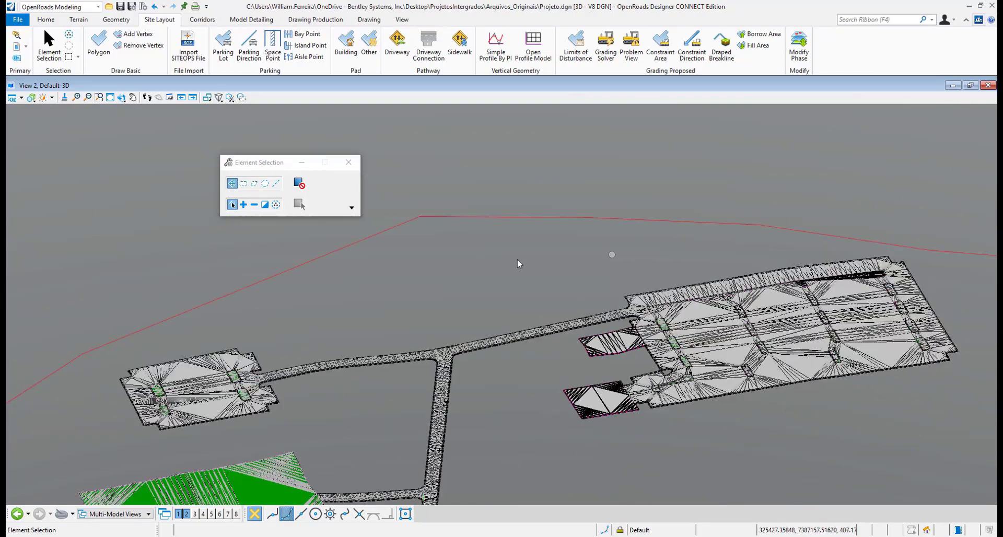
{"action": "scroll", "coordinate": [484, 345], "scroll_direction": "down", "scroll_amount": 3}
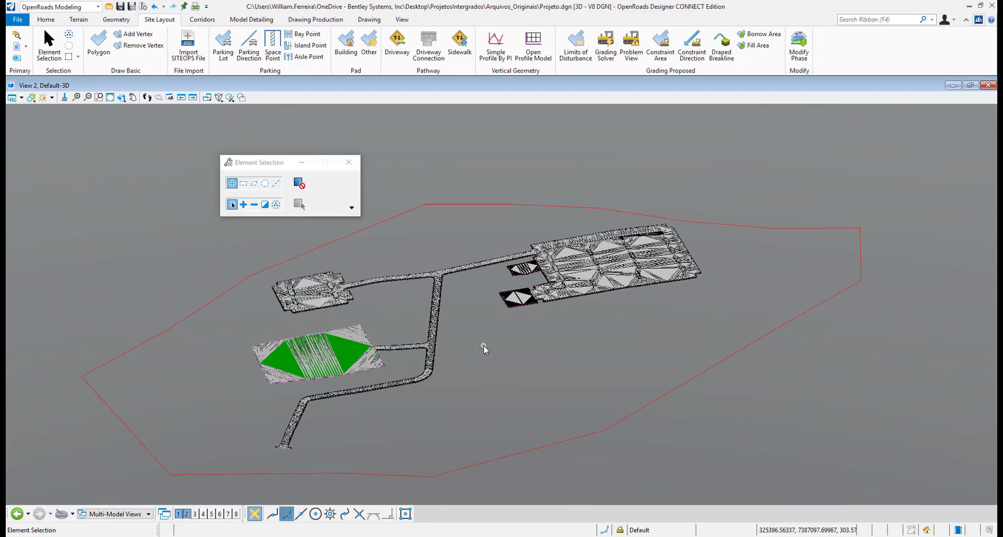
{"action": "scroll", "coordinate": [484, 345], "scroll_direction": "up", "scroll_amount": 1}
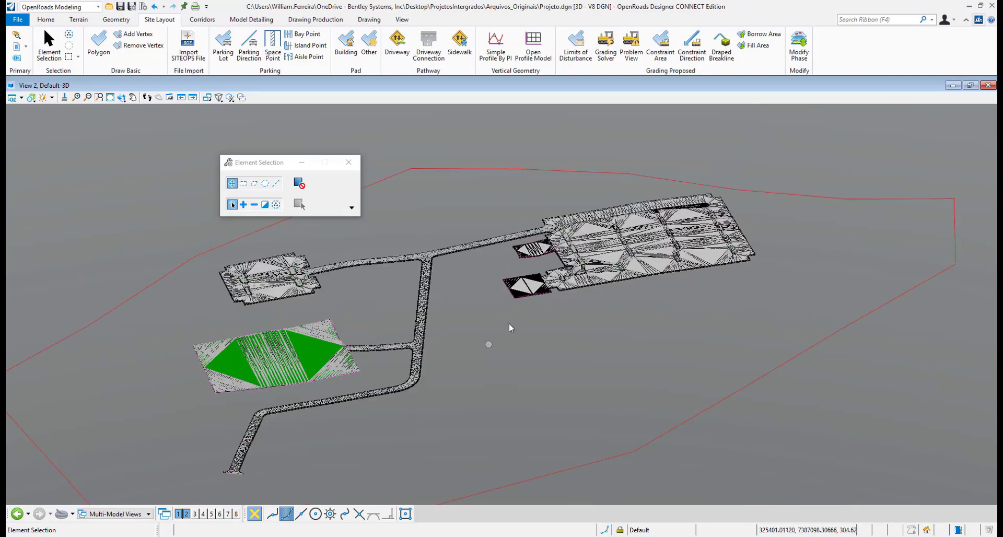
{"action": "scroll", "coordinate": [466, 299], "scroll_direction": "up", "scroll_amount": 2}
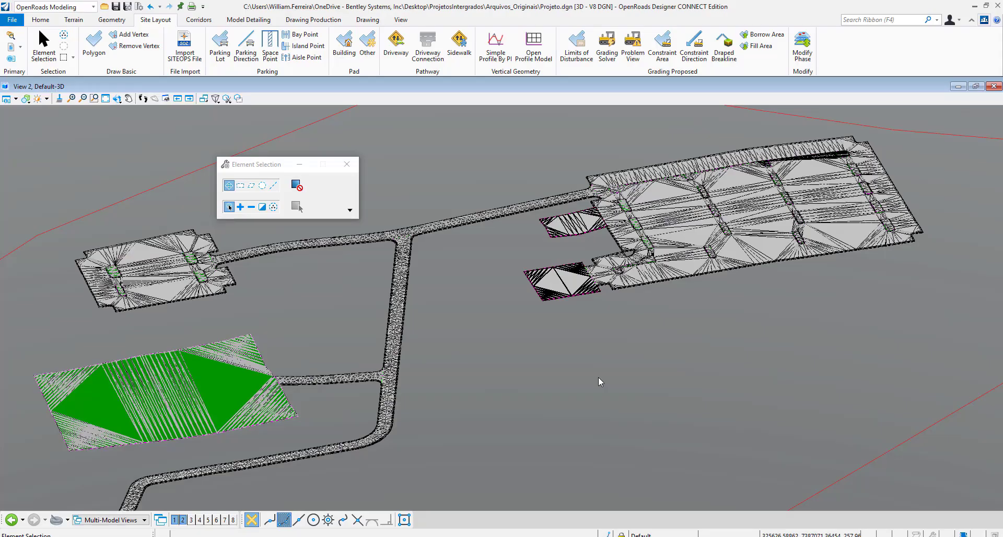
{"action": "left_click", "coordinate": [598, 377]}
{"action": "scroll", "coordinate": [597, 375], "scroll_direction": "down", "scroll_amount": 3}
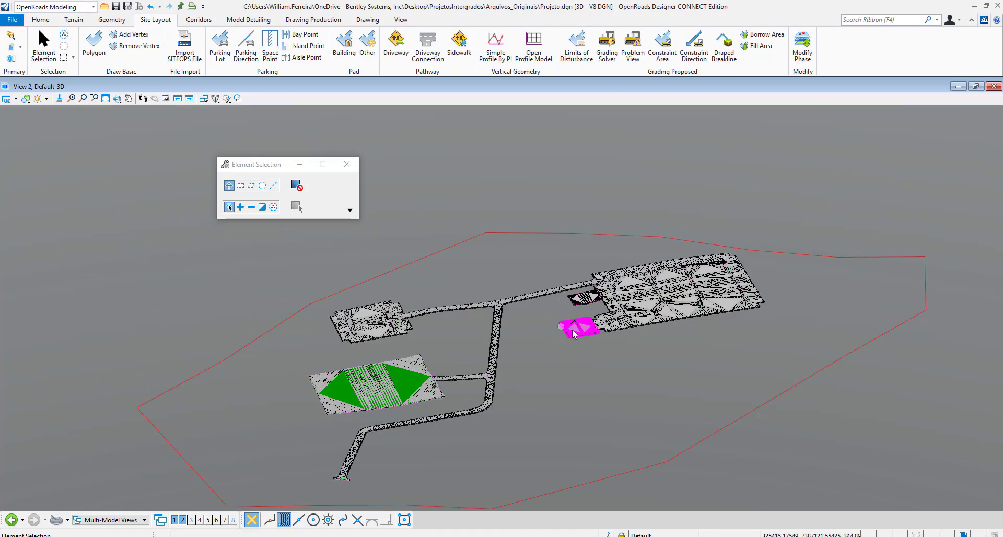
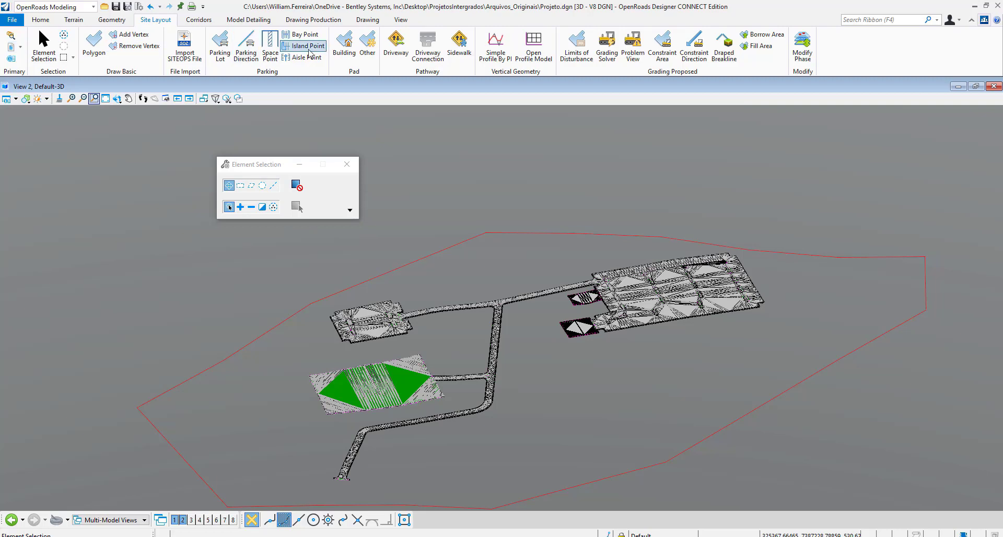
- Open the export options for common file types
{"action": "left_click", "coordinate": [11, 21]}
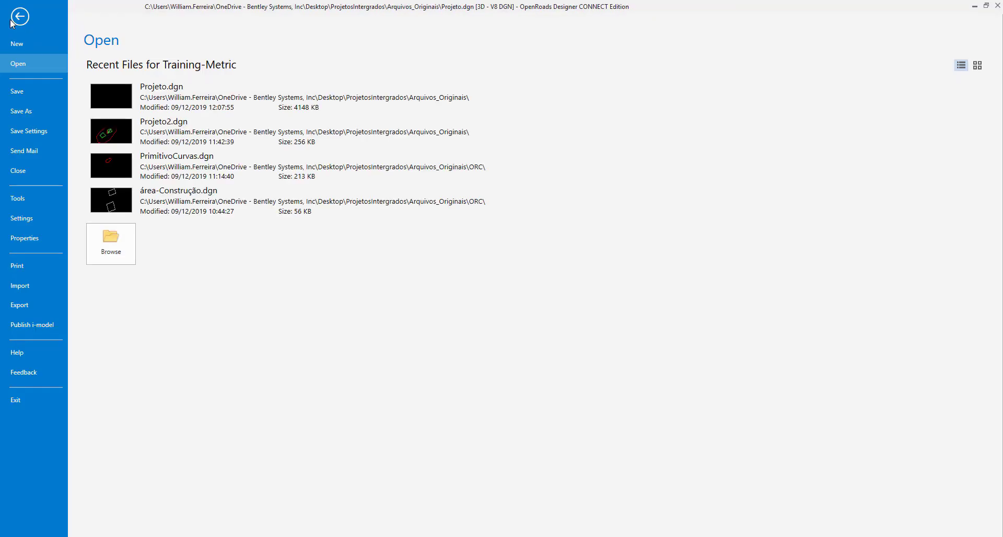
{"action": "left_click", "coordinate": [35, 301]}
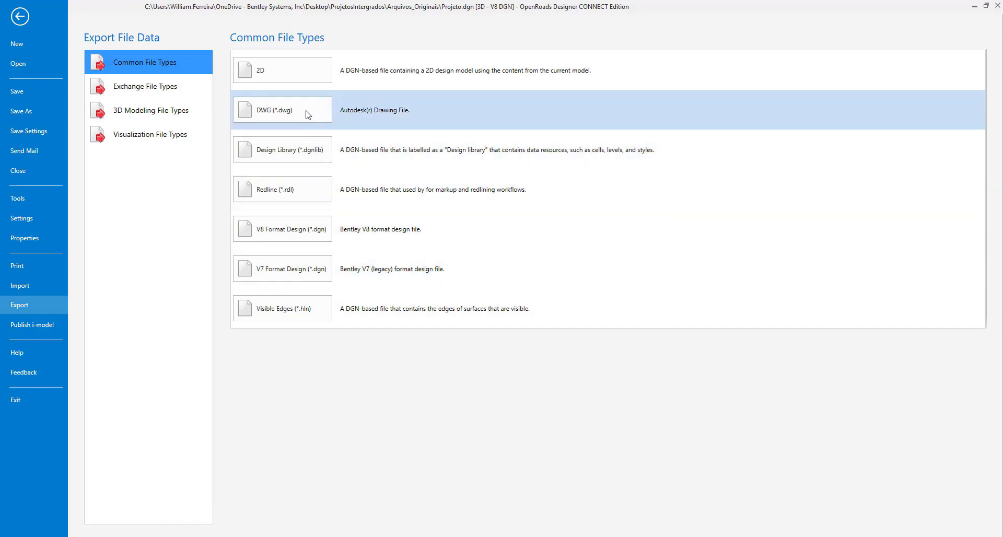
- Review the exchange, 3D modeling and visualization export formats, and look over the i-model publishing settings without publishing
{"action": "left_click", "coordinate": [157, 88]}
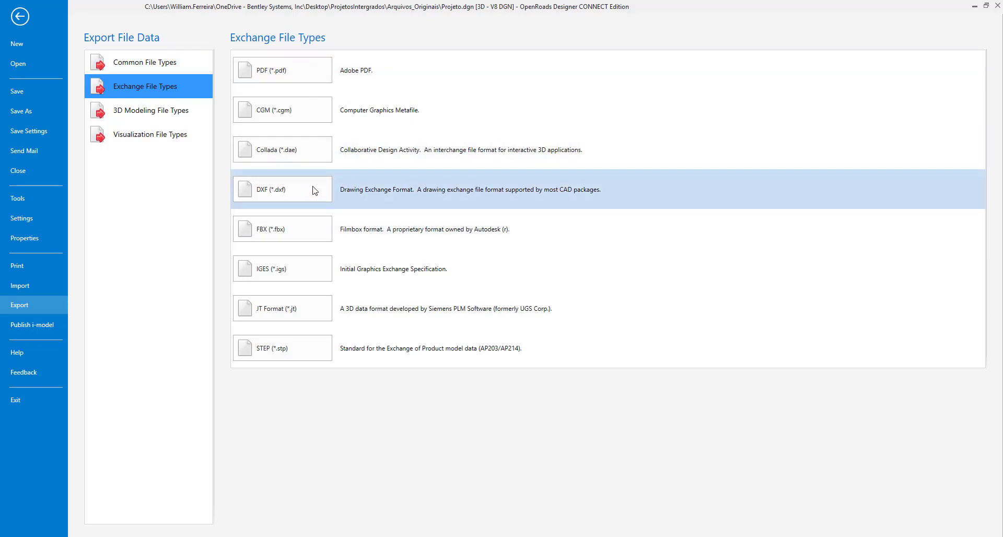
{"action": "left_click", "coordinate": [128, 111]}
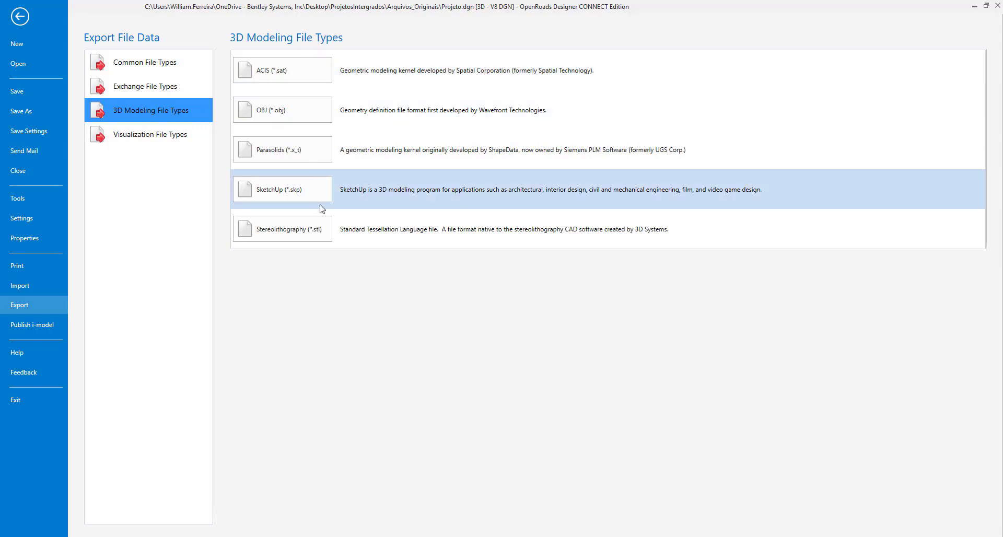
{"action": "left_click", "coordinate": [135, 137]}
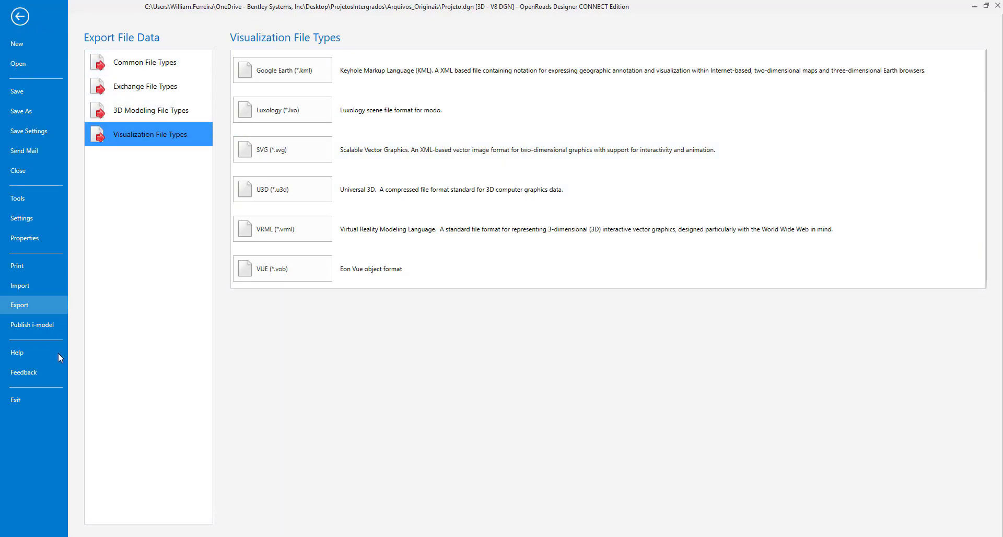
{"action": "left_click", "coordinate": [37, 329]}
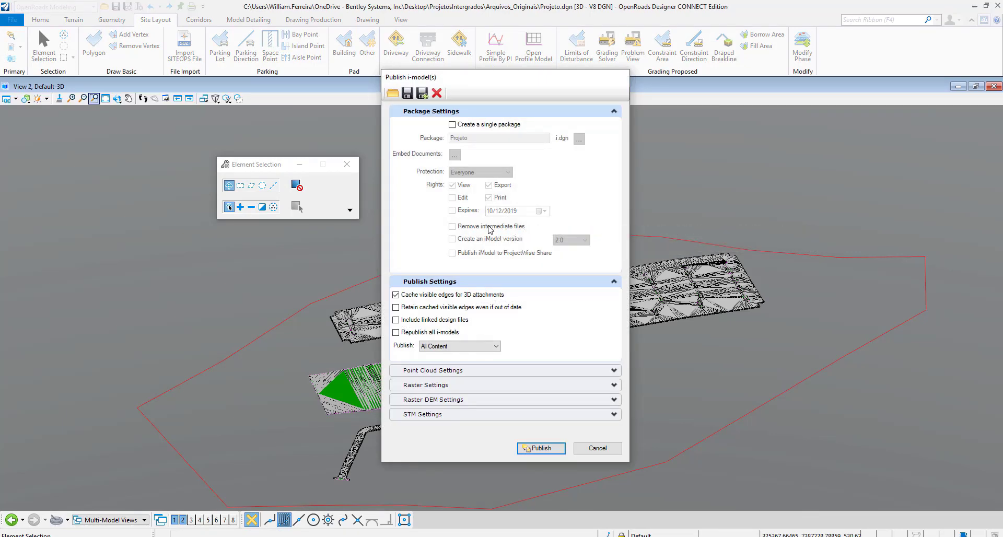
{"action": "left_click", "coordinate": [595, 449]}
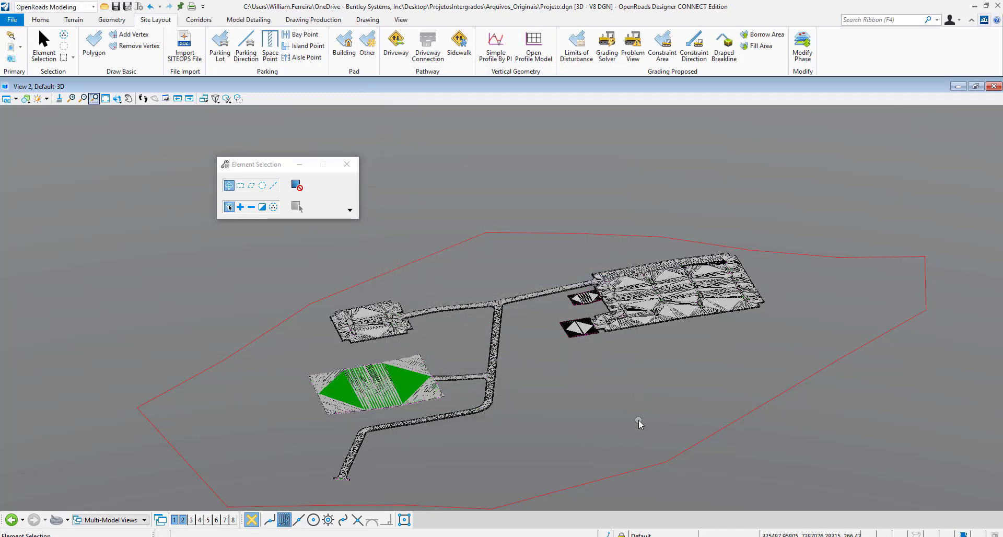
{"action": "scroll", "coordinate": [565, 391], "scroll_direction": "up", "scroll_amount": 5}
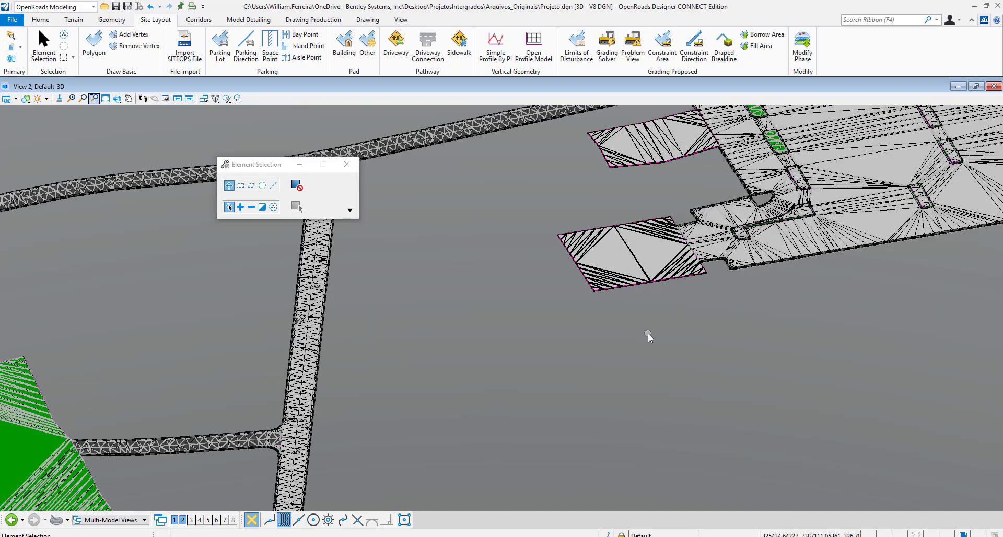
{"action": "scroll", "coordinate": [651, 316], "scroll_direction": "down", "scroll_amount": 5}
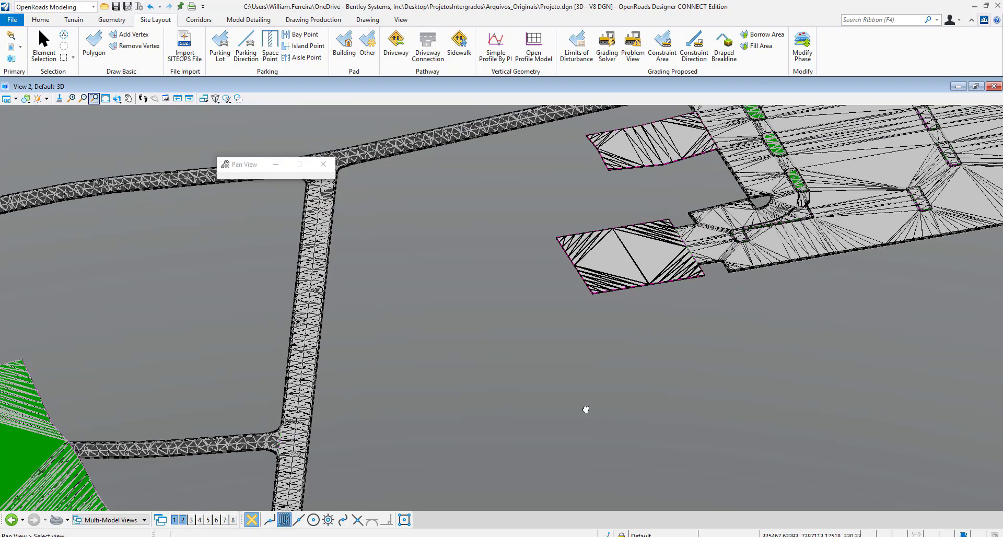
{"action": "scroll", "coordinate": [566, 441], "scroll_direction": "up", "scroll_amount": 2}
{"action": "scroll", "coordinate": [667, 316], "scroll_direction": "down", "scroll_amount": 2}
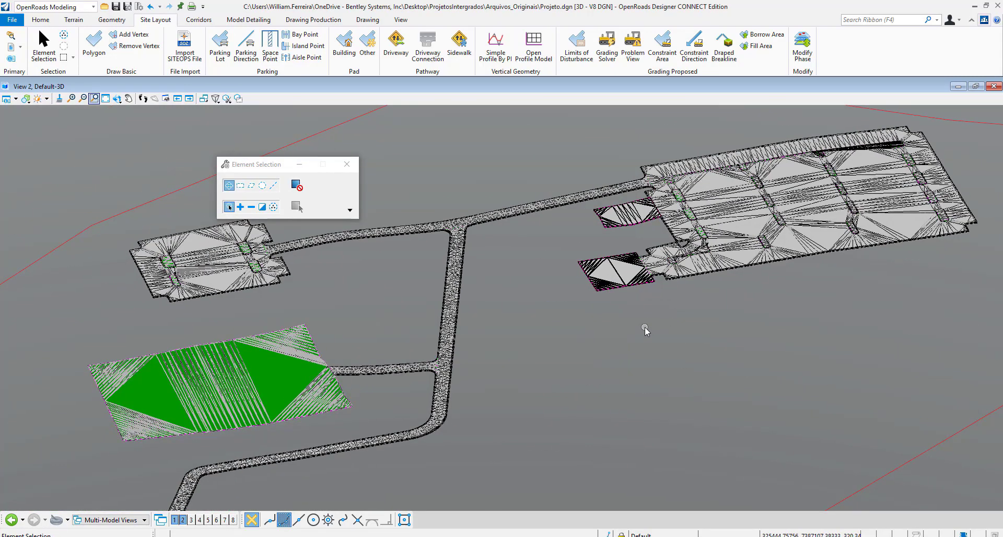
{"action": "left_click", "coordinate": [15, 21]}
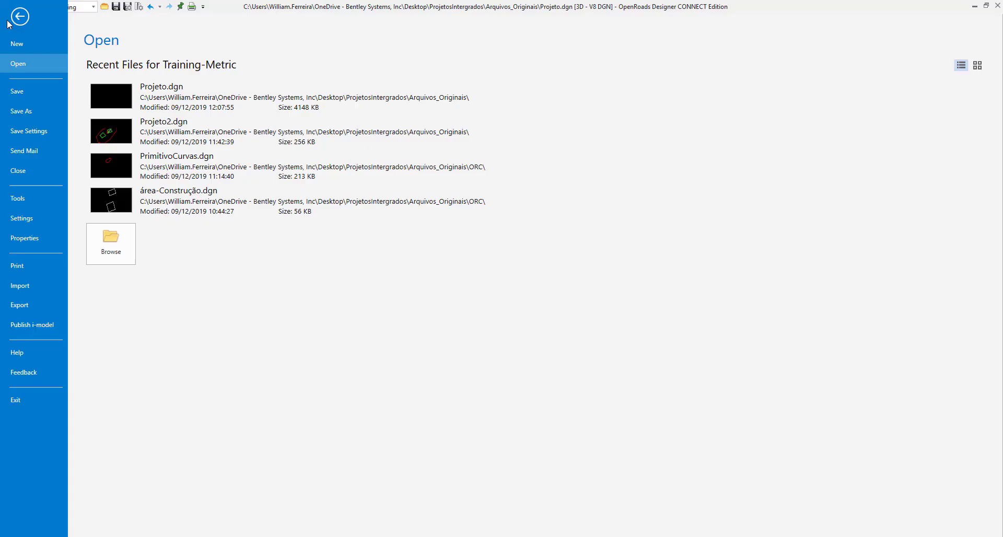
{"action": "left_click", "coordinate": [16, 20]}
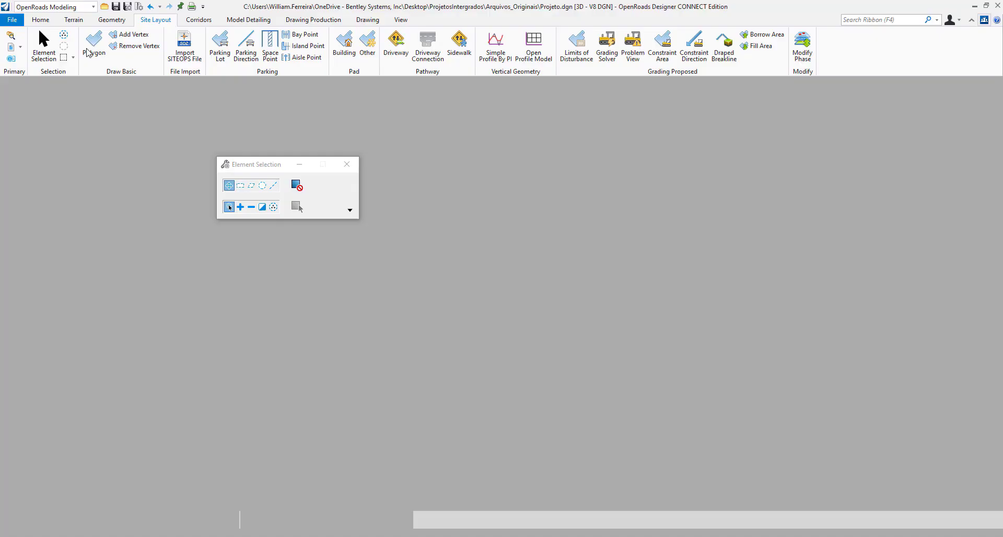
- Switch to the Reality Modeling workflow and look at its delivery tools for PDF printing, terrain export and LumenRT
{"action": "left_click", "coordinate": [89, 9]}
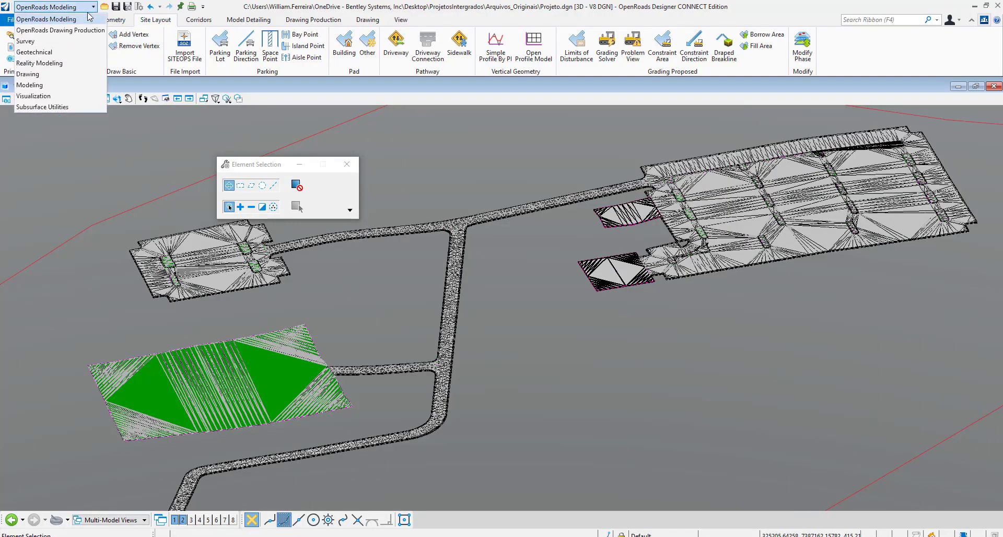
{"action": "left_click", "coordinate": [58, 64]}
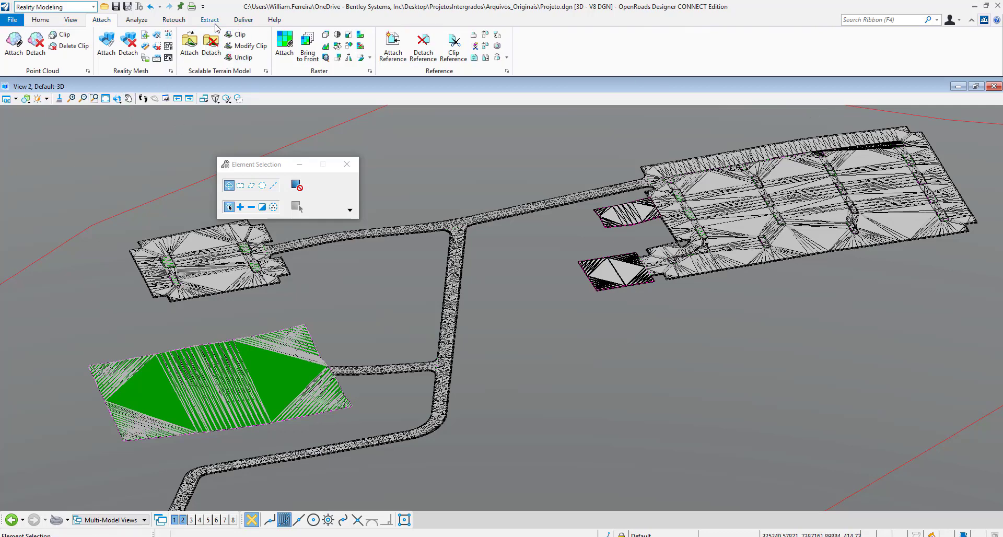
{"action": "left_click", "coordinate": [243, 19]}
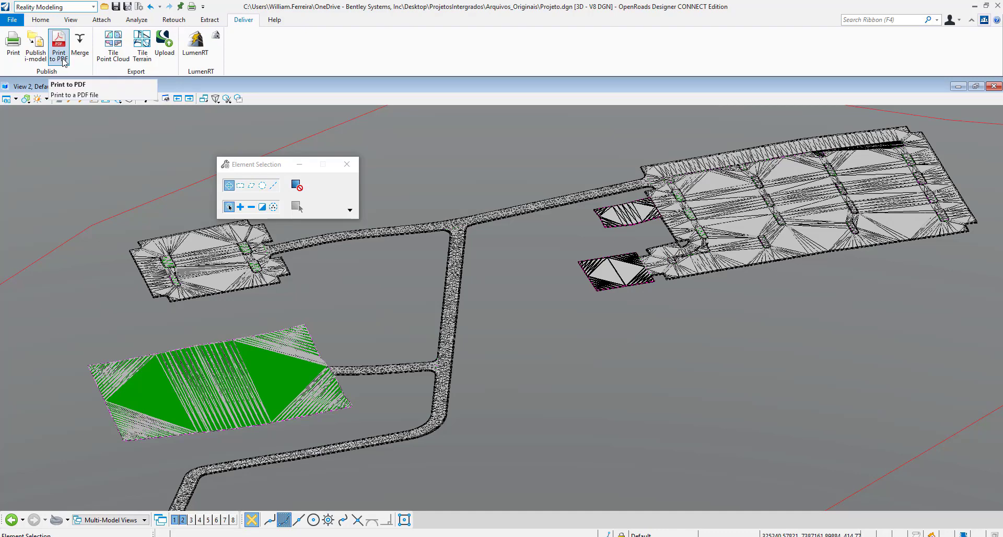
{"action": "left_click", "coordinate": [204, 56]}
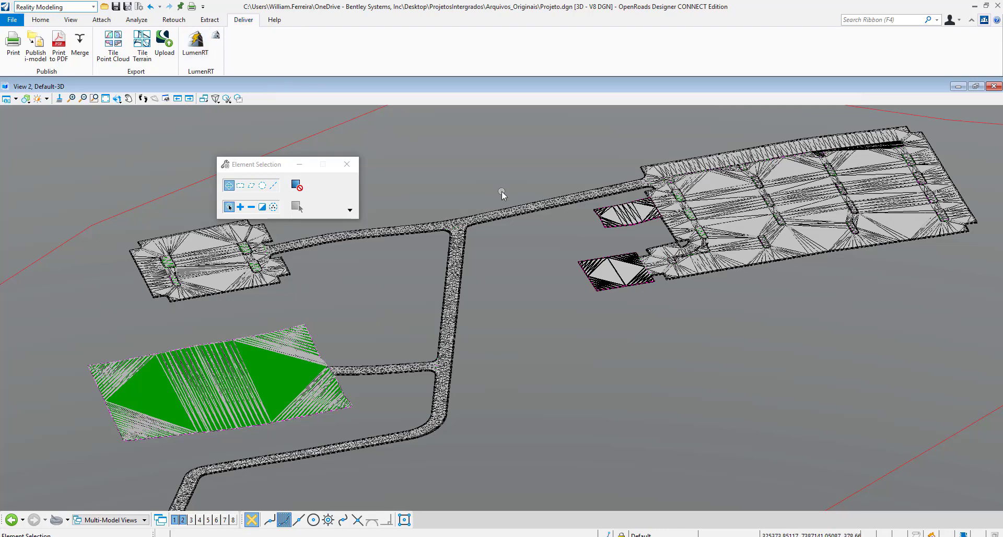
- Return to the OpenRoads Modeling workflow and display its drawing production tools
{"action": "left_click", "coordinate": [42, 7]}
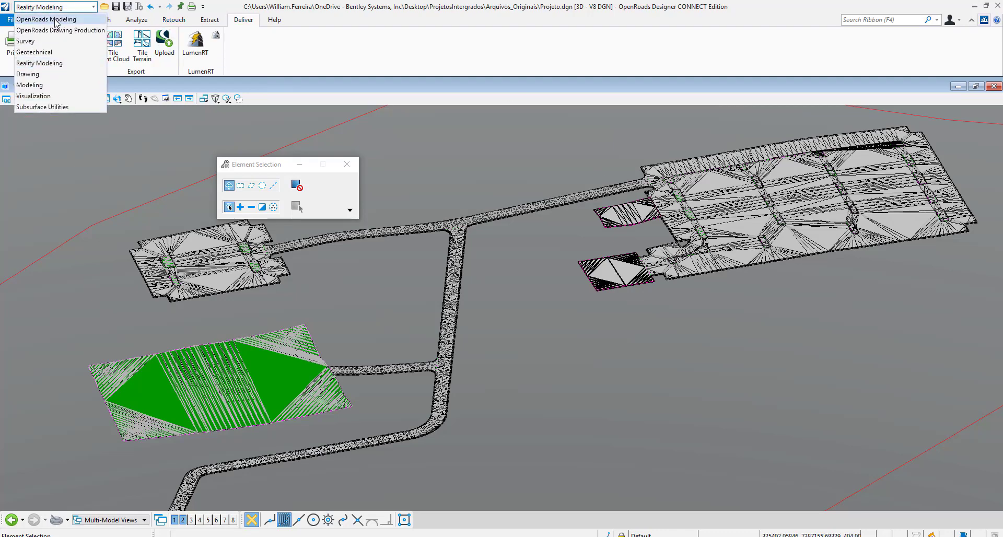
{"action": "left_click", "coordinate": [55, 20]}
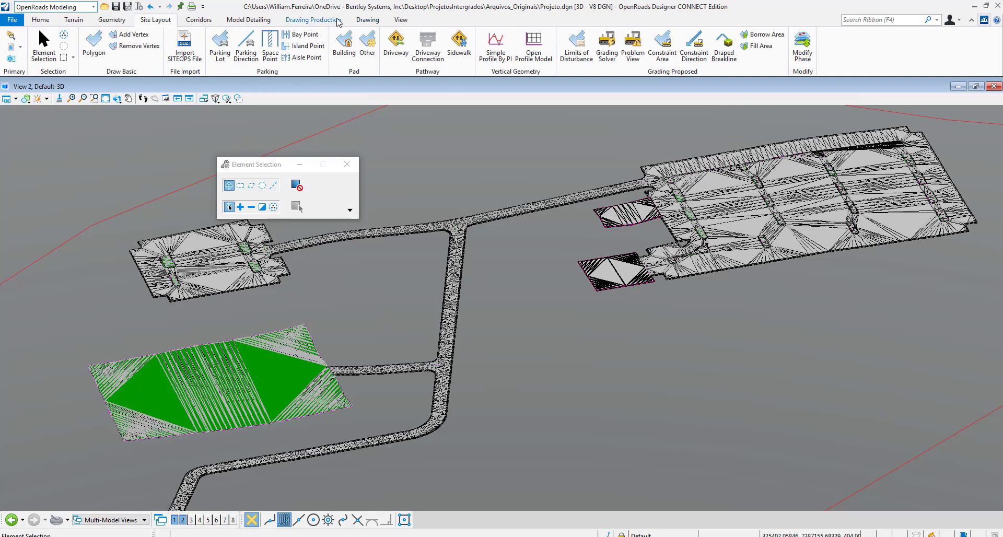
{"action": "left_click", "coordinate": [313, 19]}
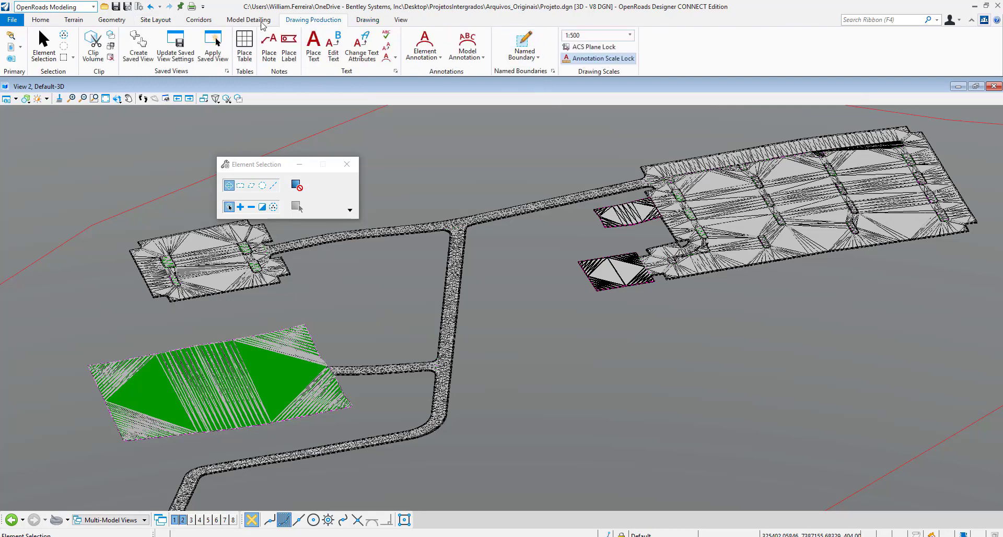